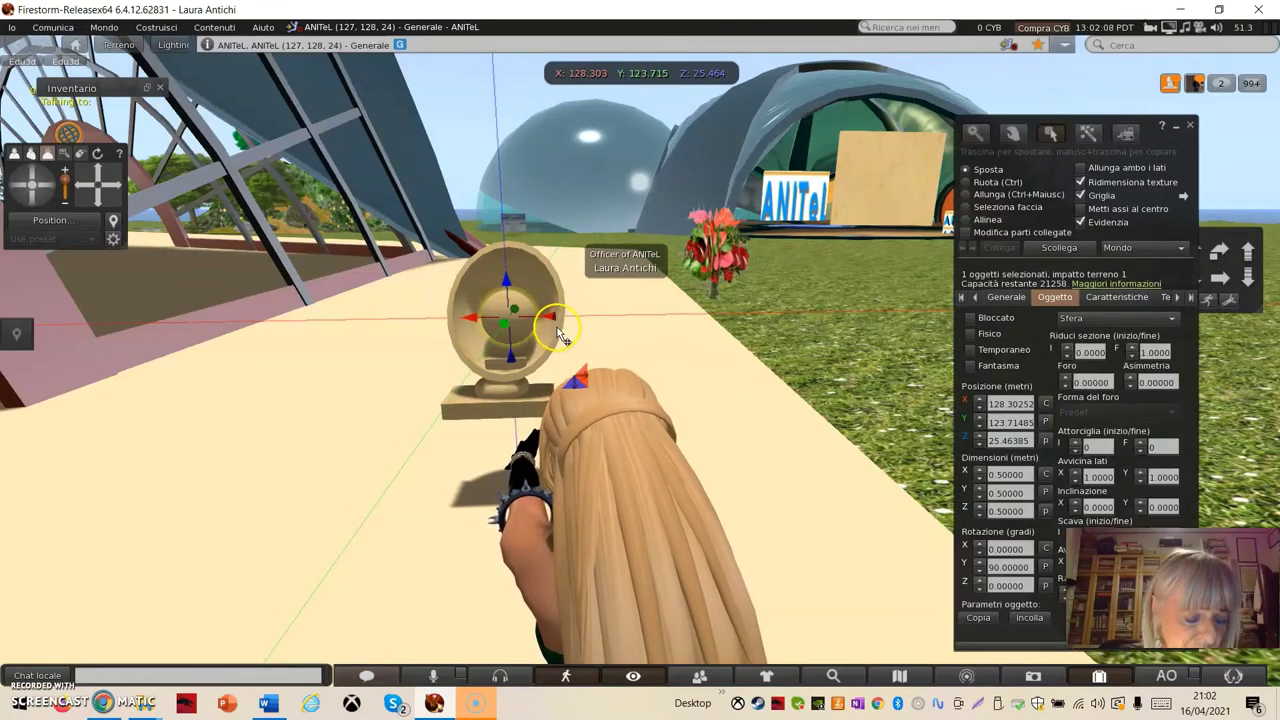
Scale the sphere inside the round chair shell uniformly to about 0.571 m
key(ctrl+shift)
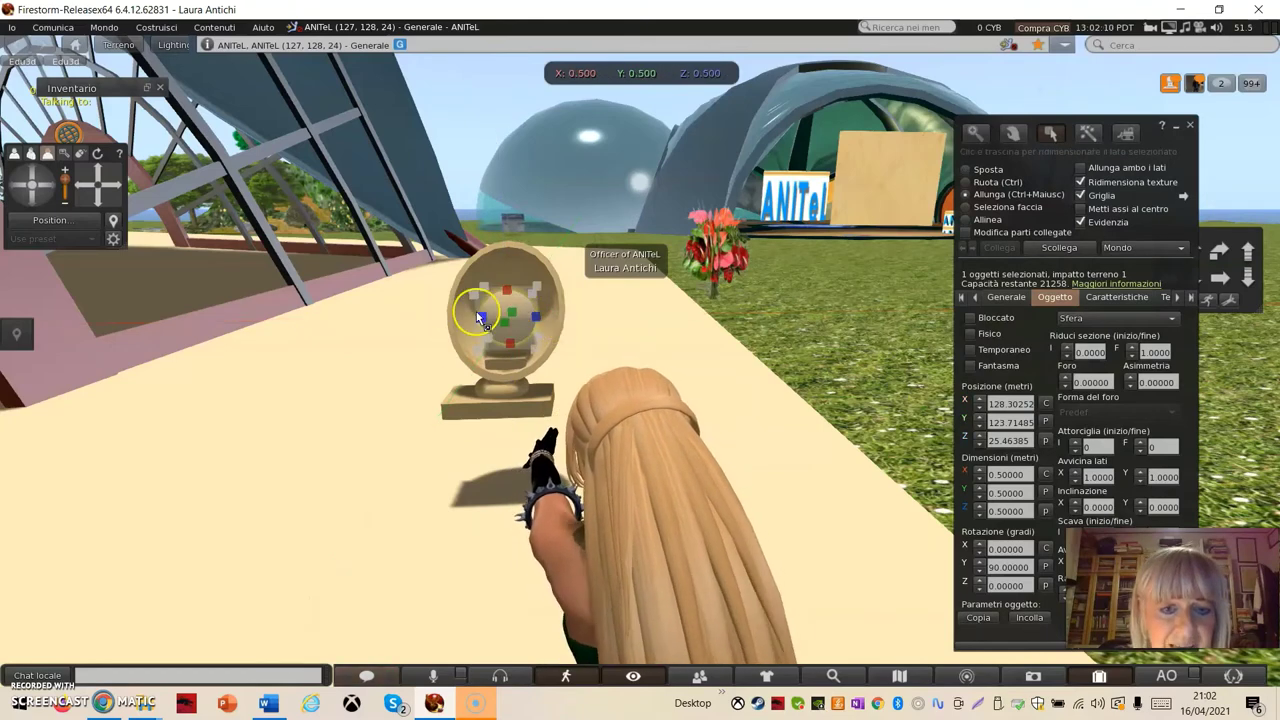
mouse_move(473, 293)
ctrl+shift+mouse_down()
mouse_move(493, 284)
mouse_move(479, 269)
ctrl+shift+mouse_up()
key(ctrl+shift)
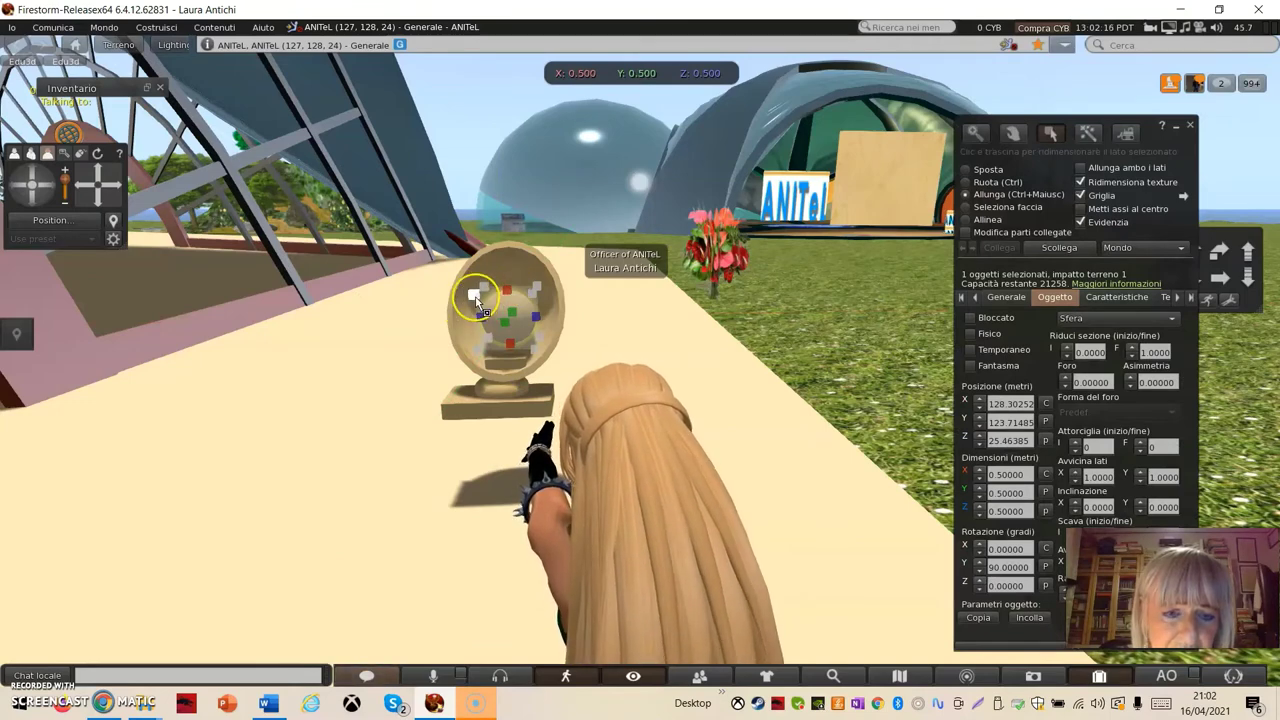
ctrl+shift+drag(474, 294, 458, 286)
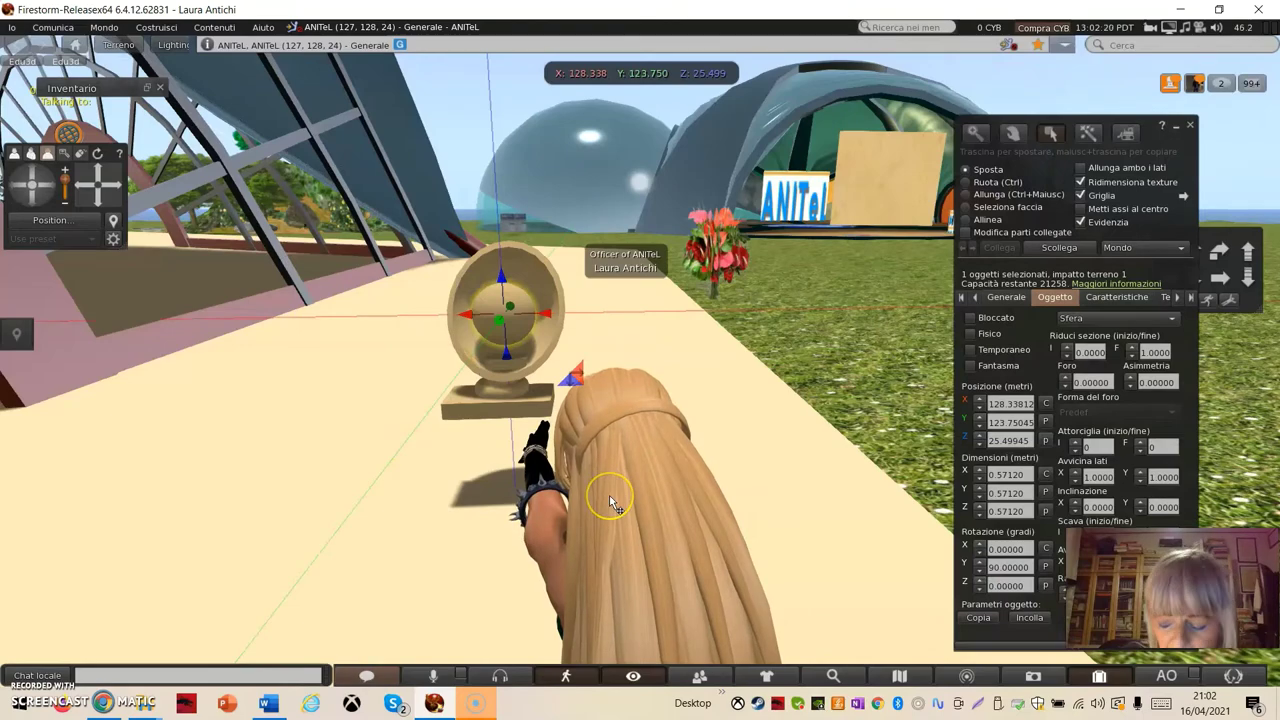
Pull the sphere out of the chair shell and flatten it to about 0.165 m along Y
key(Right)
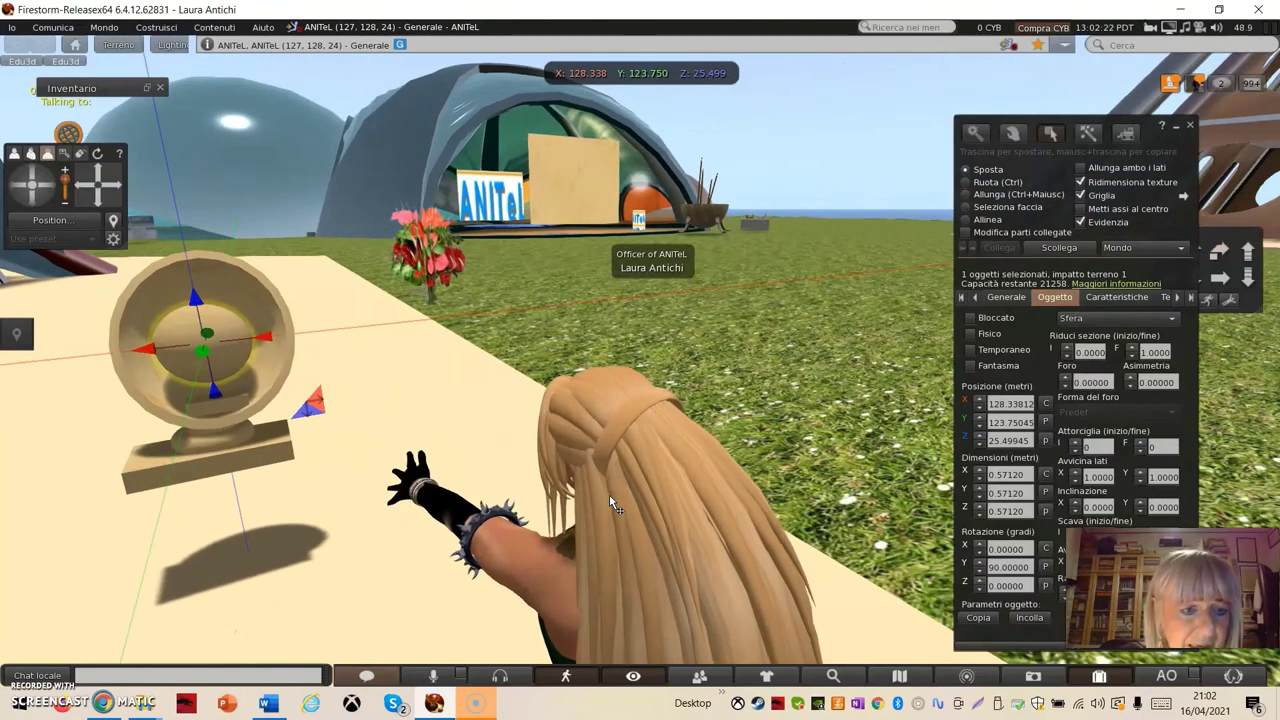
key(Right)
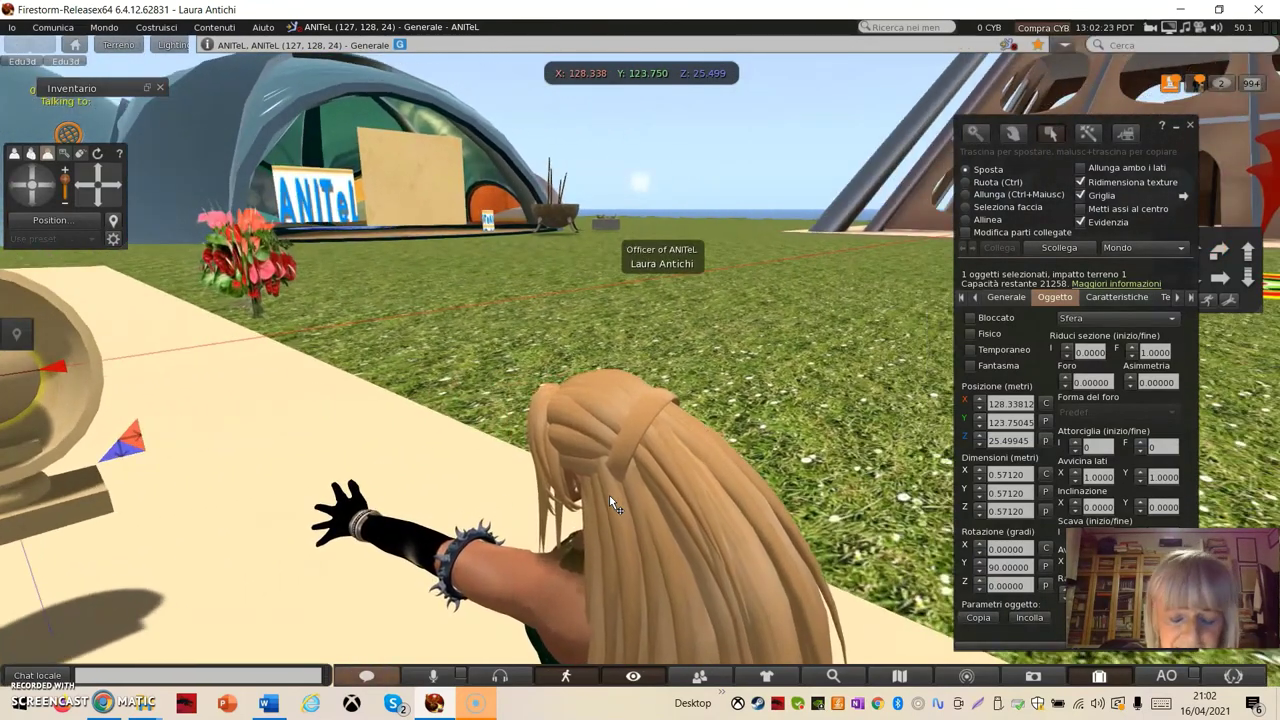
click(781, 345)
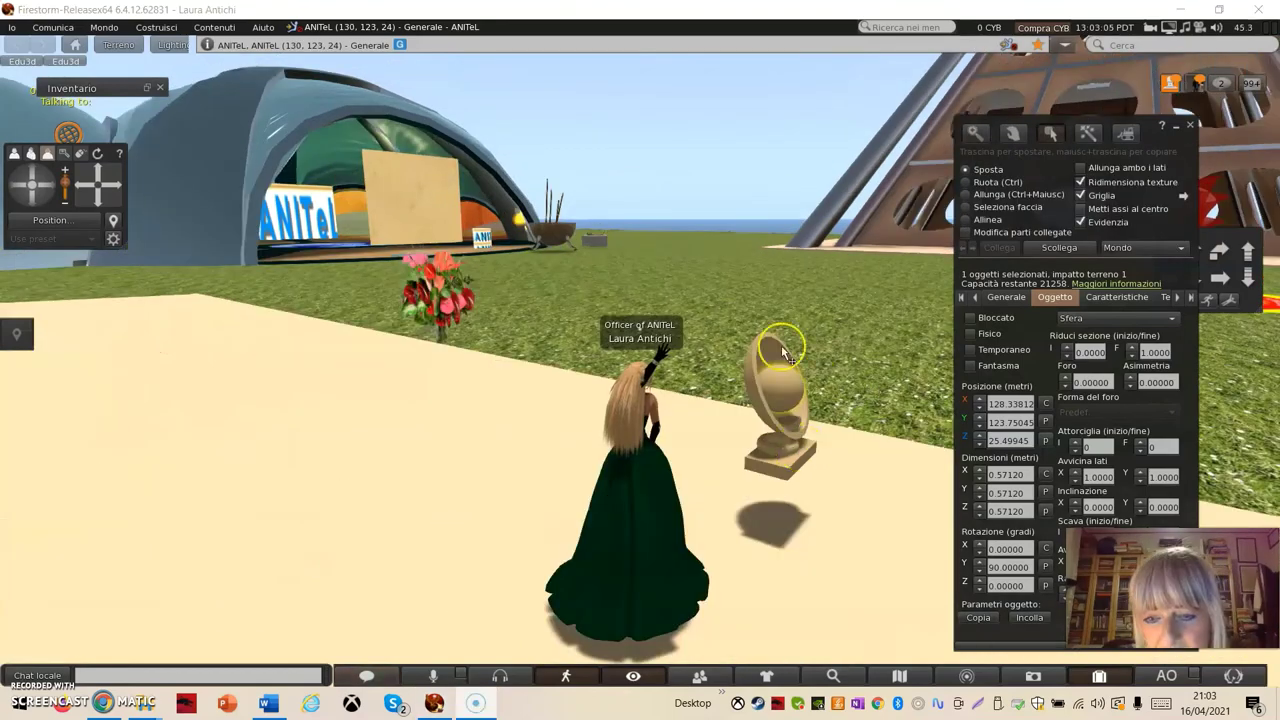
drag(782, 384, 857, 437)
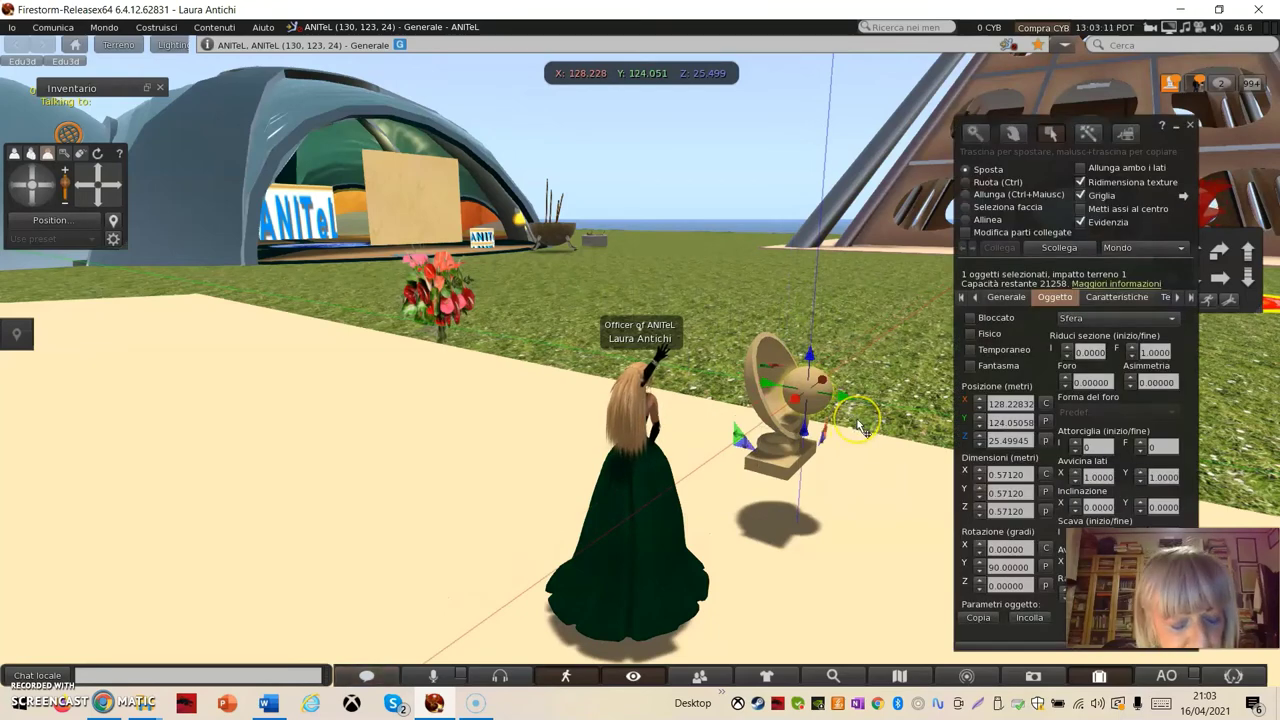
key(ctrl)
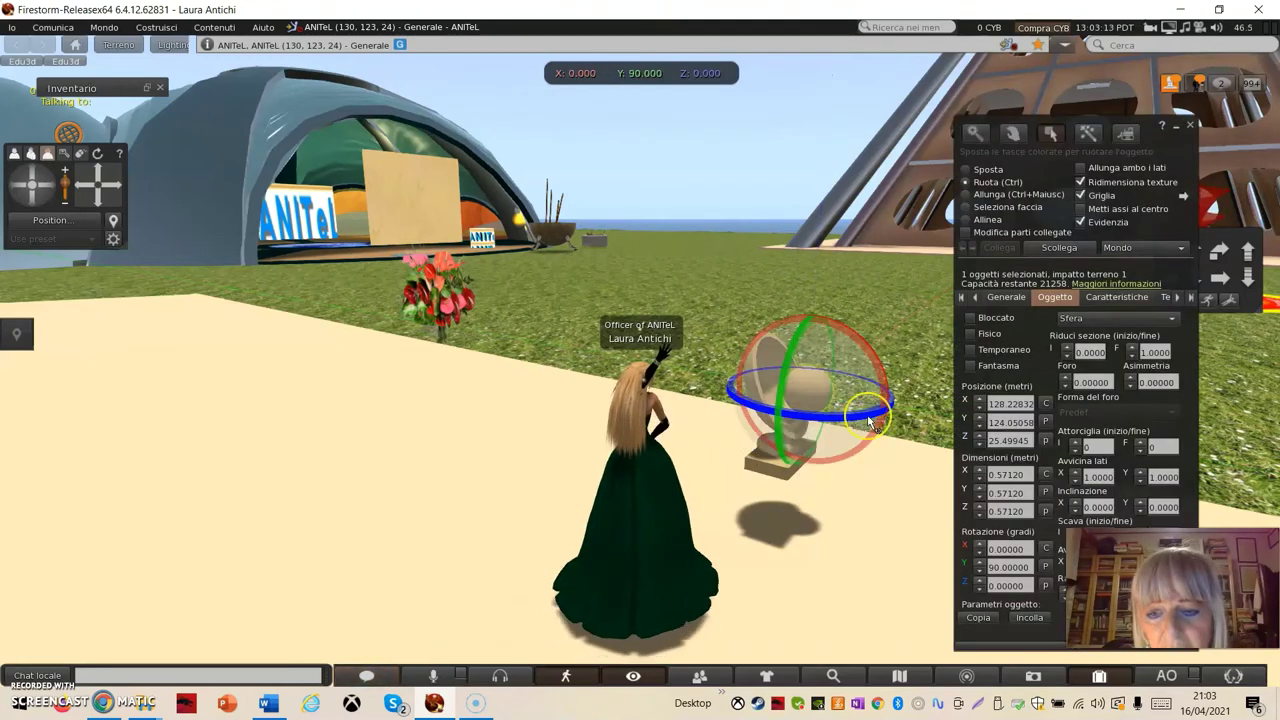
ctrl+shift+drag(832, 395, 799, 389)
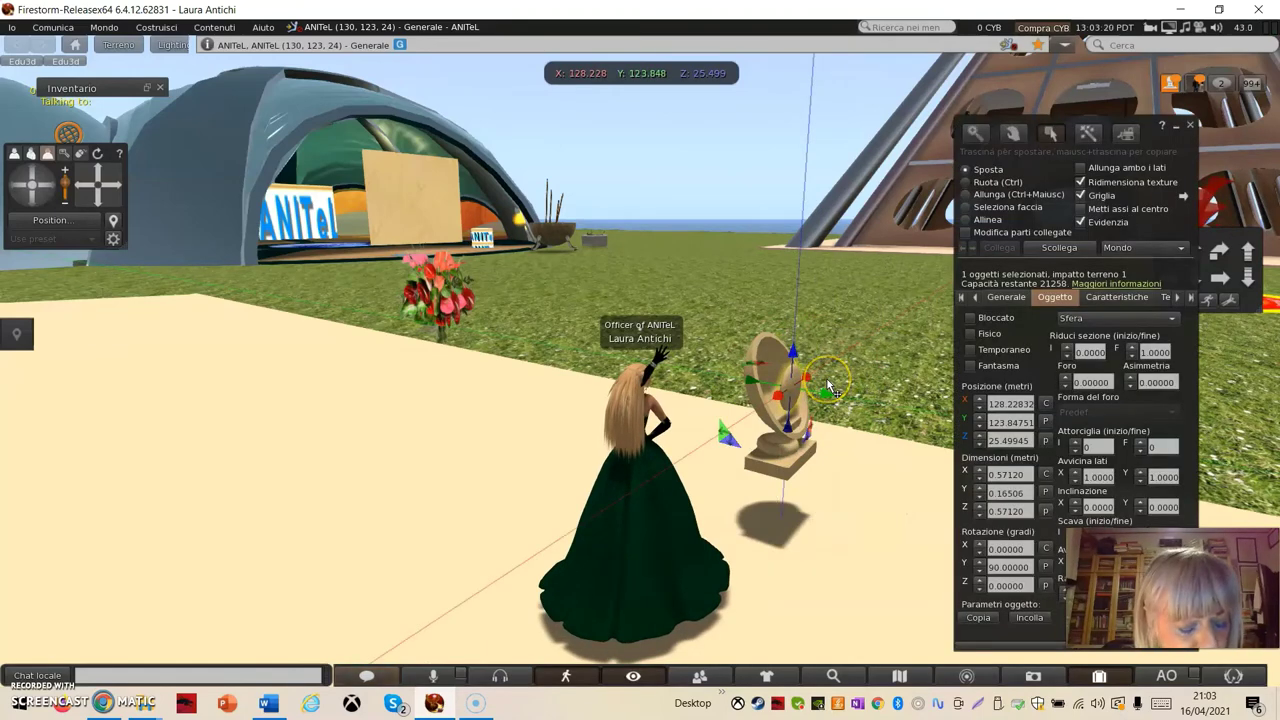
Rotate the flattened sphere to 20° about Z and move it back into the shell at about Y 123.556
key(ctrl)
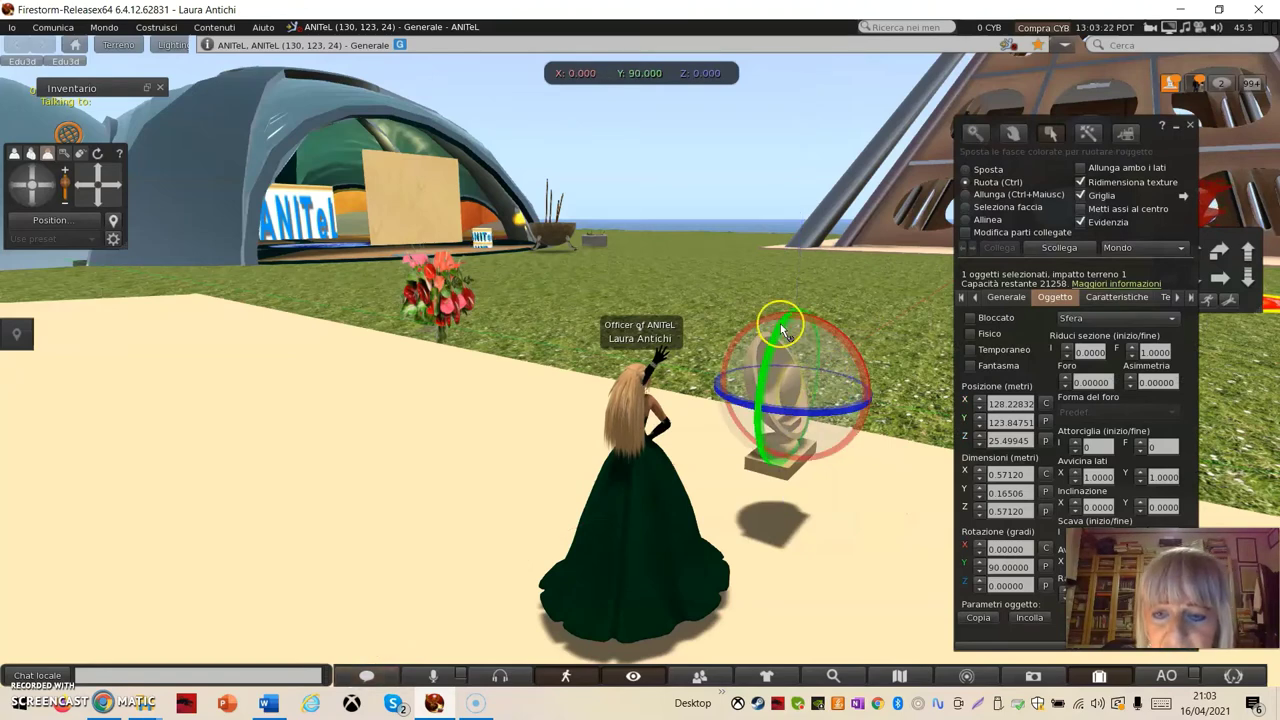
ctrl+drag(871, 382, 866, 364)
key(ctrl)
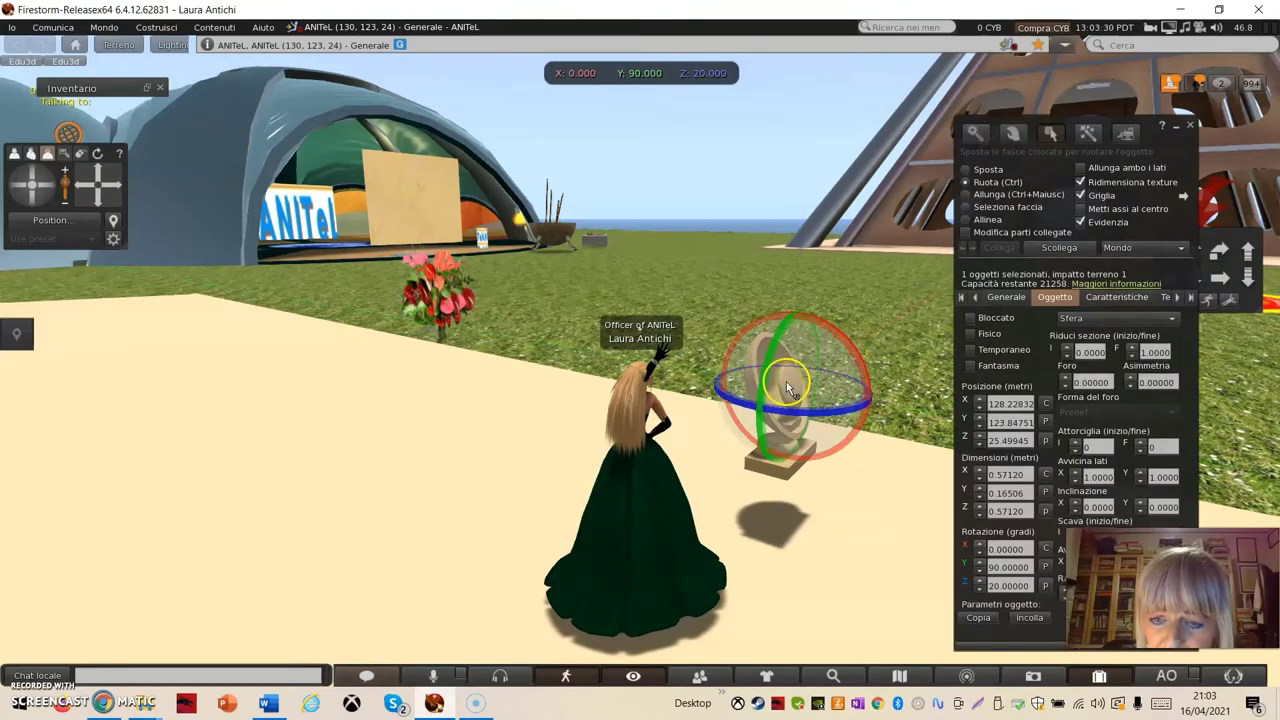
click(837, 401)
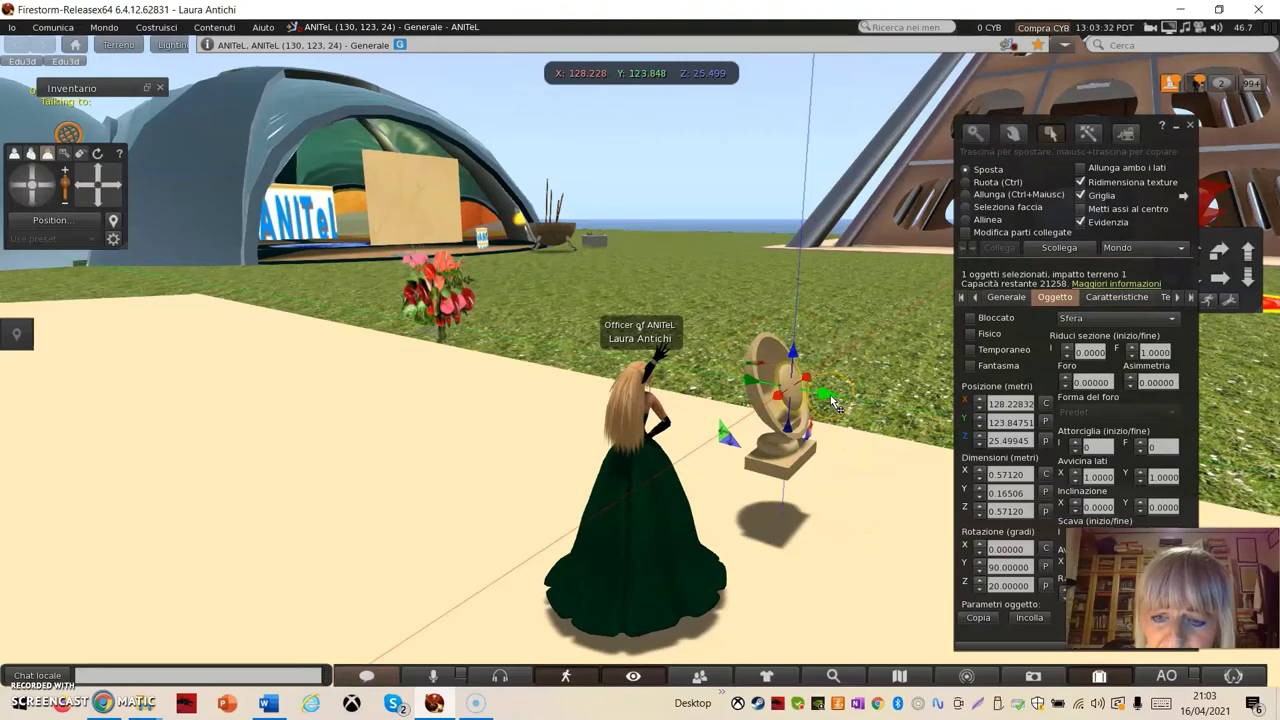
drag(835, 400, 807, 395)
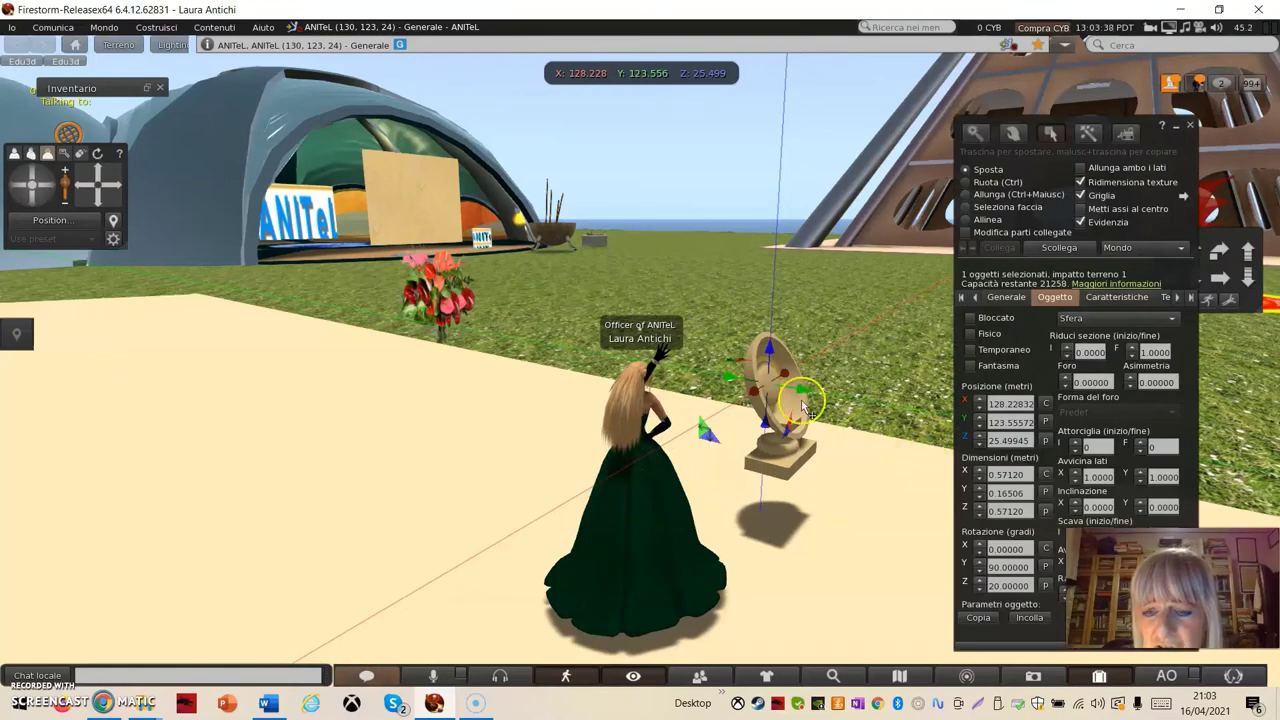
Enlarge the flattened sphere proportionally to about 0.929 × 0.269 × 0.929 m
key(ctrl+shift)
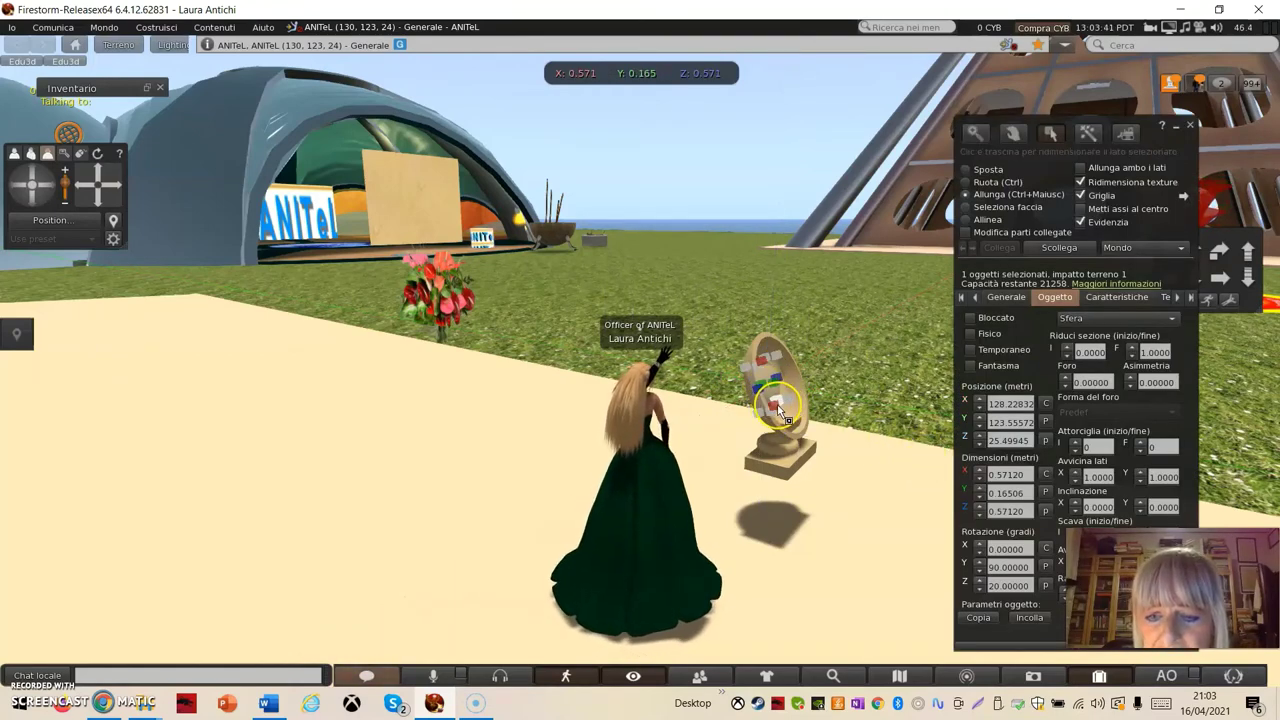
drag(780, 408, 784, 419)
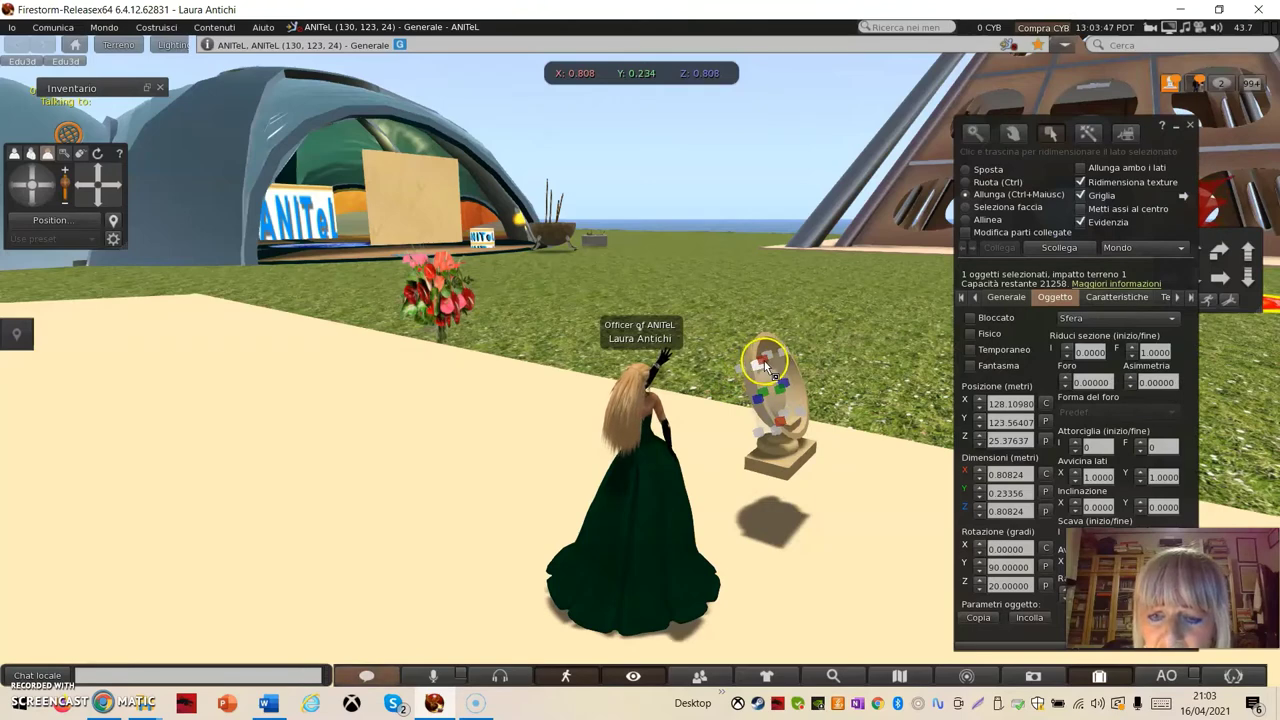
ctrl+shift+click(765, 368)
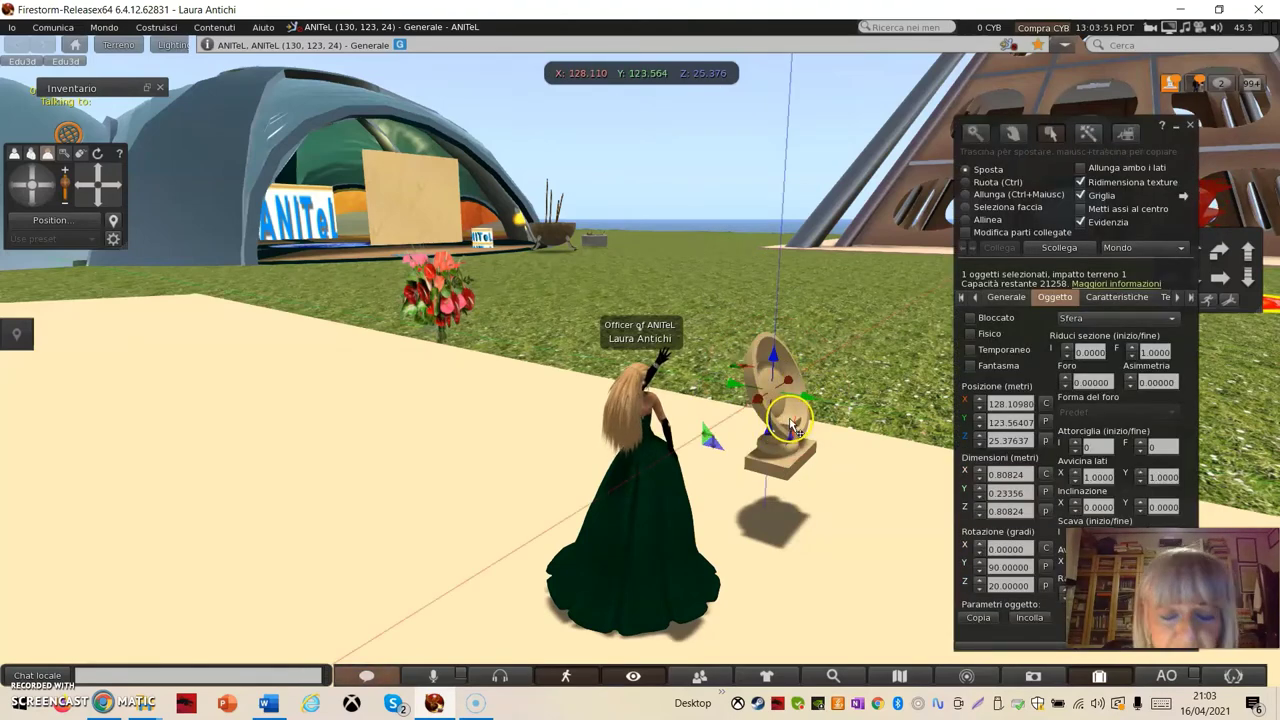
key(ctrl+shift)
ctrl+shift+drag(766, 358, 763, 348)
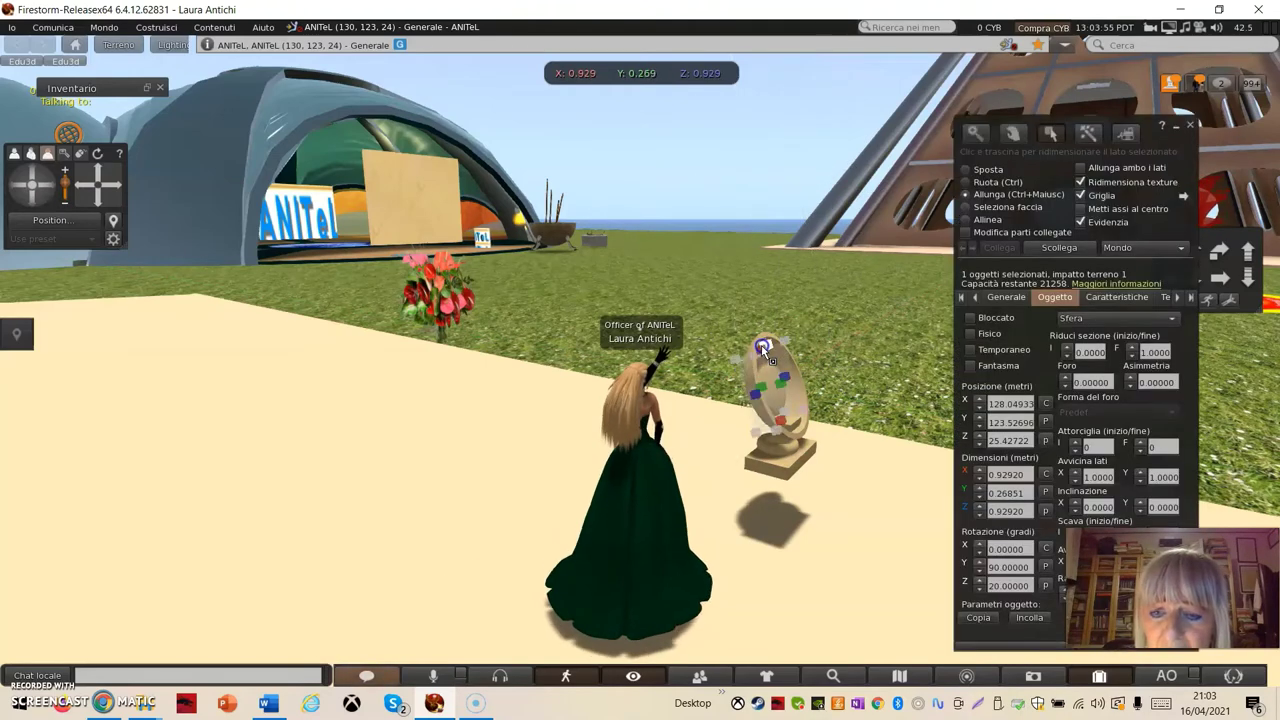
Reposition the enlarged cushion within the chair shell at about X 128.220, Y 123.737
scroll(882, 480, down, 2)
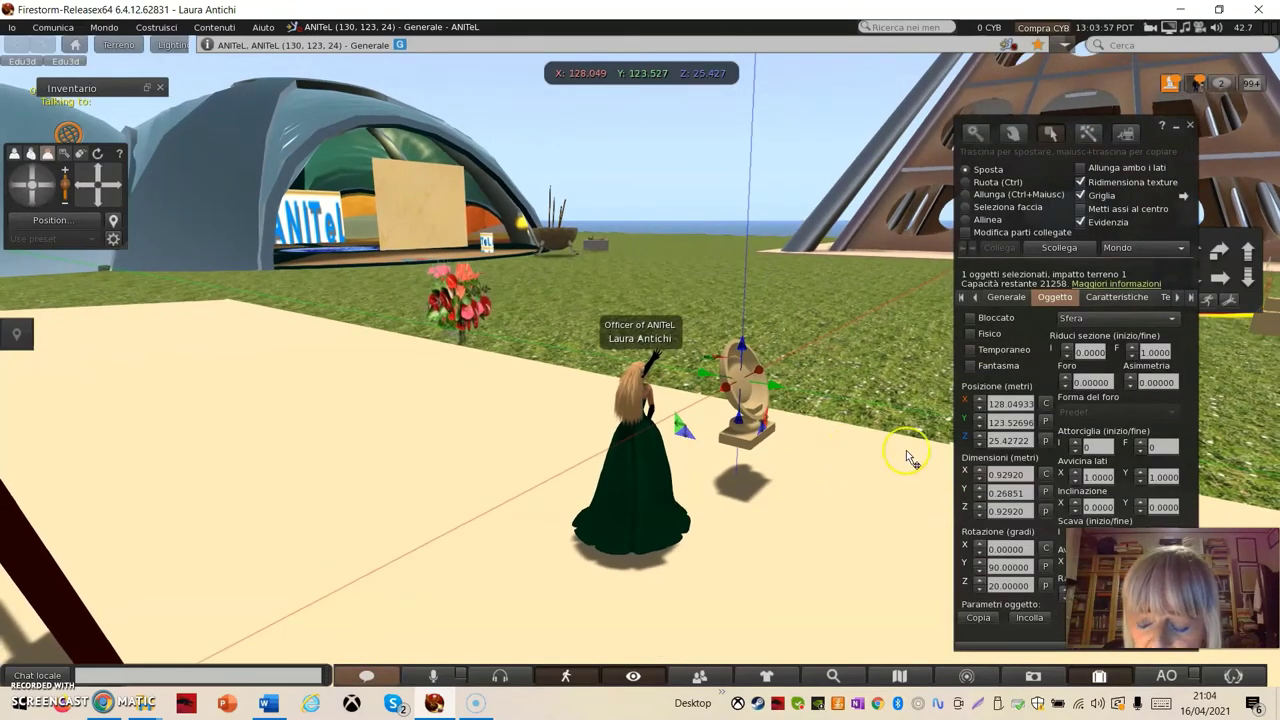
key(Left)
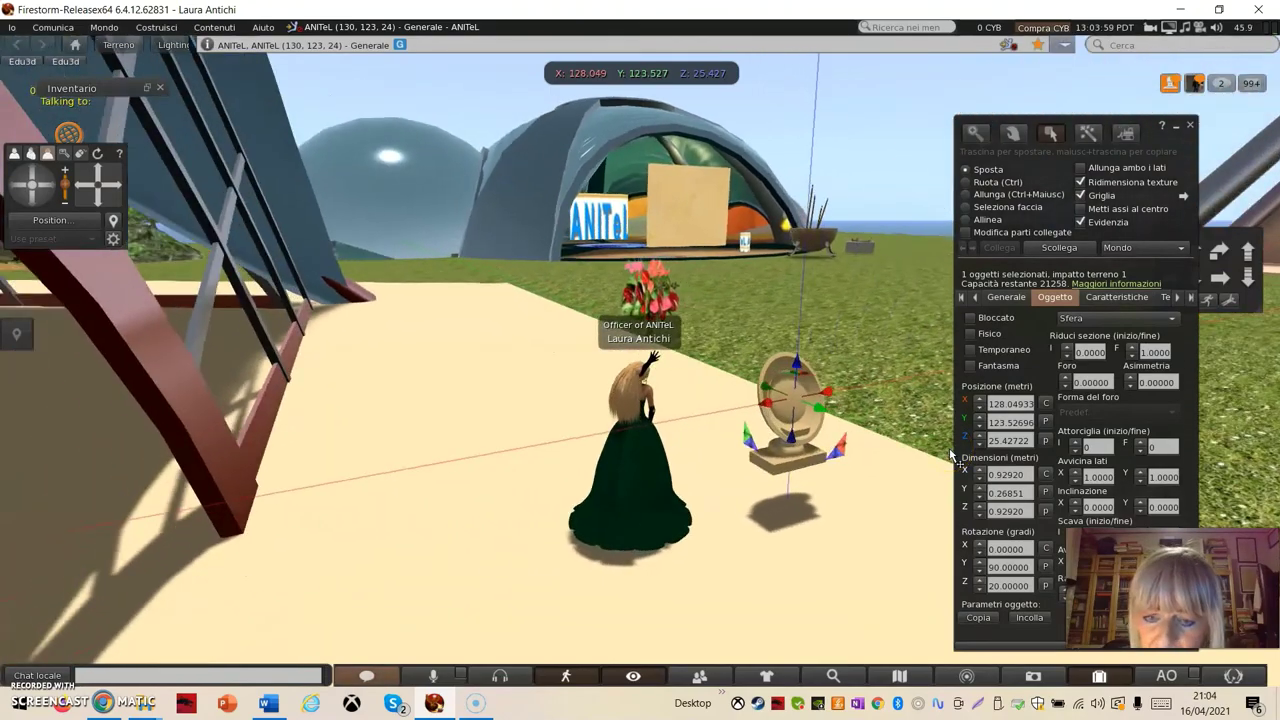
key(Left)
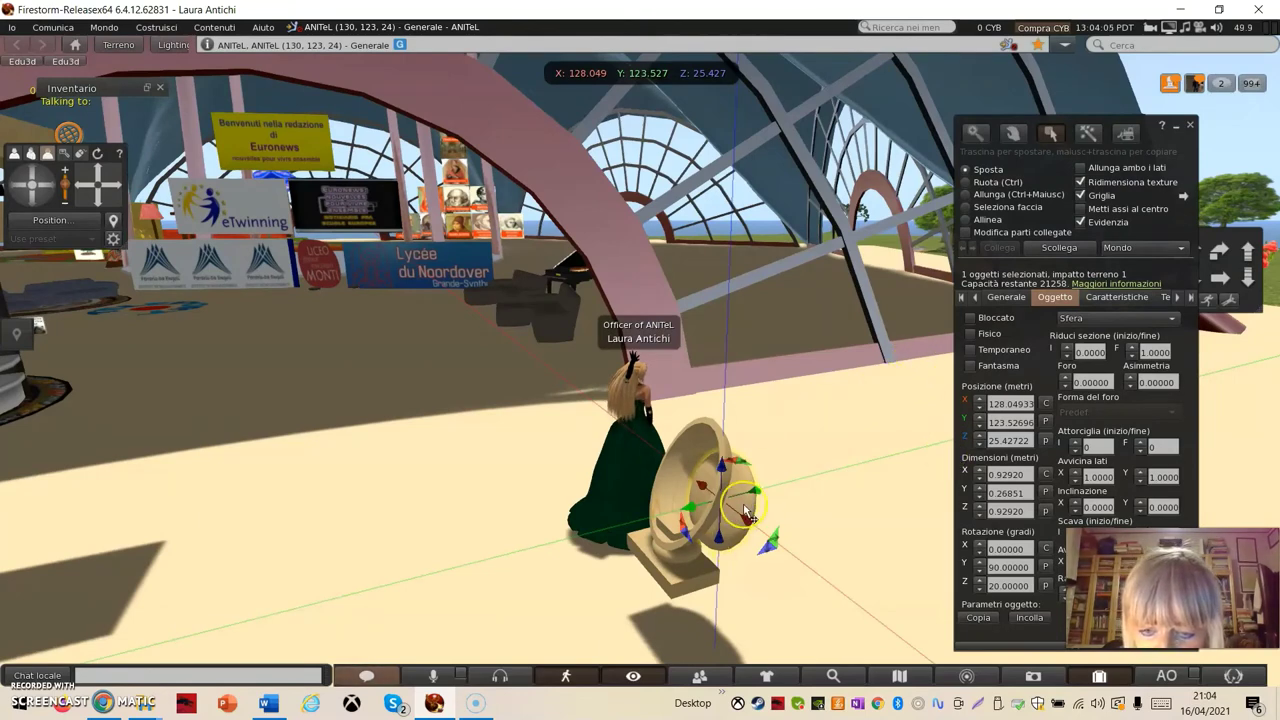
drag(745, 512, 728, 497)
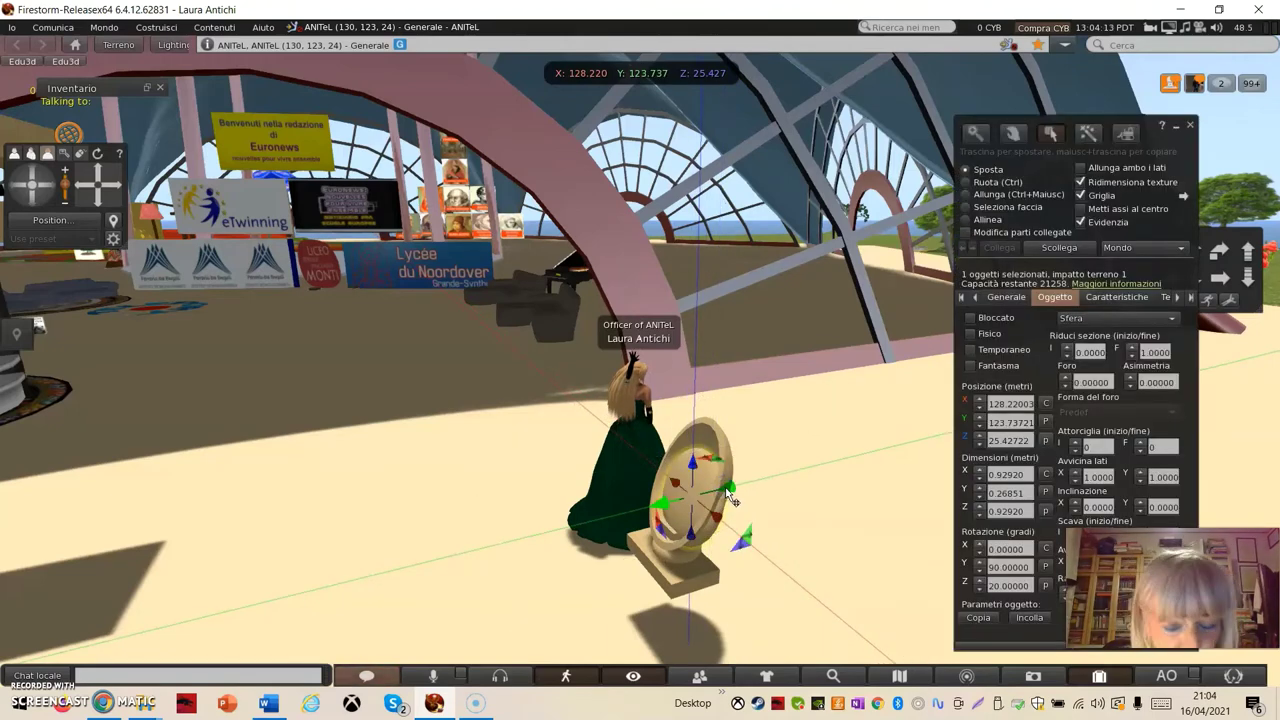
Narrow the cushion to about 0.551 m along Z and shift it to about X 128.352, Y 123.597
ctrl+shift+click(684, 505)
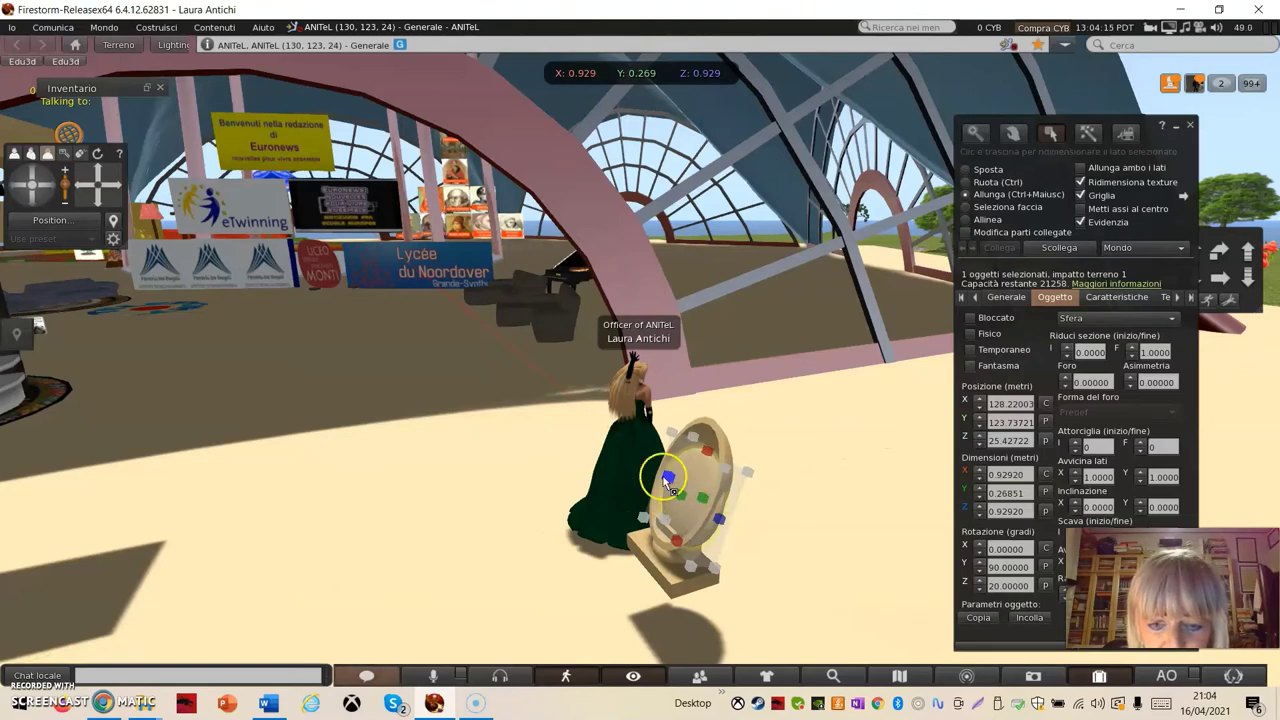
drag(669, 481, 746, 497)
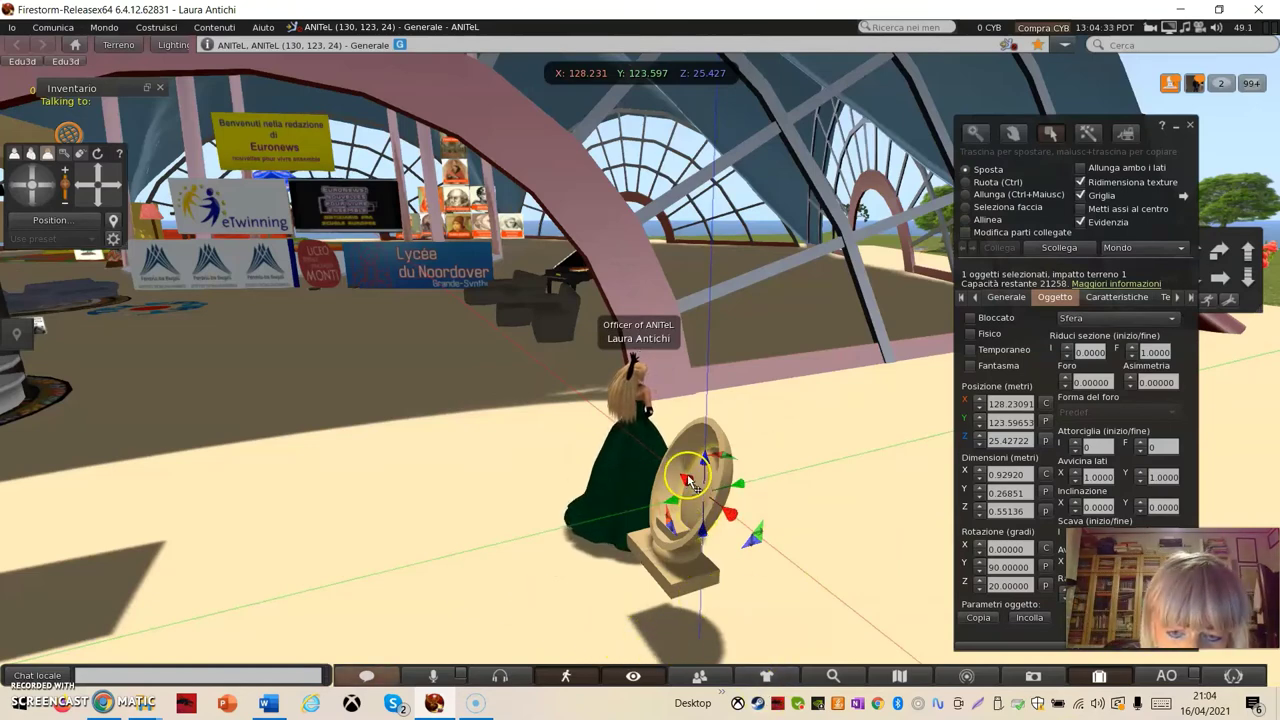
drag(702, 512, 690, 482)
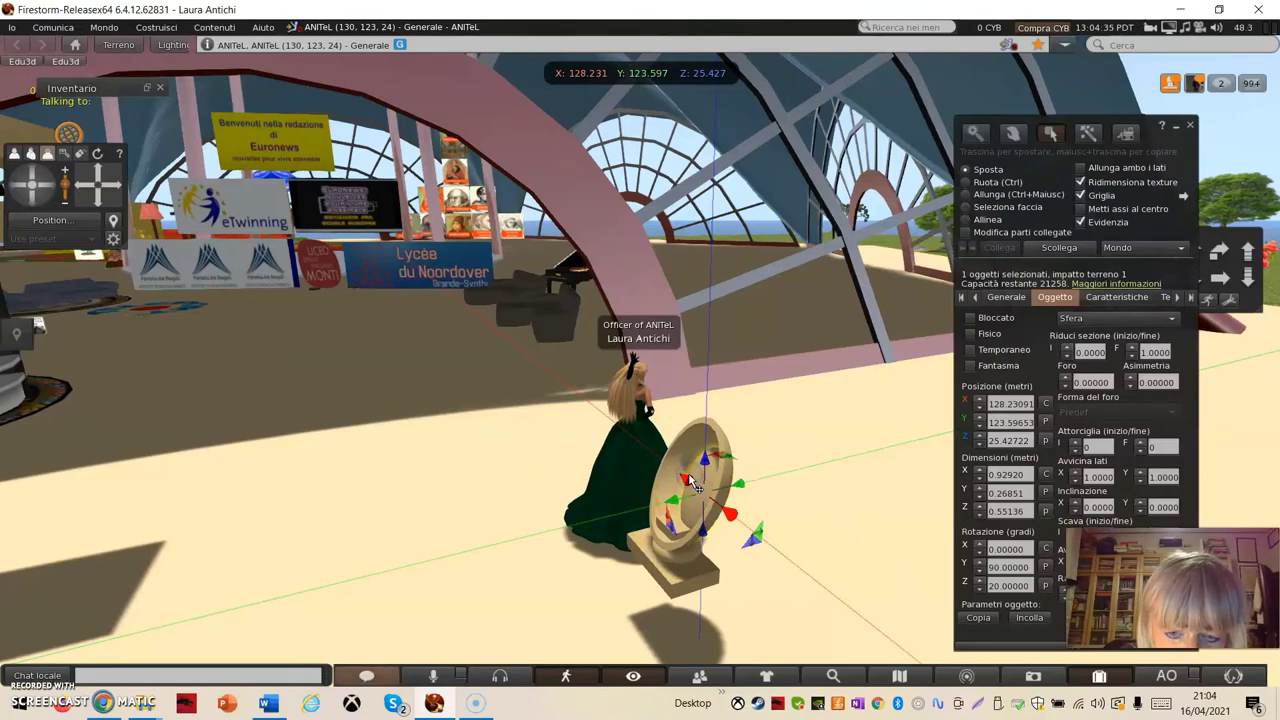
click(683, 480)
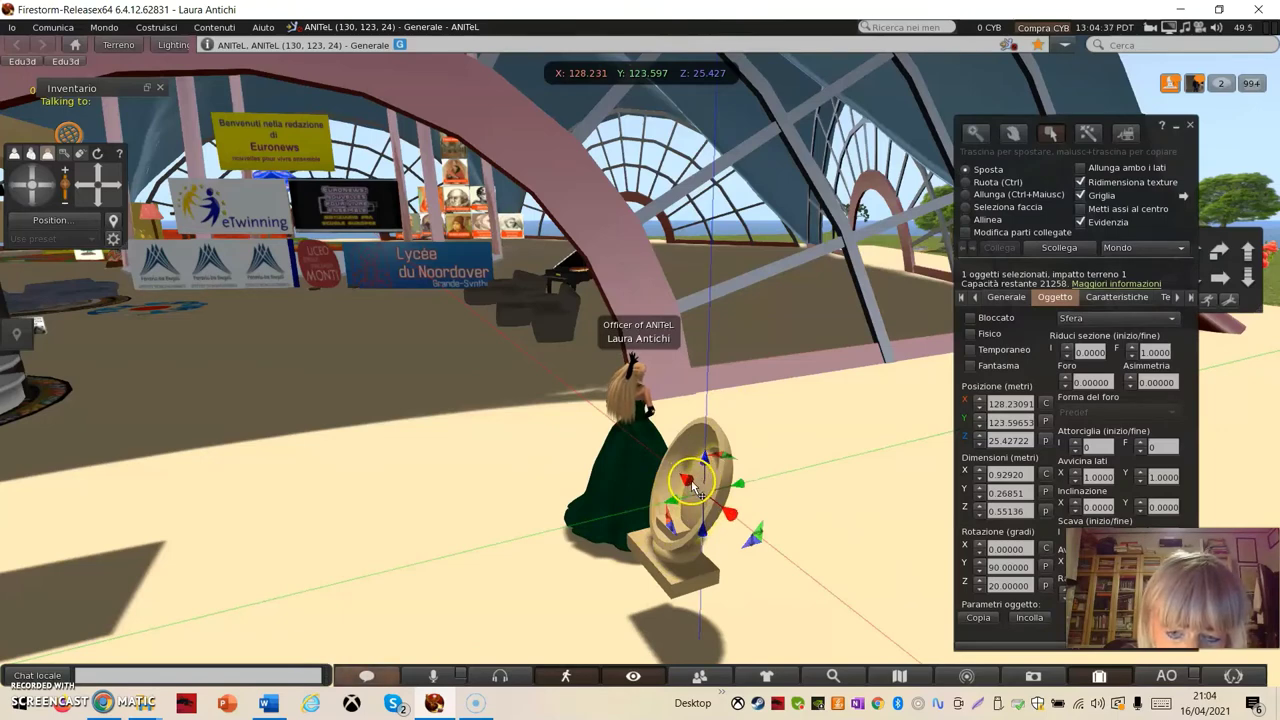
drag(688, 483, 688, 477)
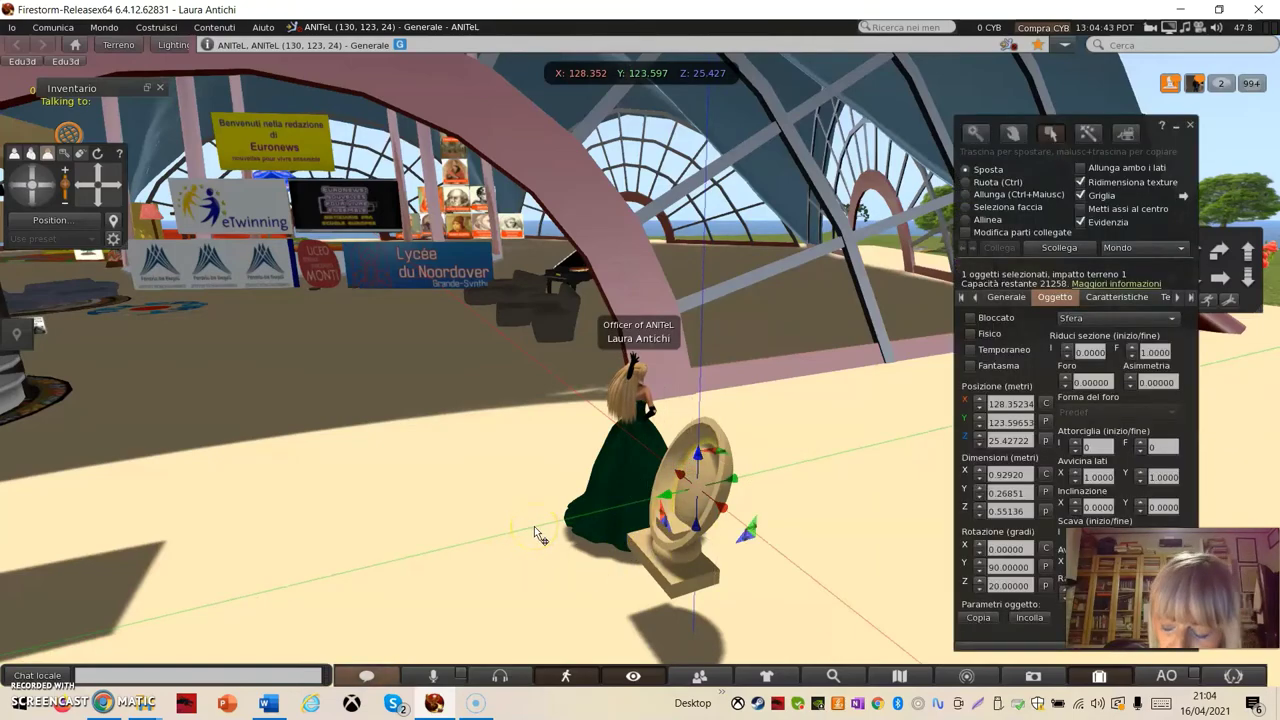
Select the rectangular base block under the chair and review its available shape types, keeping Cubo
key(Right)
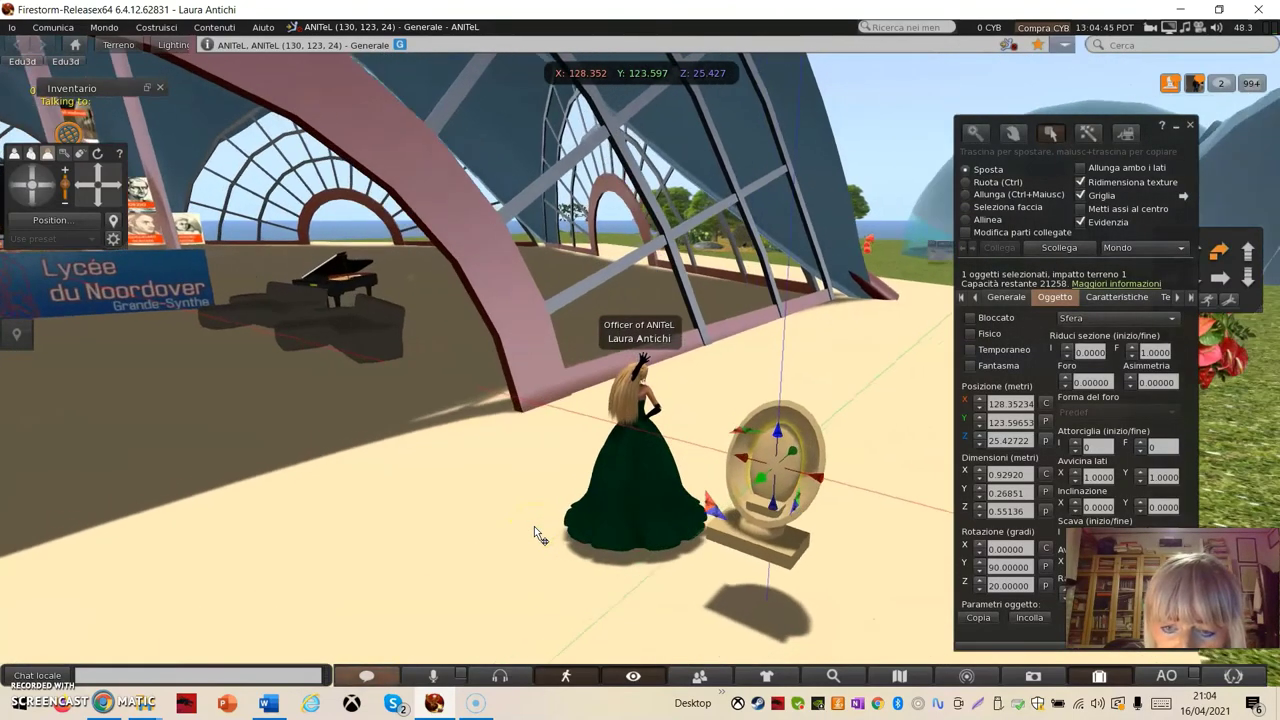
key(Right)
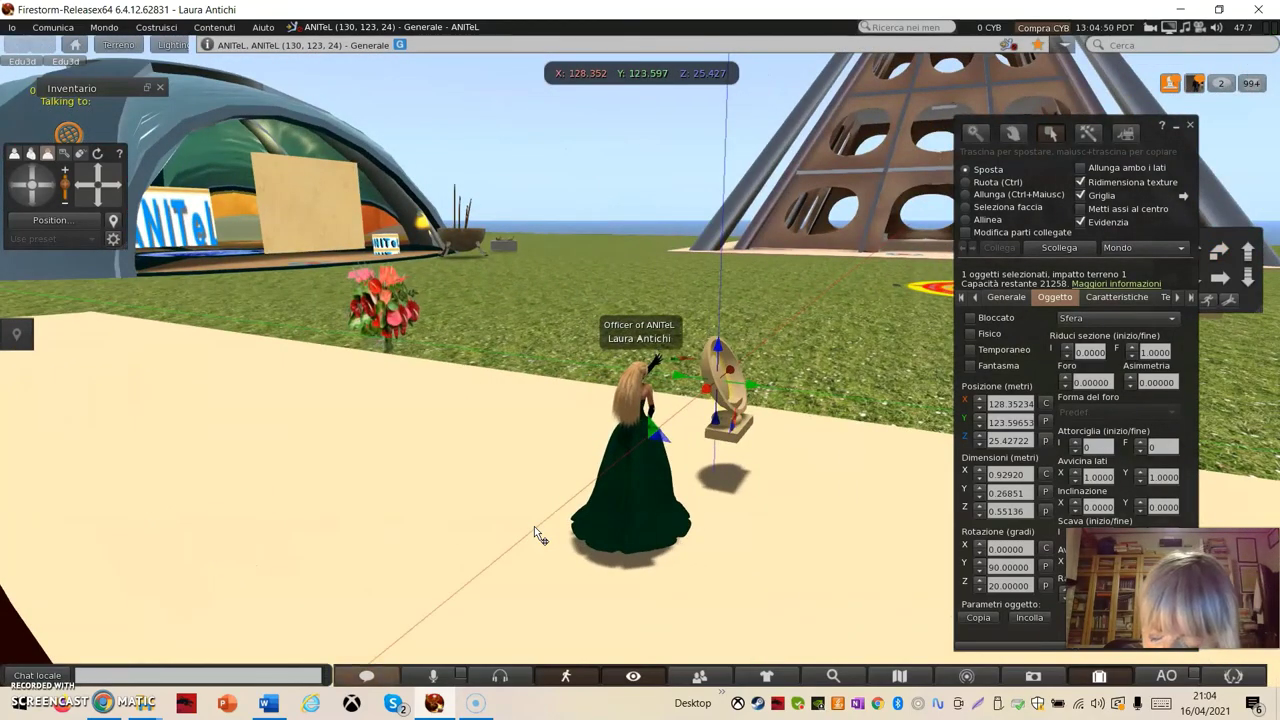
key(Right)
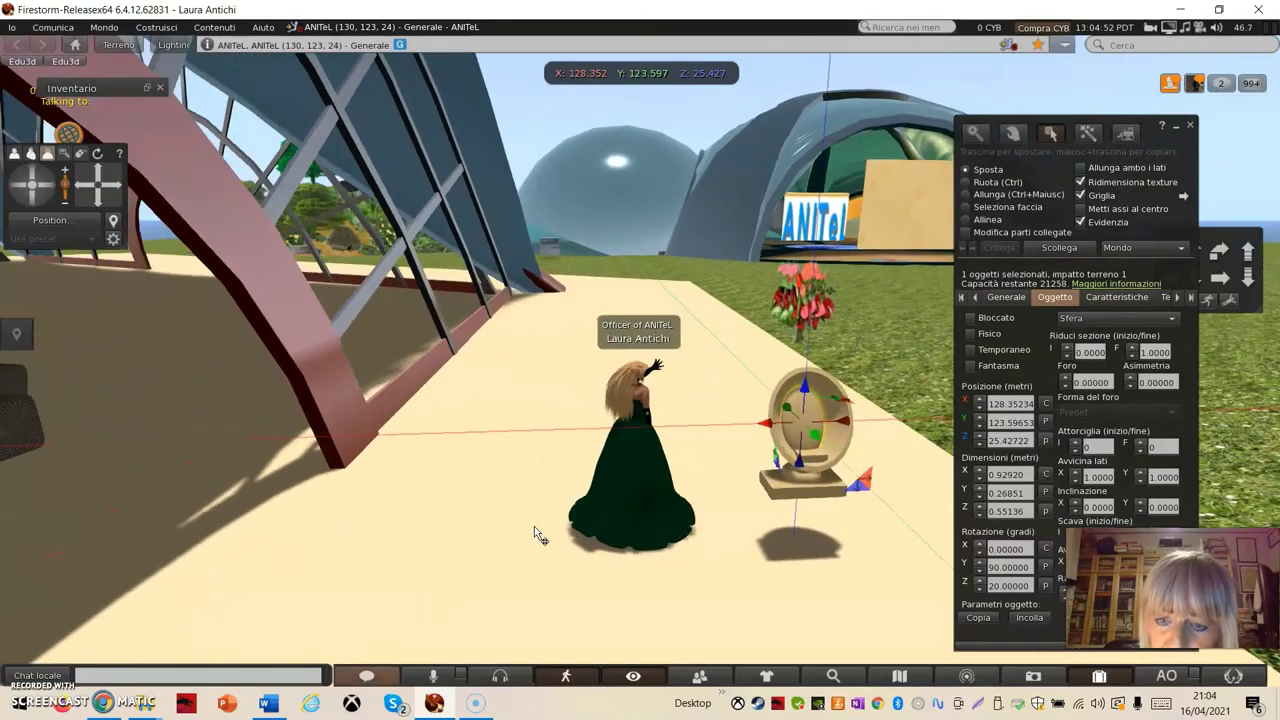
key(Left)
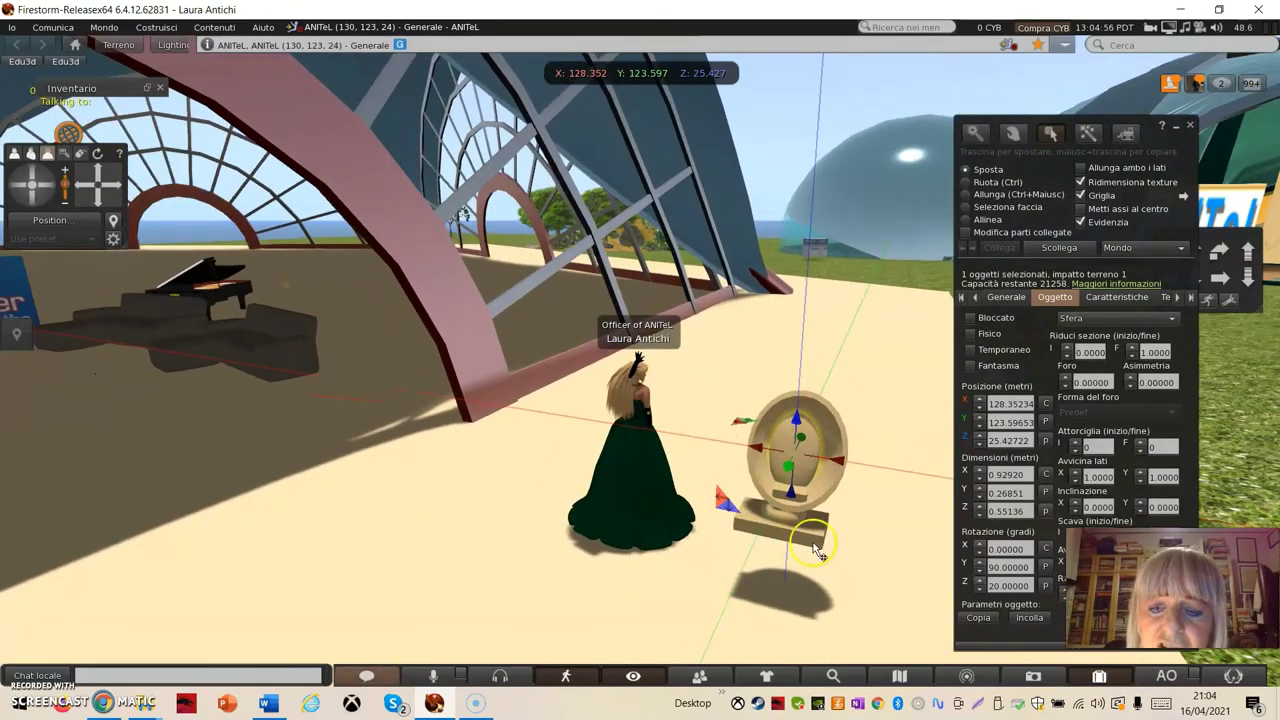
click(866, 524)
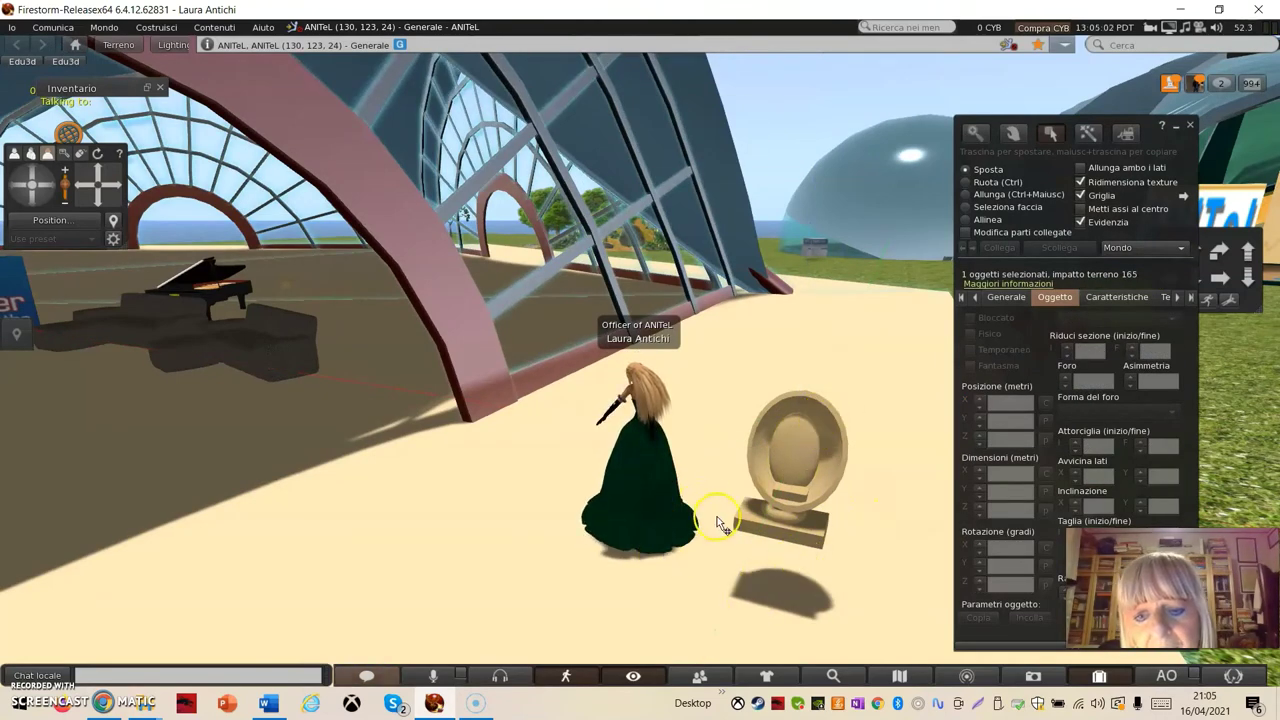
click(752, 523)
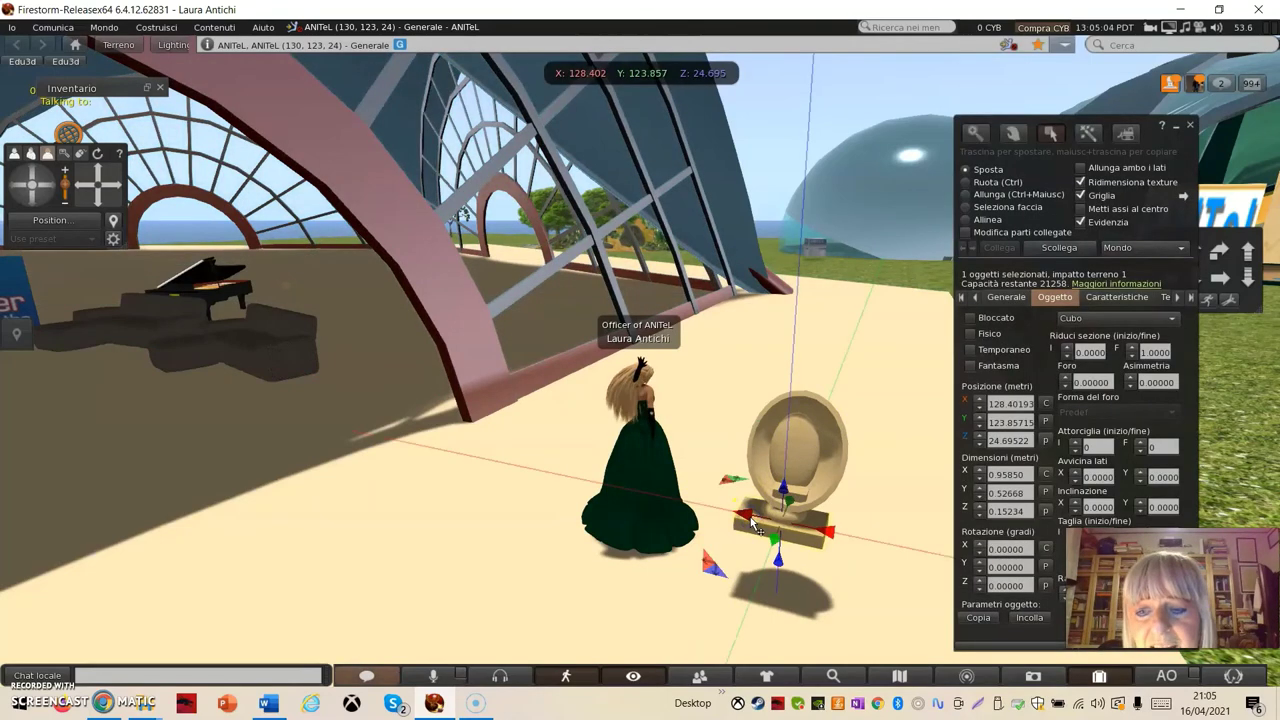
click(1095, 320)
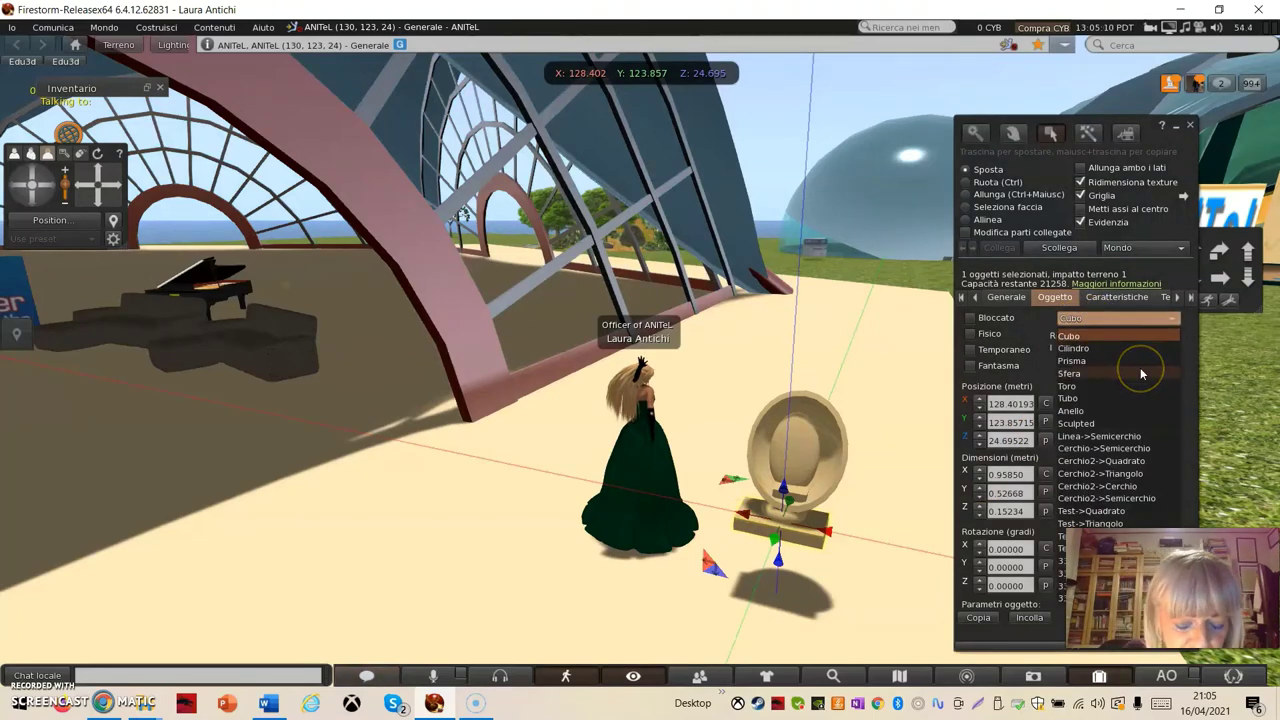
key(a)
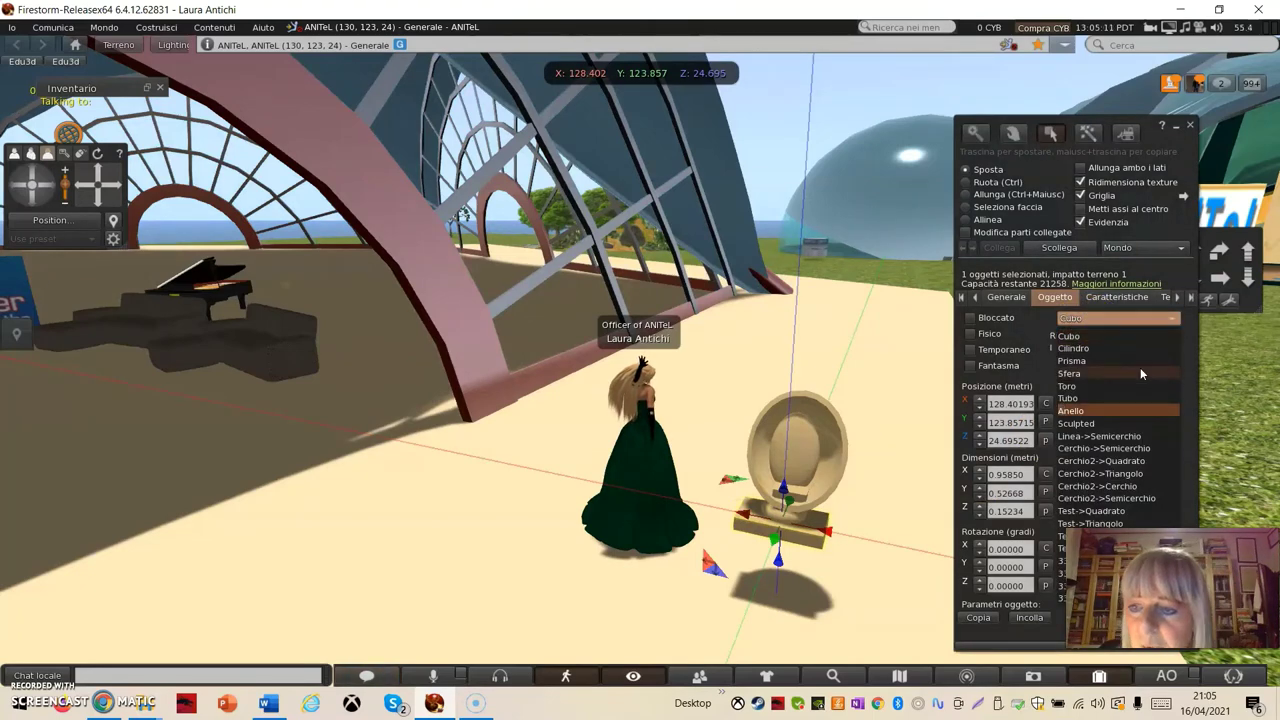
click(1082, 328)
click(1080, 334)
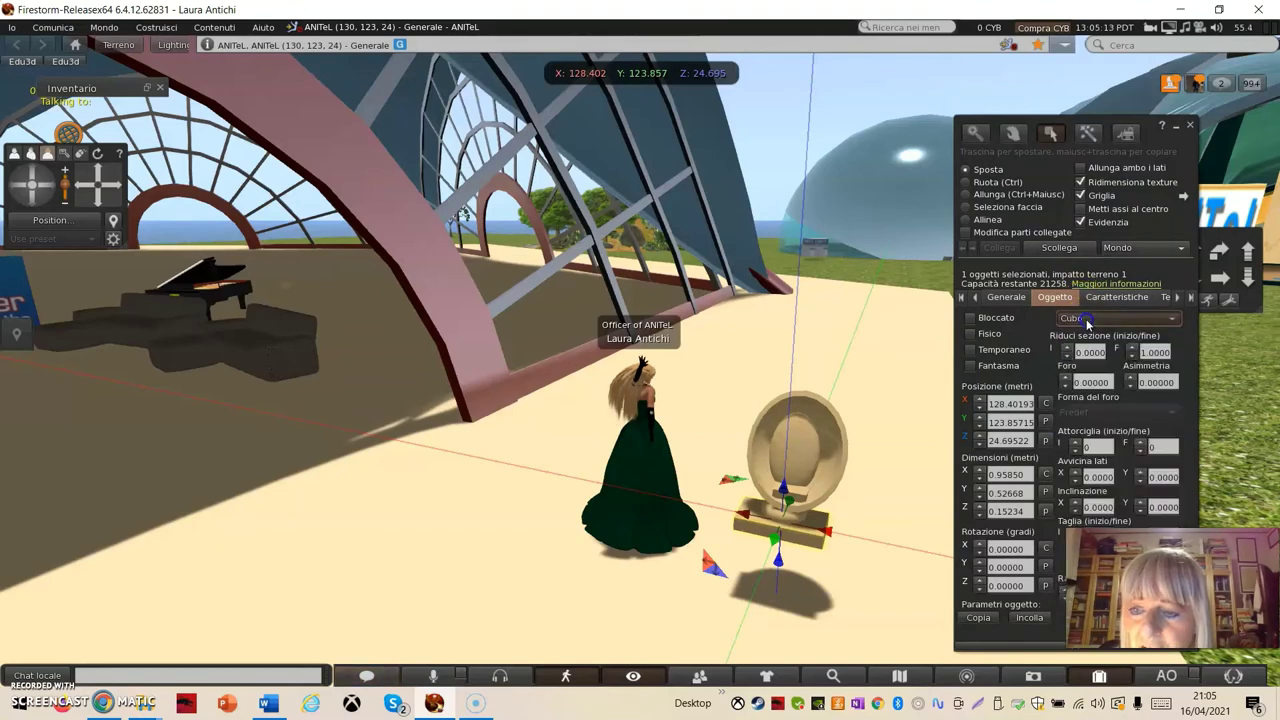
Colour the chair's rectangular base block brown with RGB 128, 64, 0
click(1165, 298)
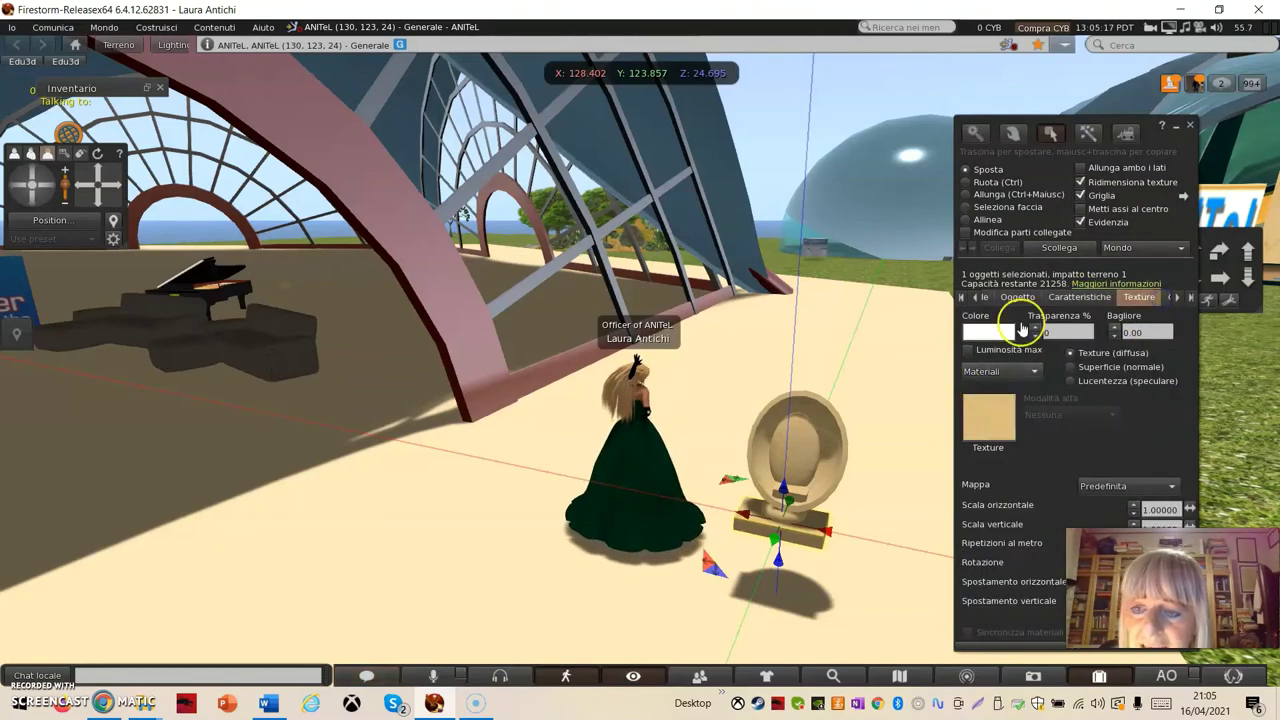
click(985, 330)
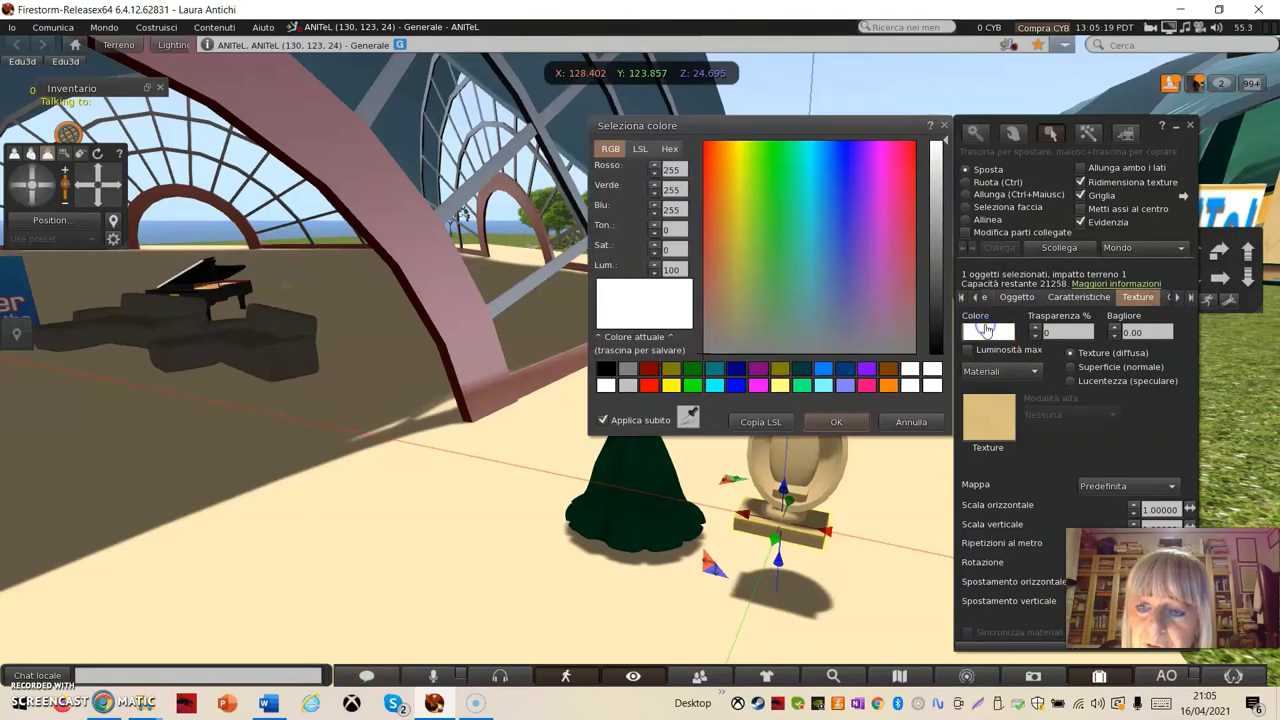
click(887, 370)
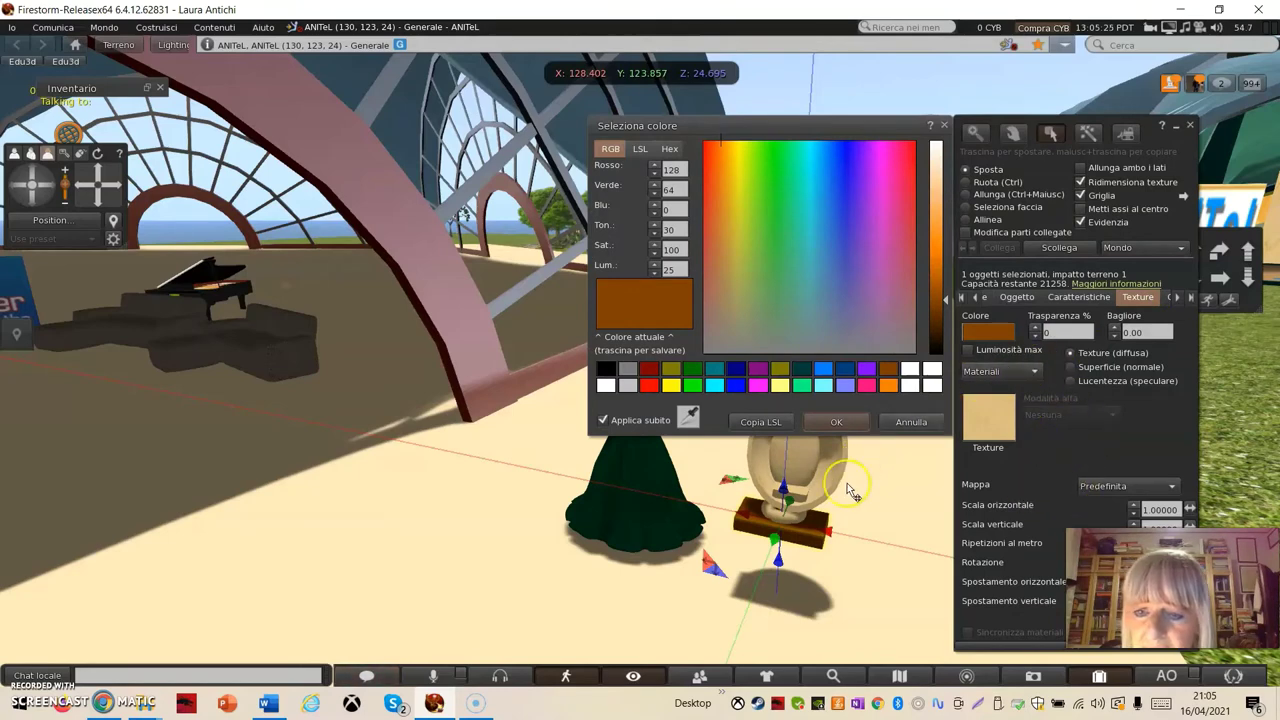
click(836, 421)
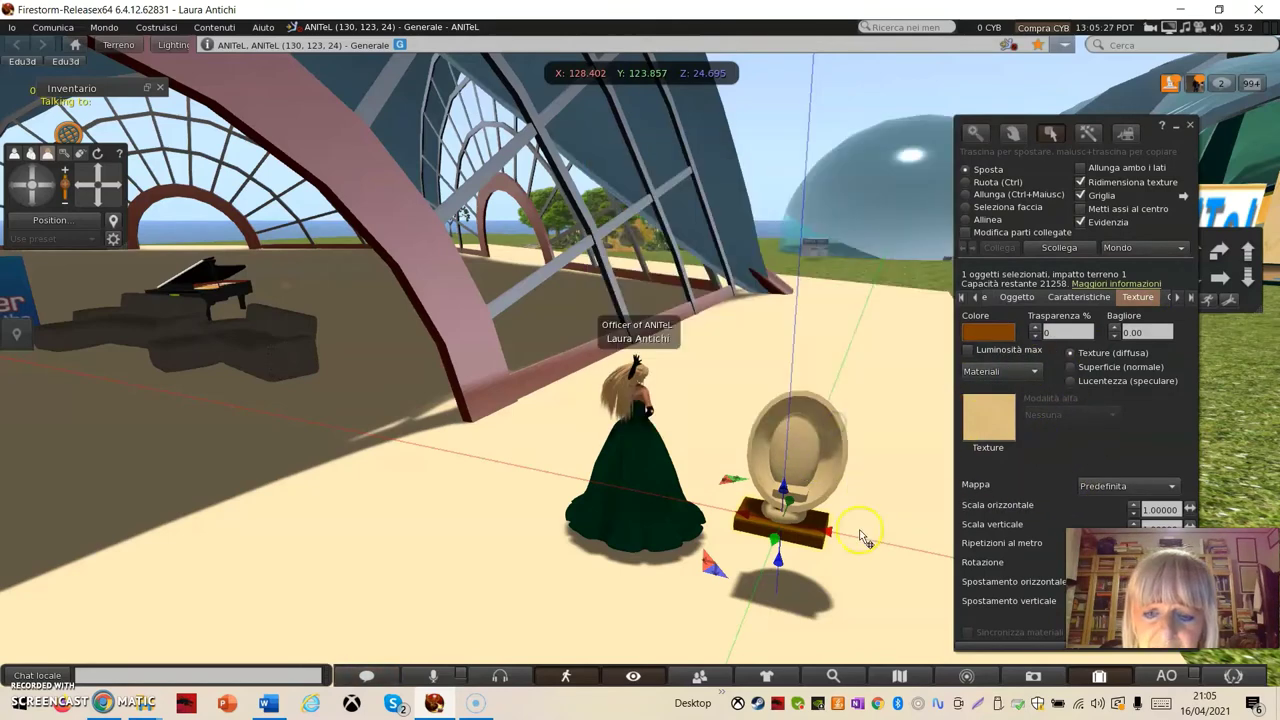
Shift the base block to about Y 123.815 and recolour it bright red with RGB 255, 0, 0
drag(770, 522, 787, 520)
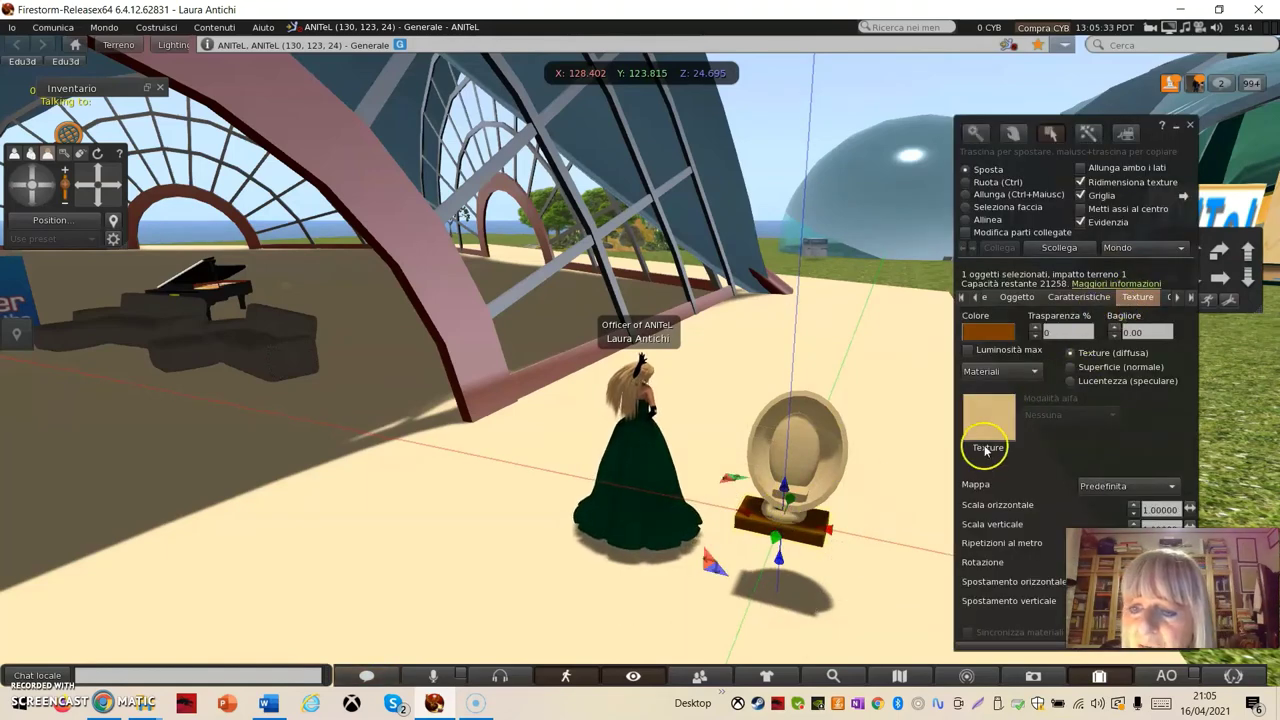
click(988, 331)
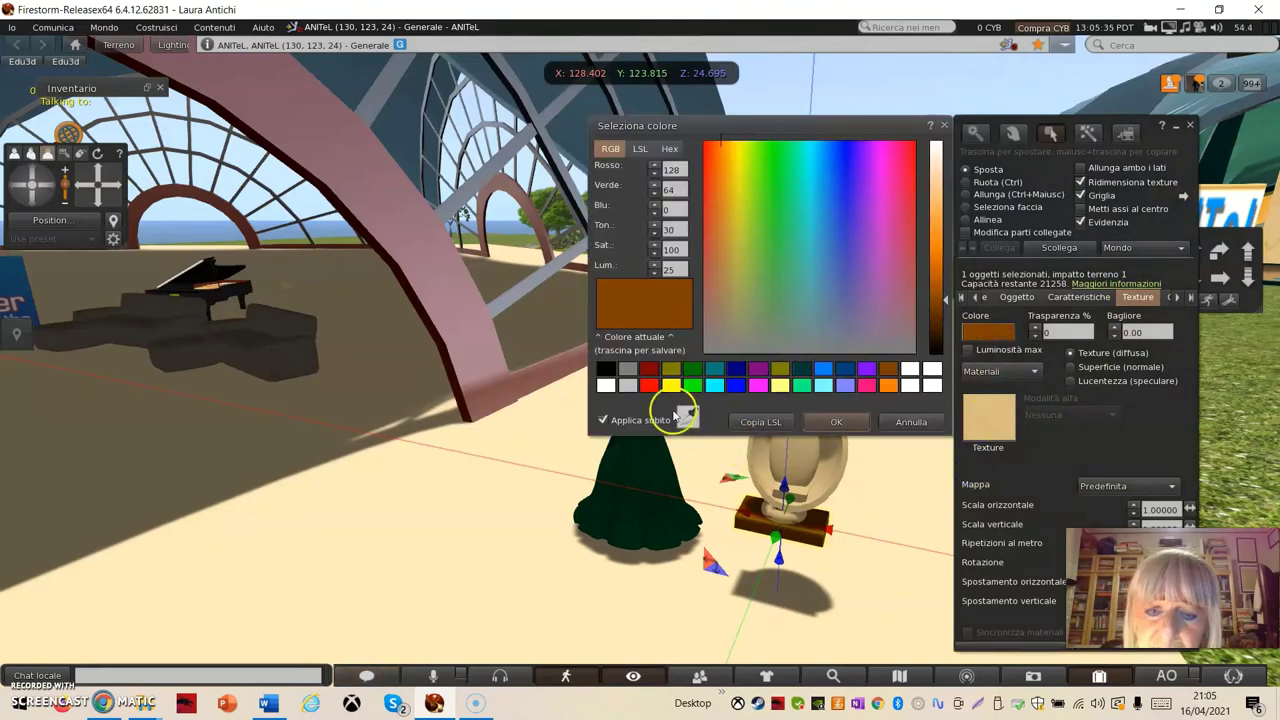
click(649, 387)
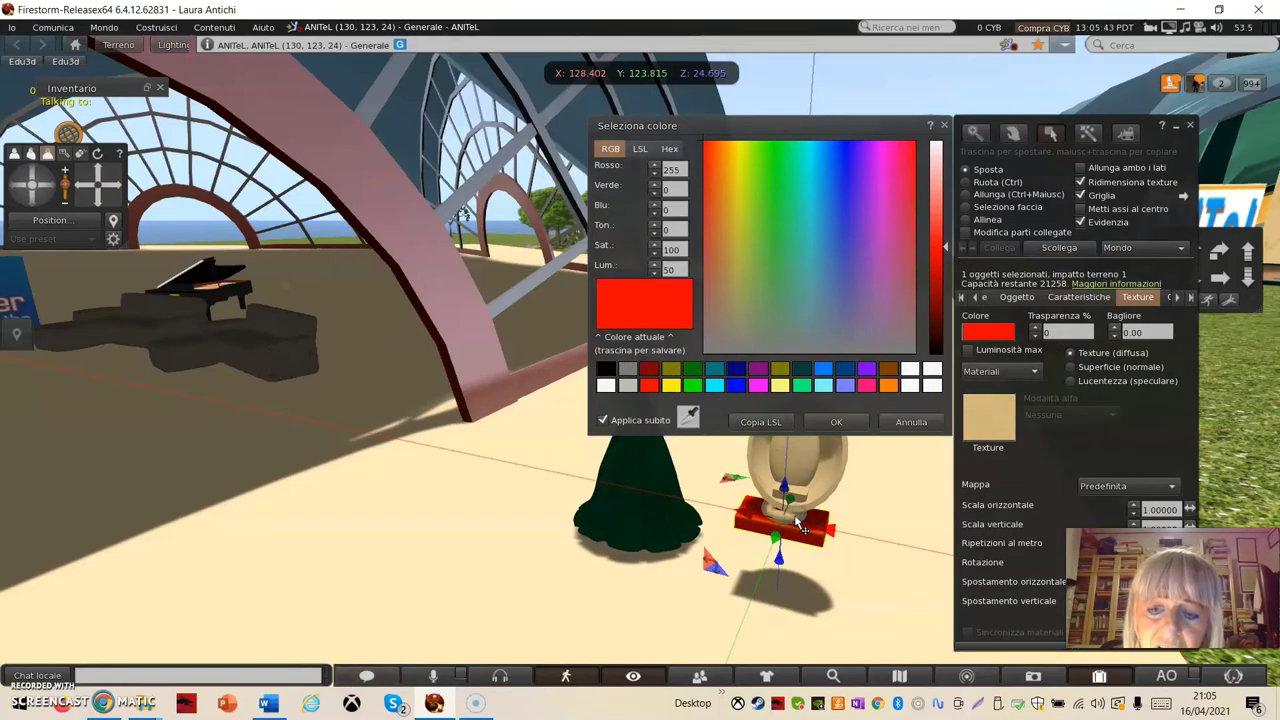
drag(795, 520, 797, 525)
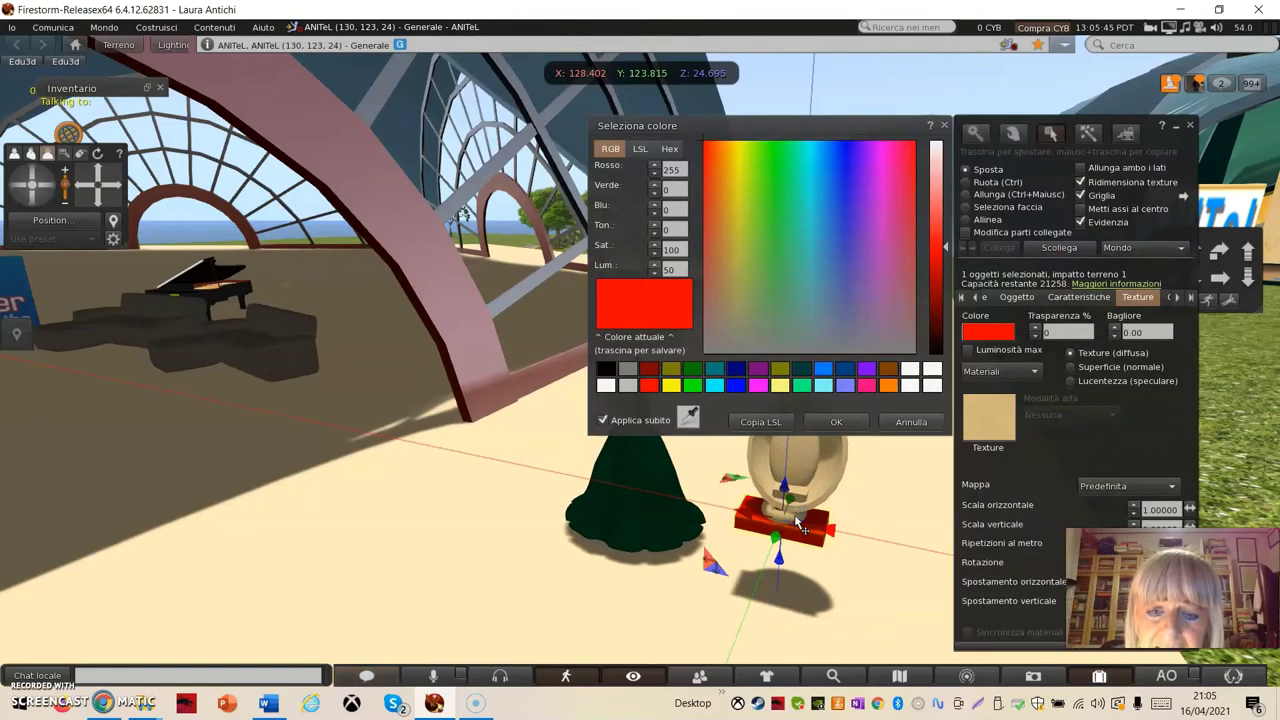
Colour the small support piece between the red base and the shell brown with RGB 128, 64, 0
scroll(780, 520, up, 3)
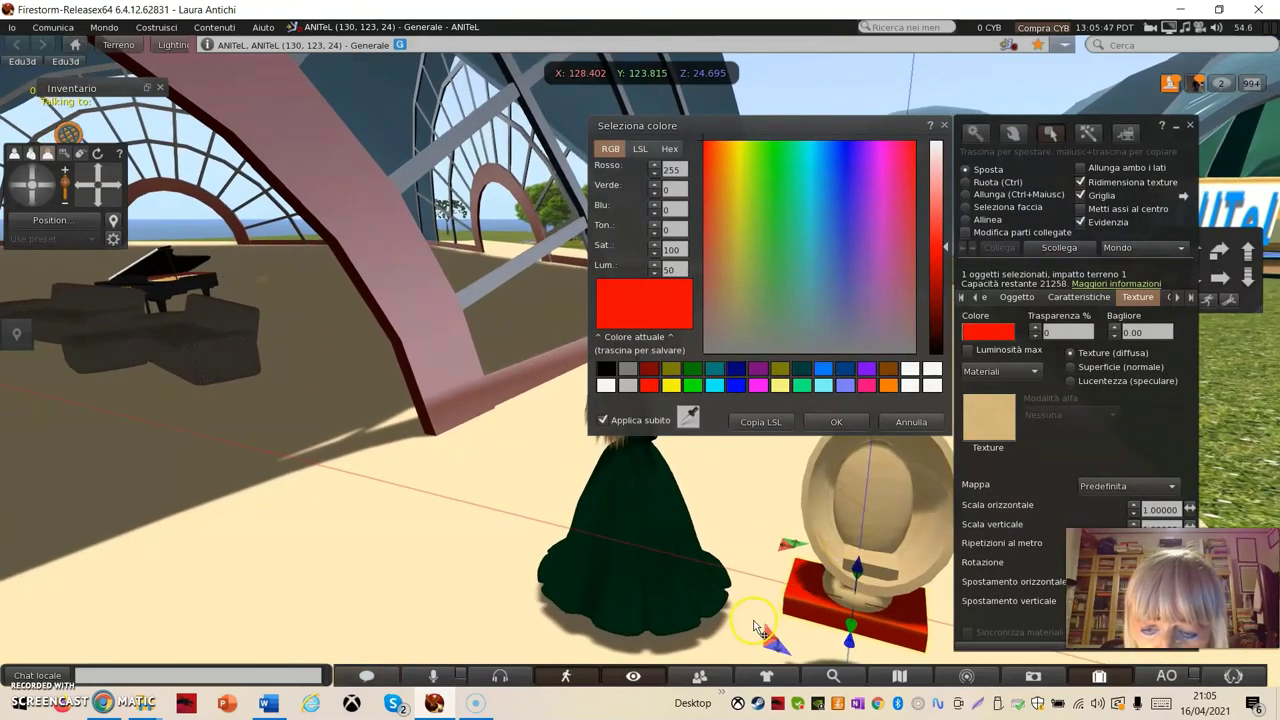
click(757, 628)
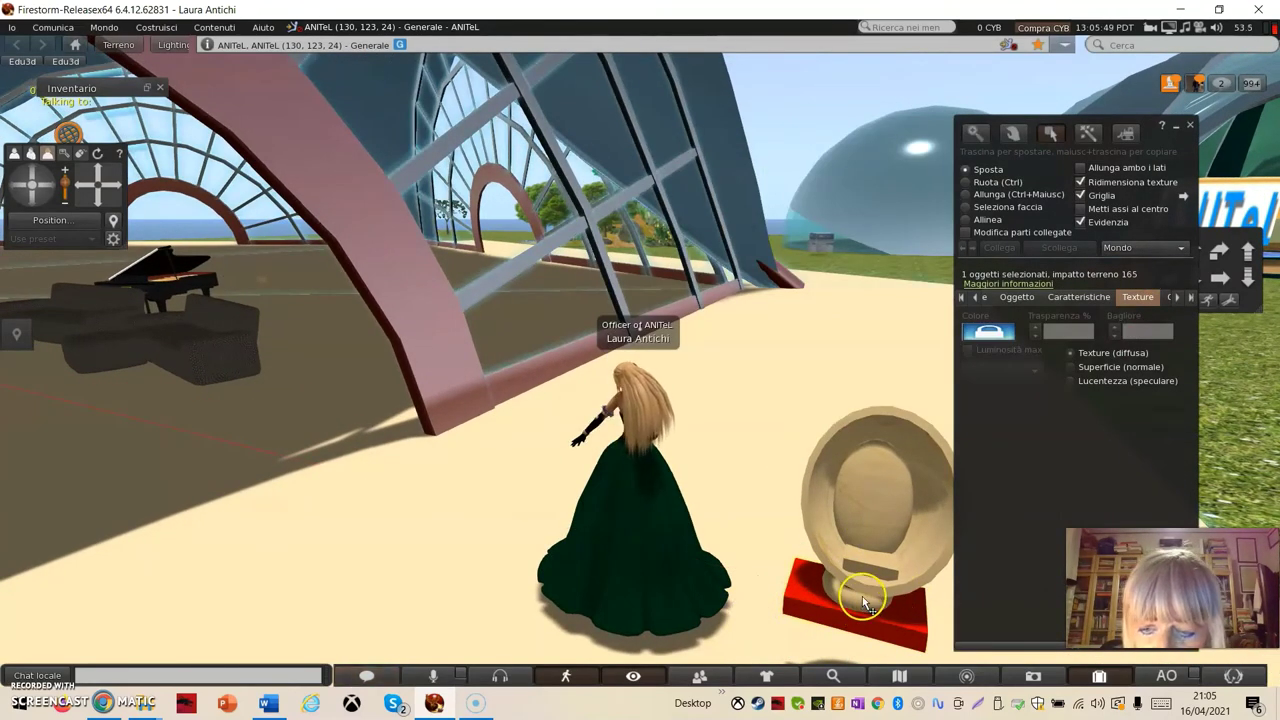
click(865, 602)
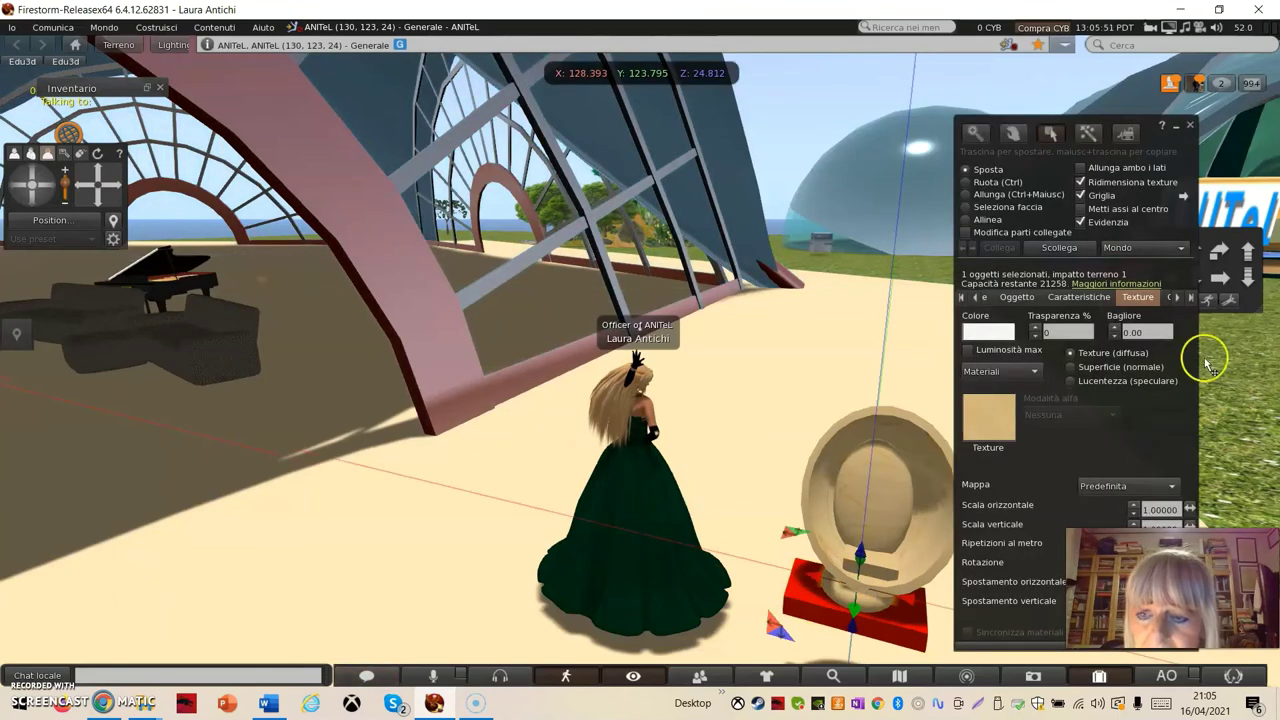
click(988, 333)
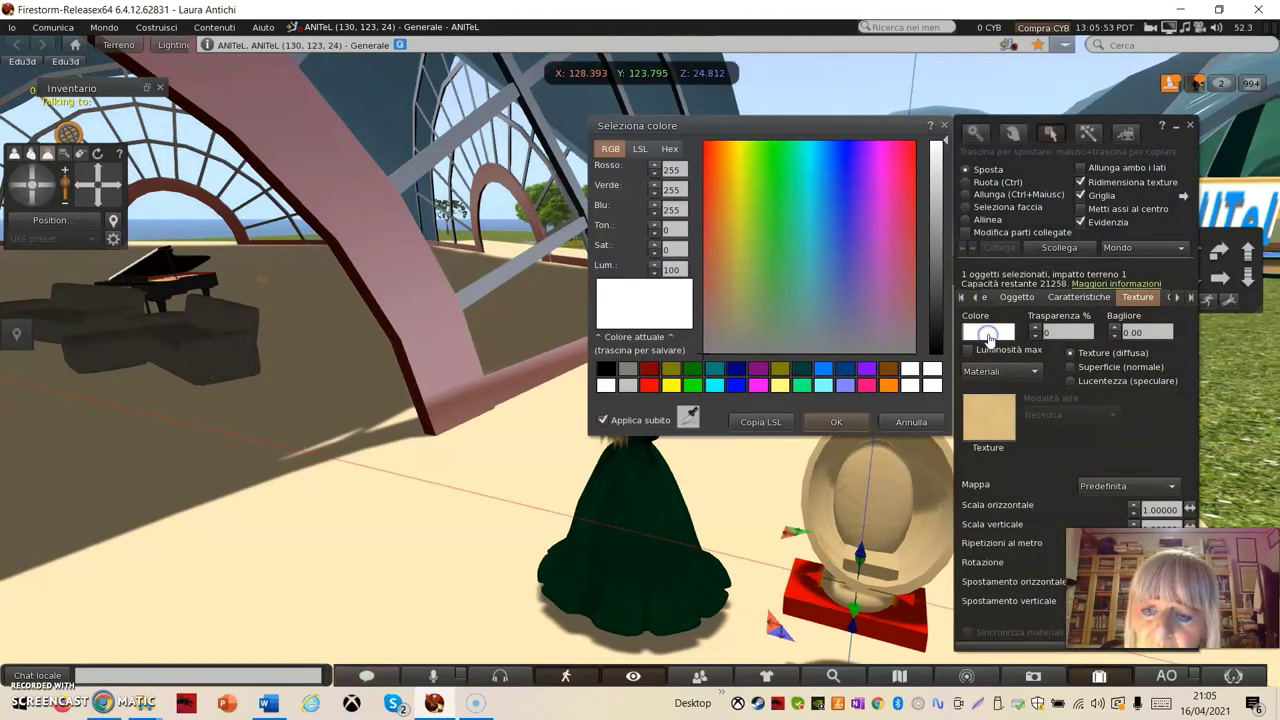
click(894, 372)
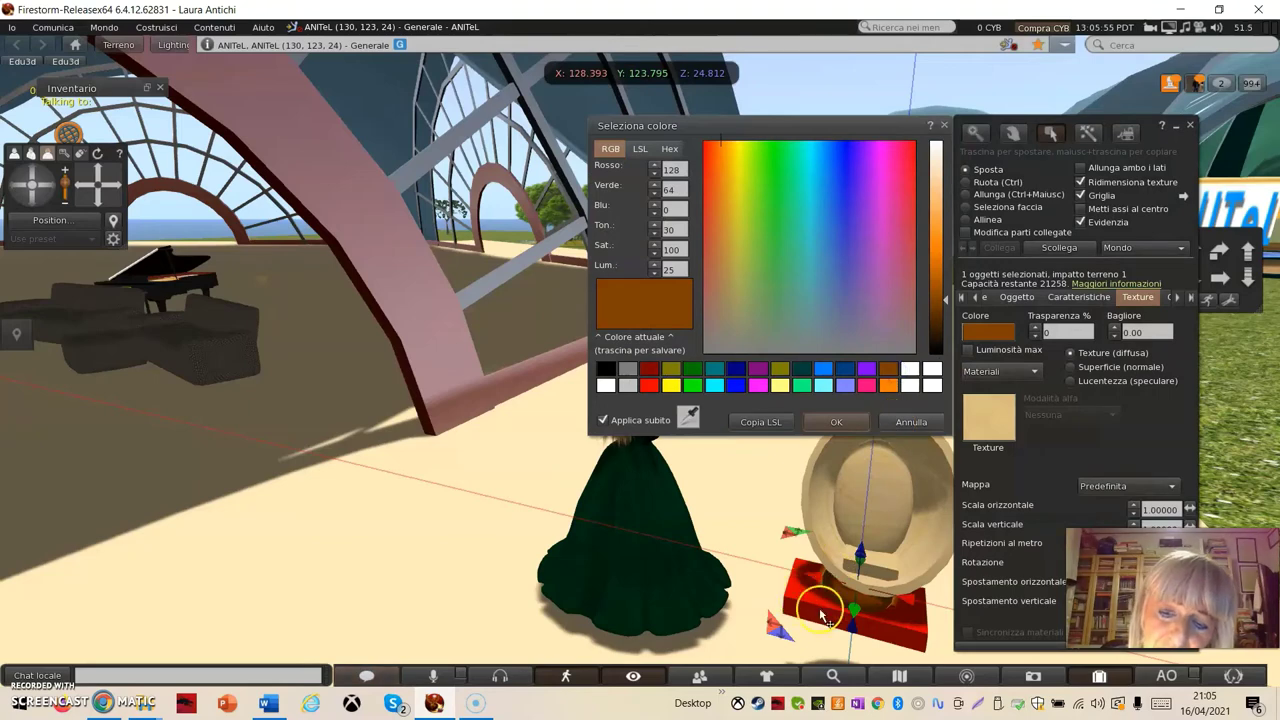
alt+drag(904, 531, 870, 505)
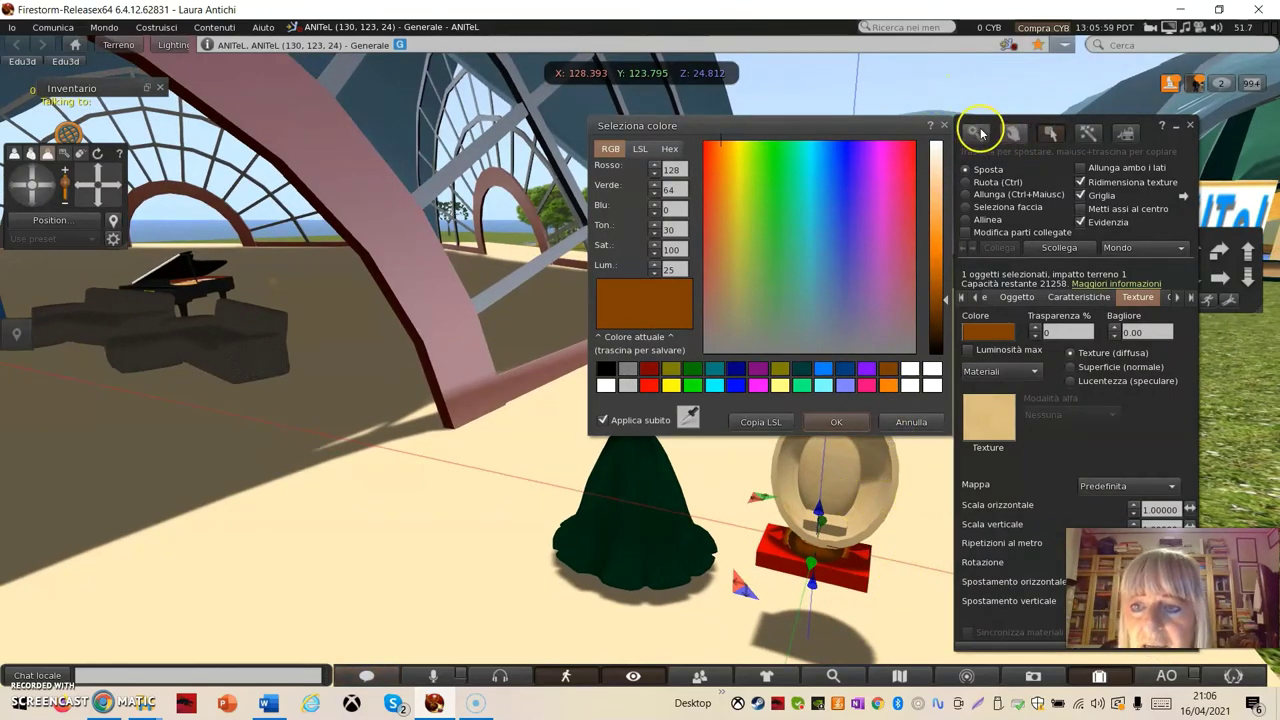
click(944, 127)
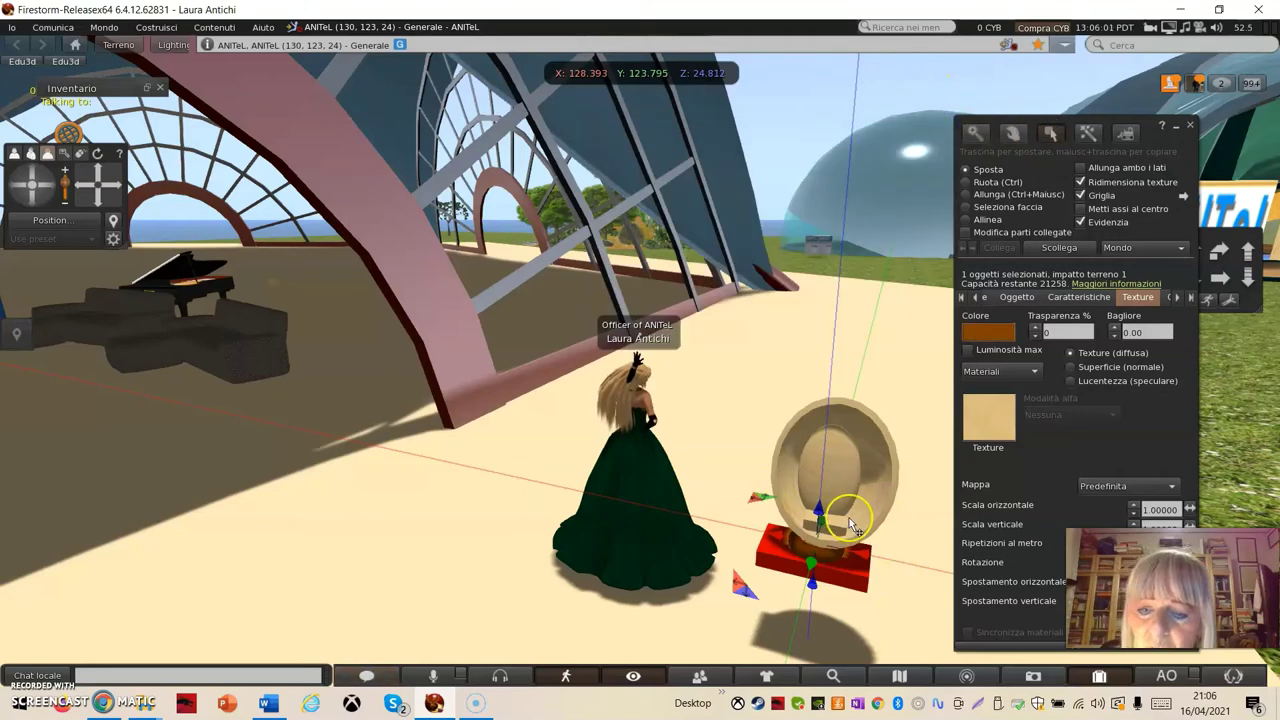
Apply the "pelle marroncino" texture from the Texture folder to the chair's outer shell
click(887, 467)
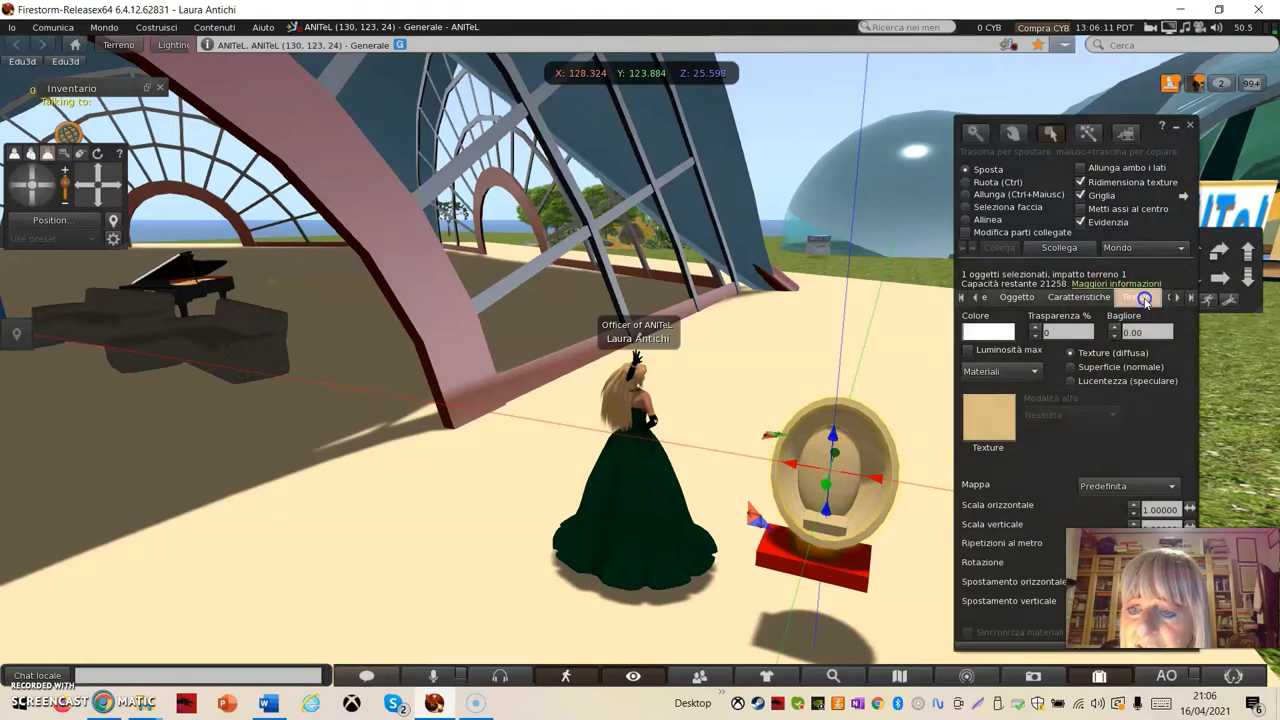
click(991, 417)
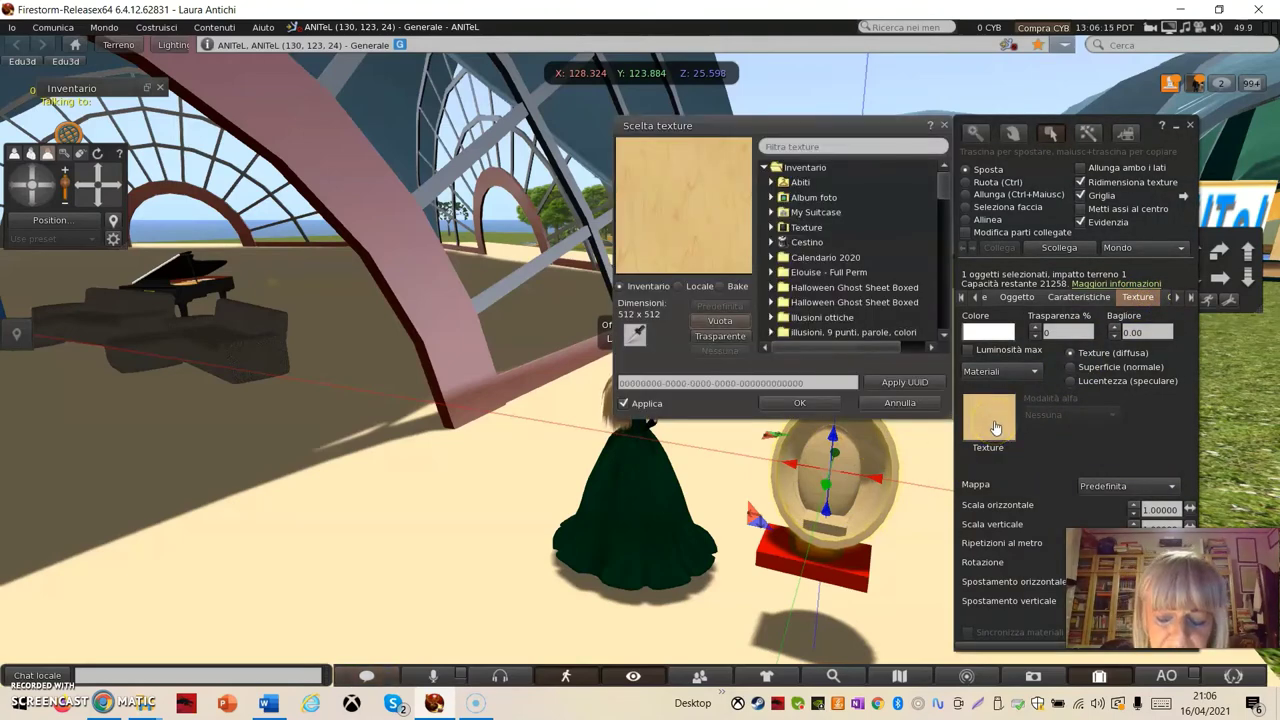
click(771, 227)
click(832, 320)
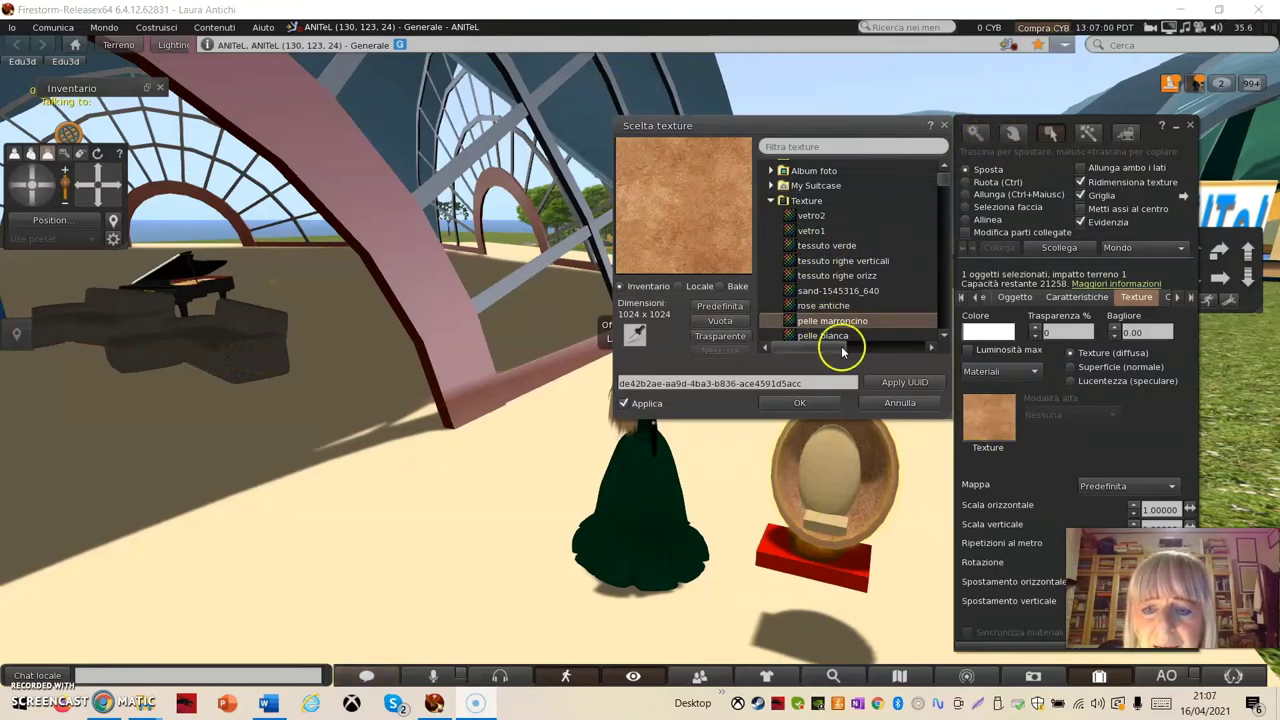
click(800, 403)
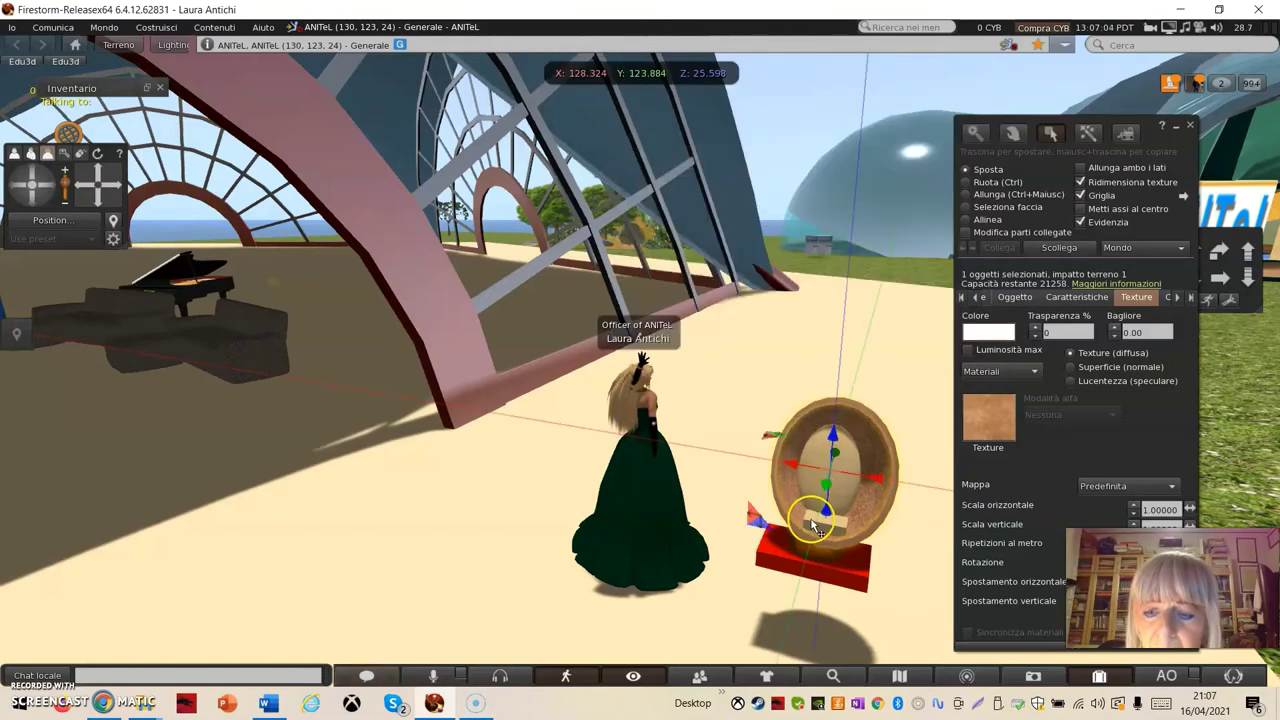
Apply the "floral-2985648_640" texture to the oval cushion inside the shell
drag(840, 455, 847, 448)
click(847, 448)
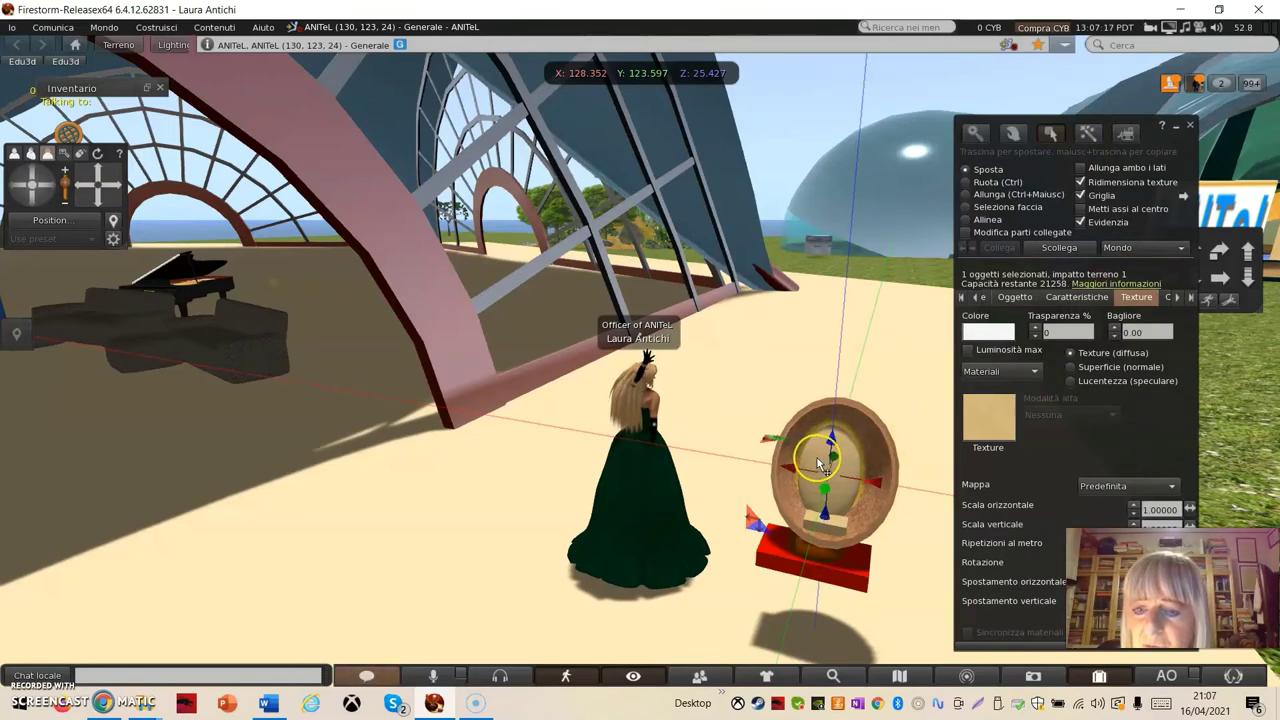
click(983, 425)
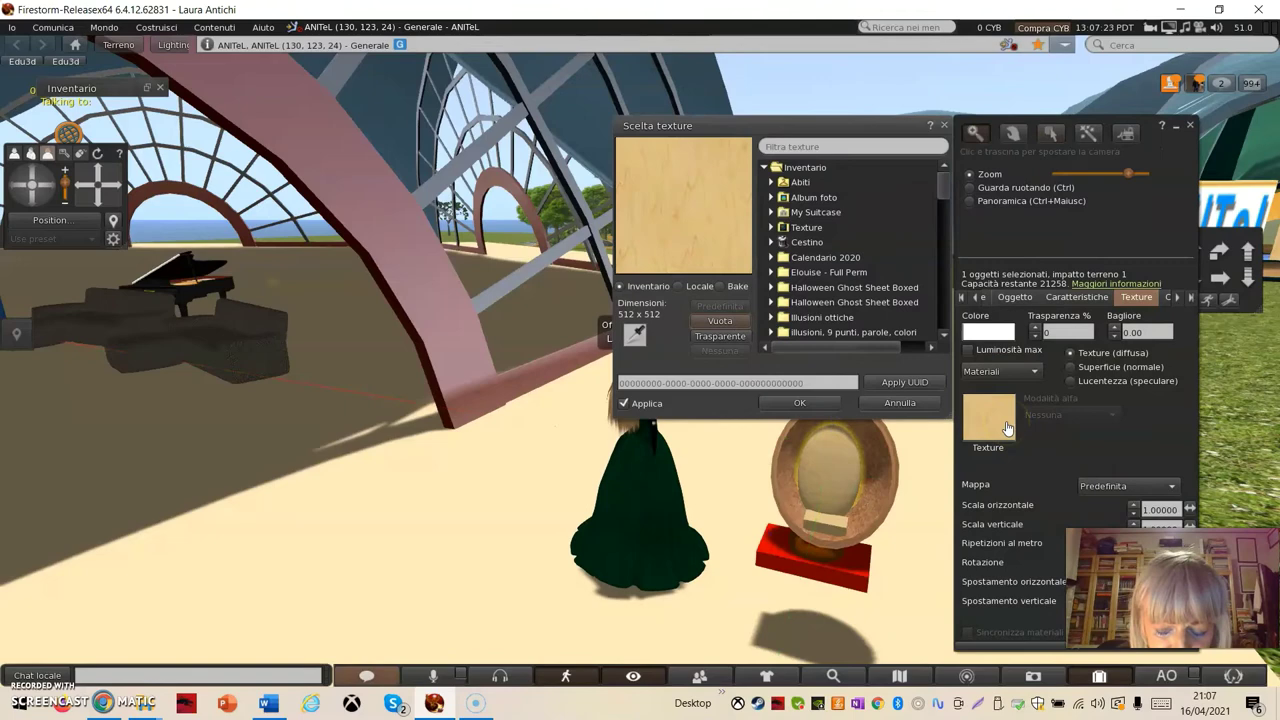
click(885, 292)
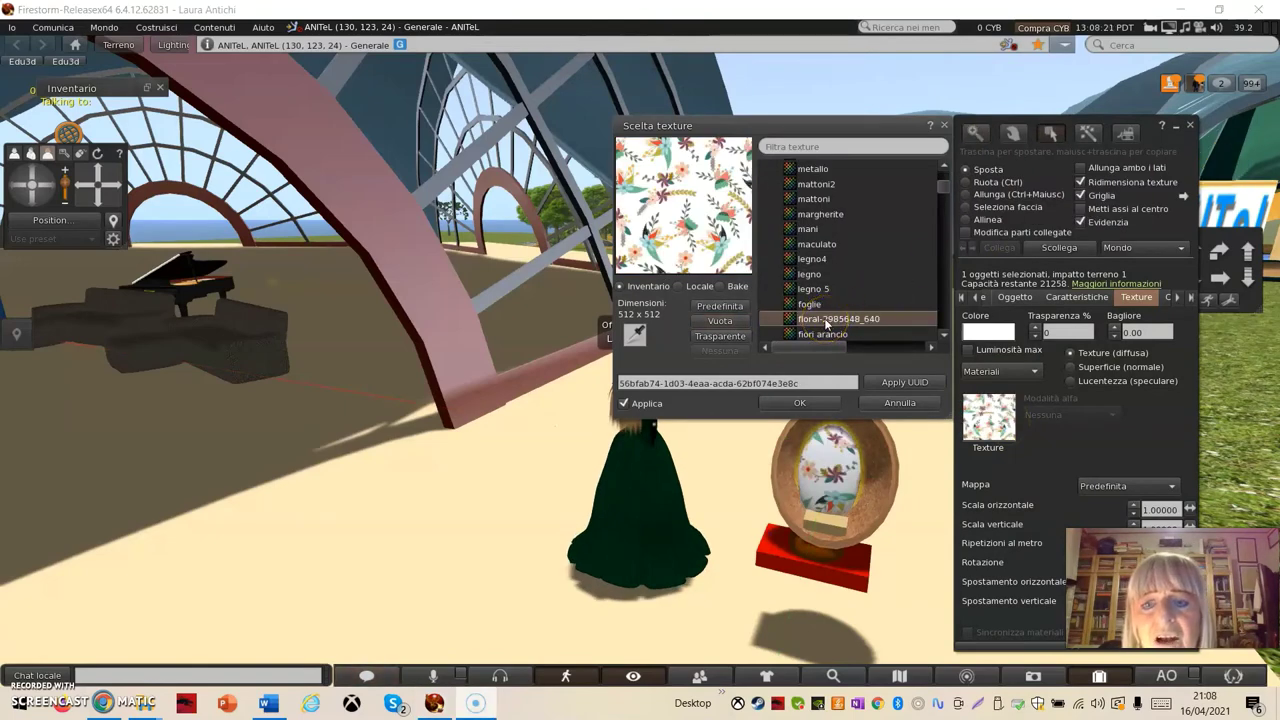
click(813, 565)
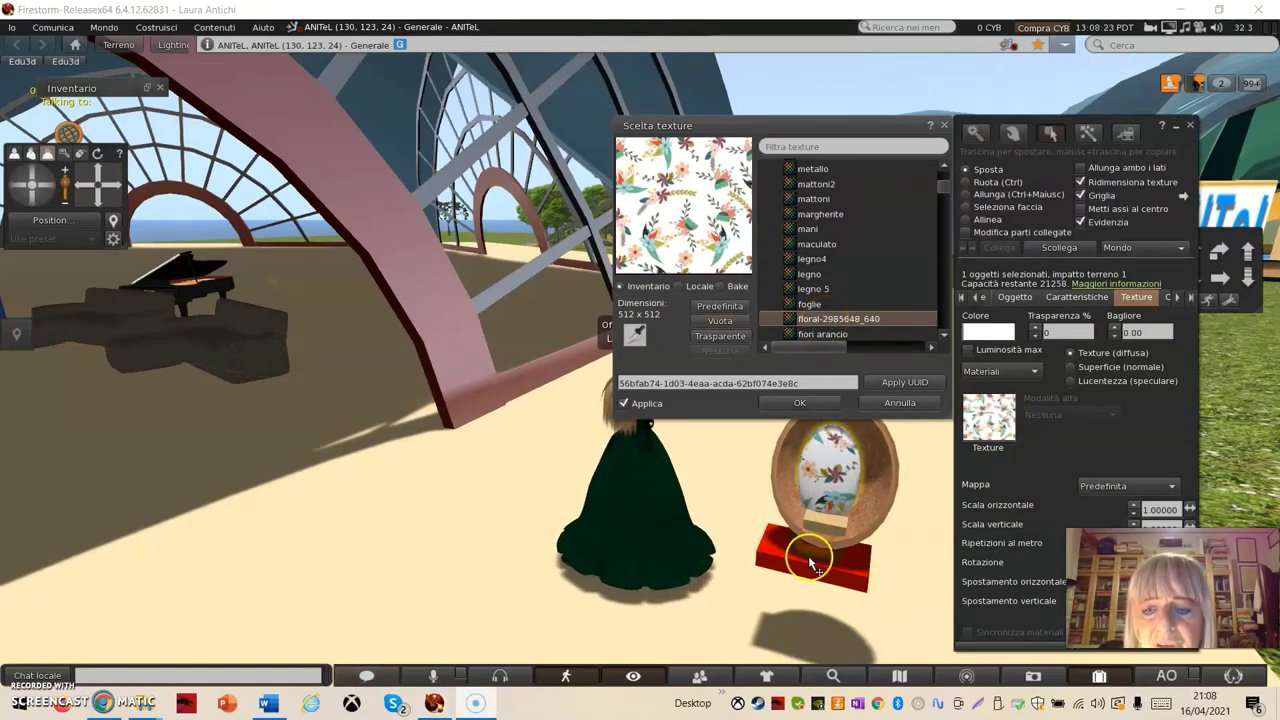
click(801, 403)
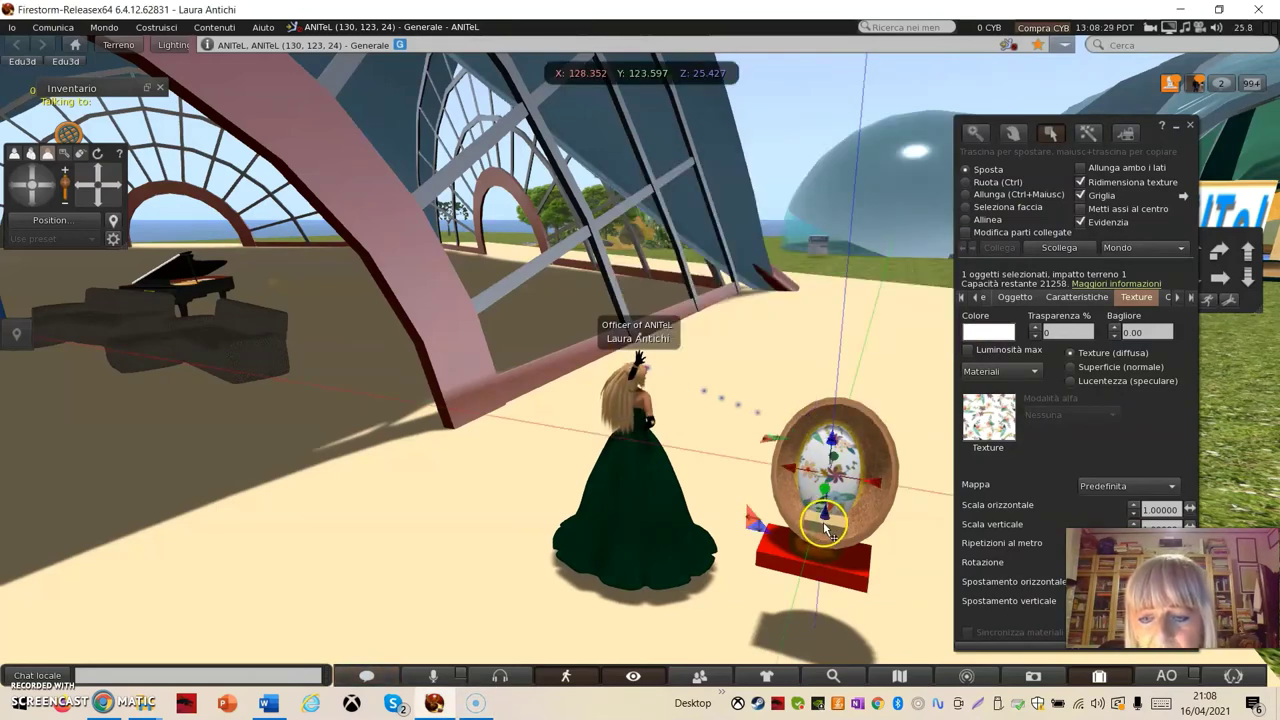
Apply the "floral-2985648_640" texture from the Texture folder to the small seat piece below the oval cushion
drag(826, 528, 828, 531)
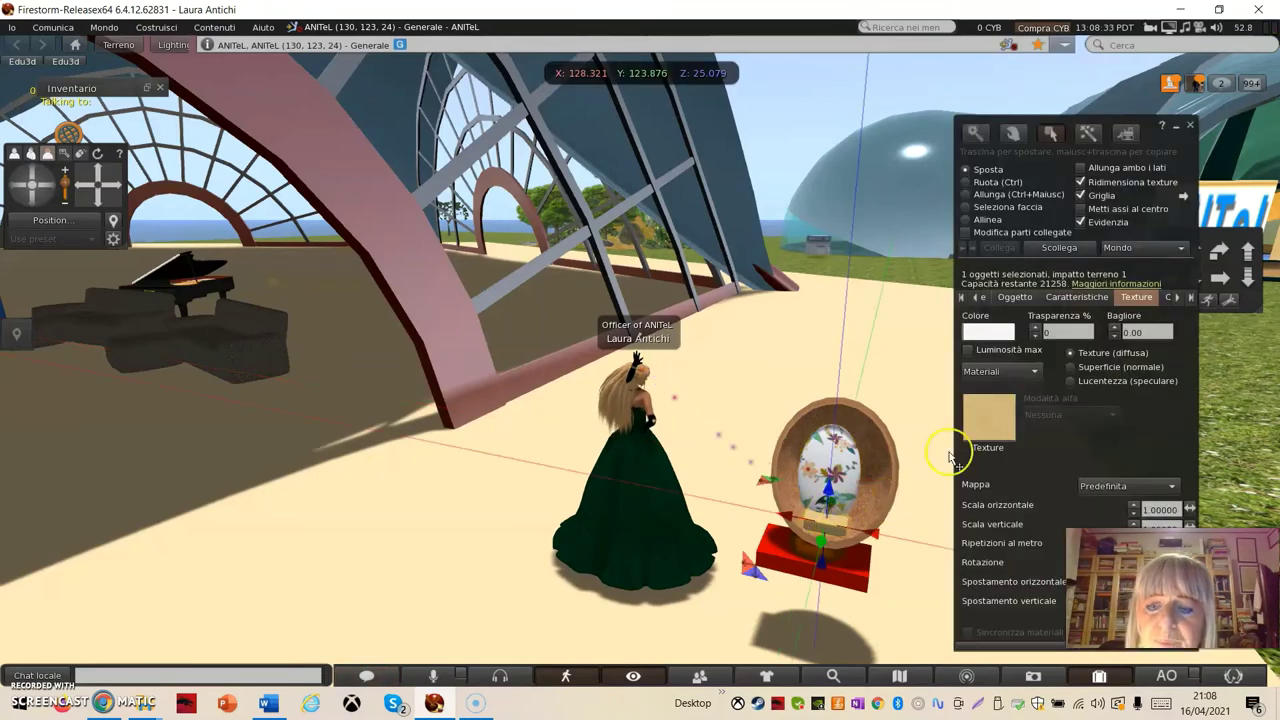
click(987, 419)
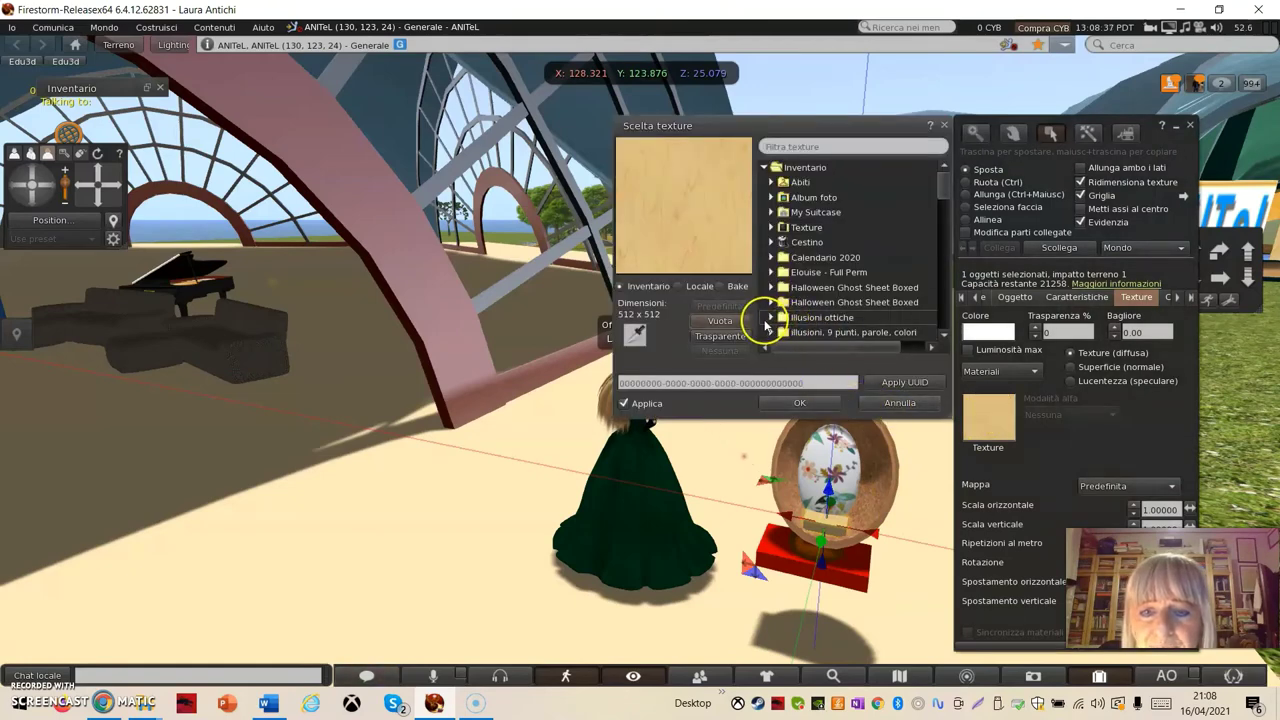
scroll(808, 260, down, 5)
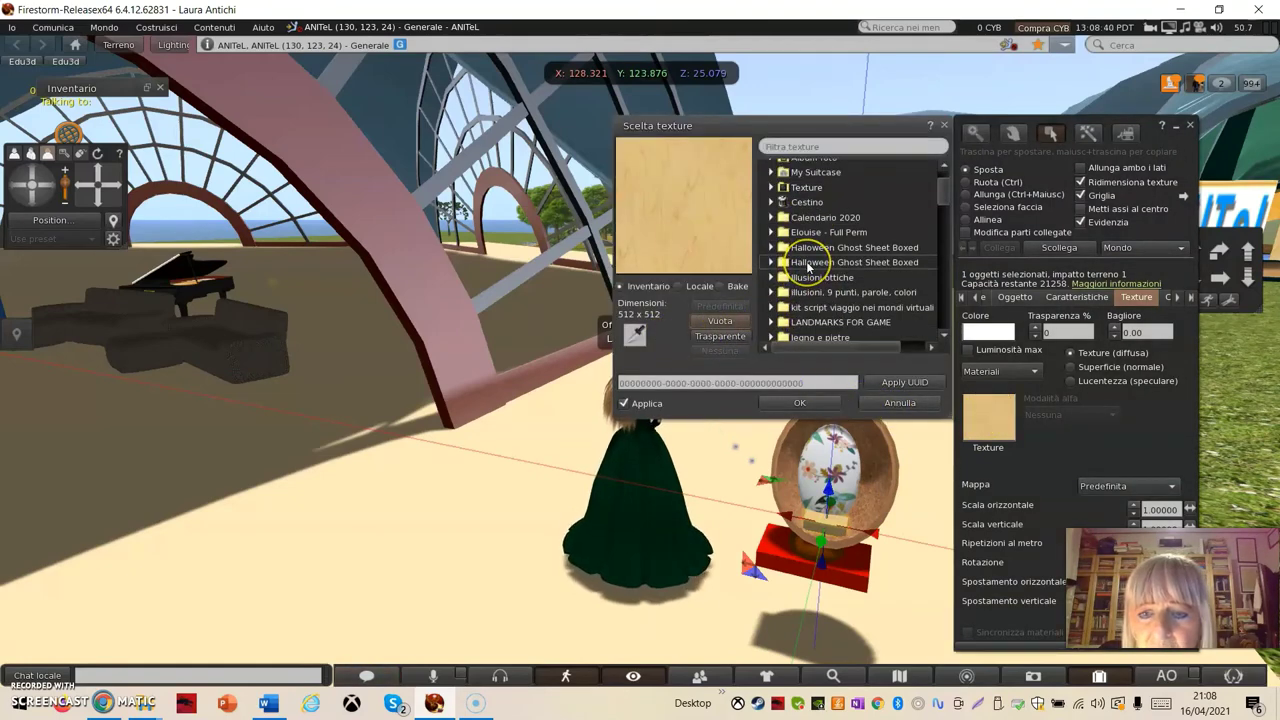
scroll(810, 262, down, 8)
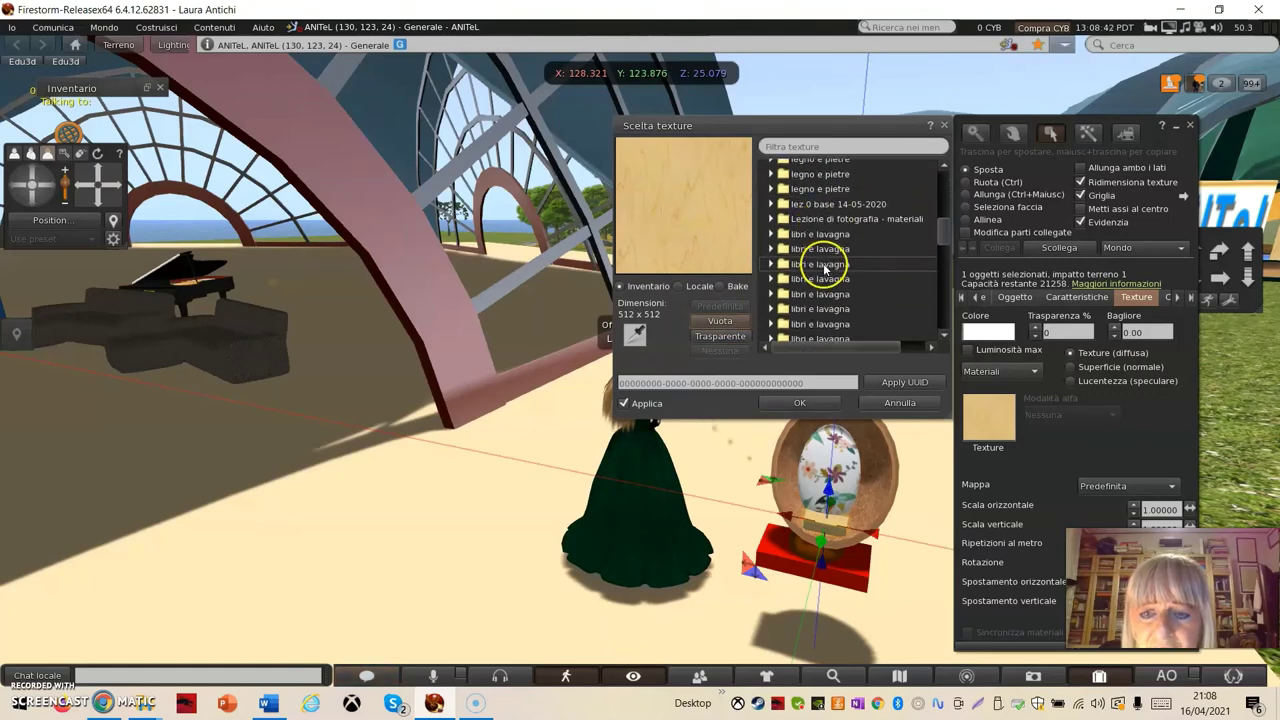
scroll(822, 268, down, 10)
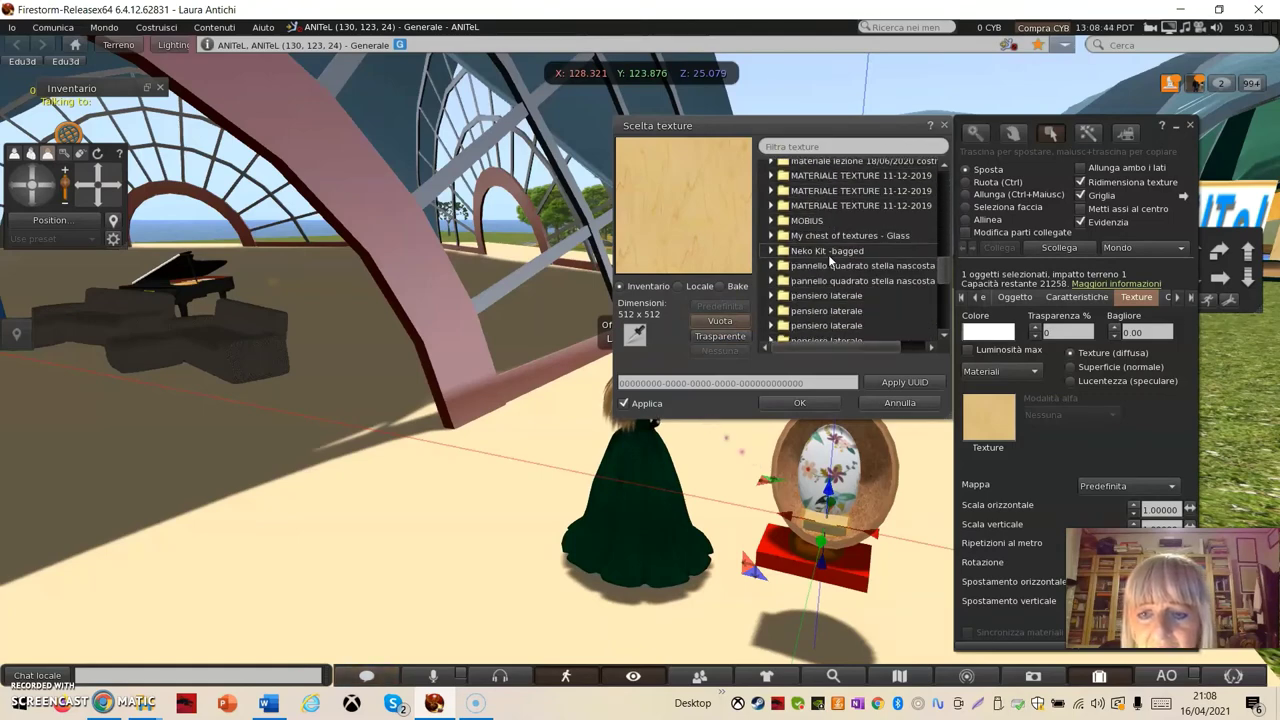
scroll(836, 256, down, 8)
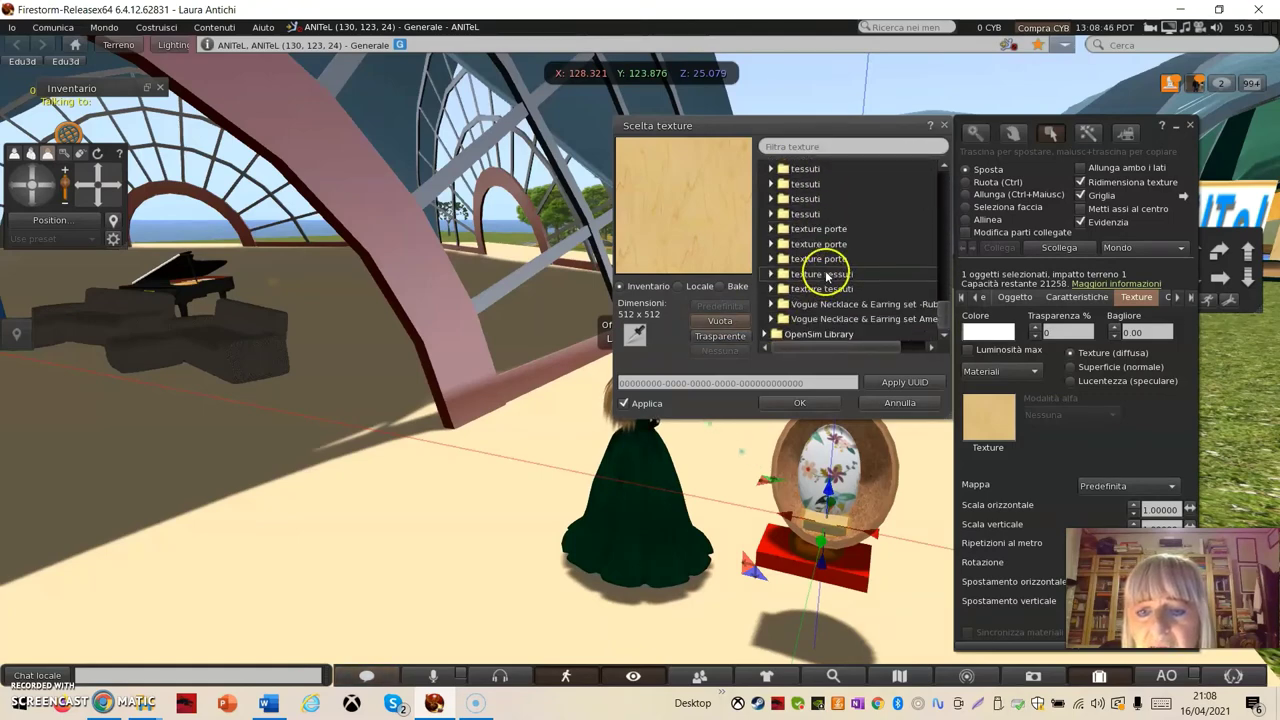
scroll(838, 262, up, 4)
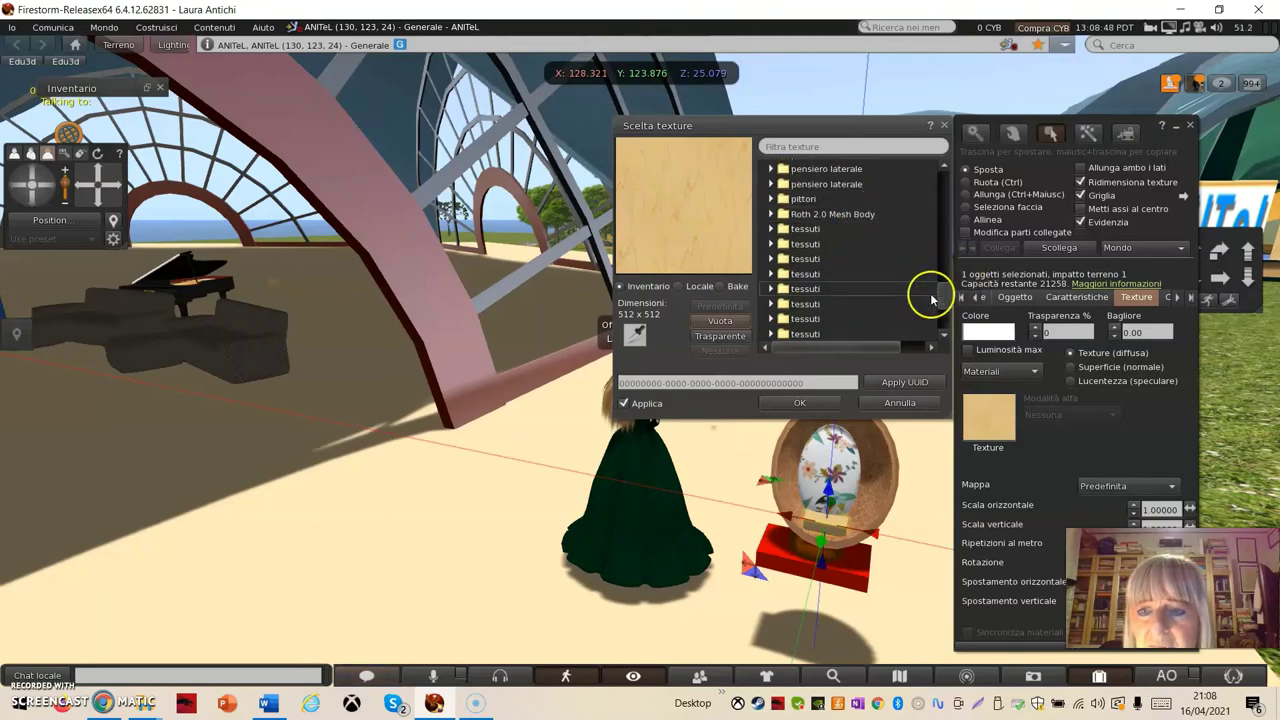
drag(938, 302, 957, 180)
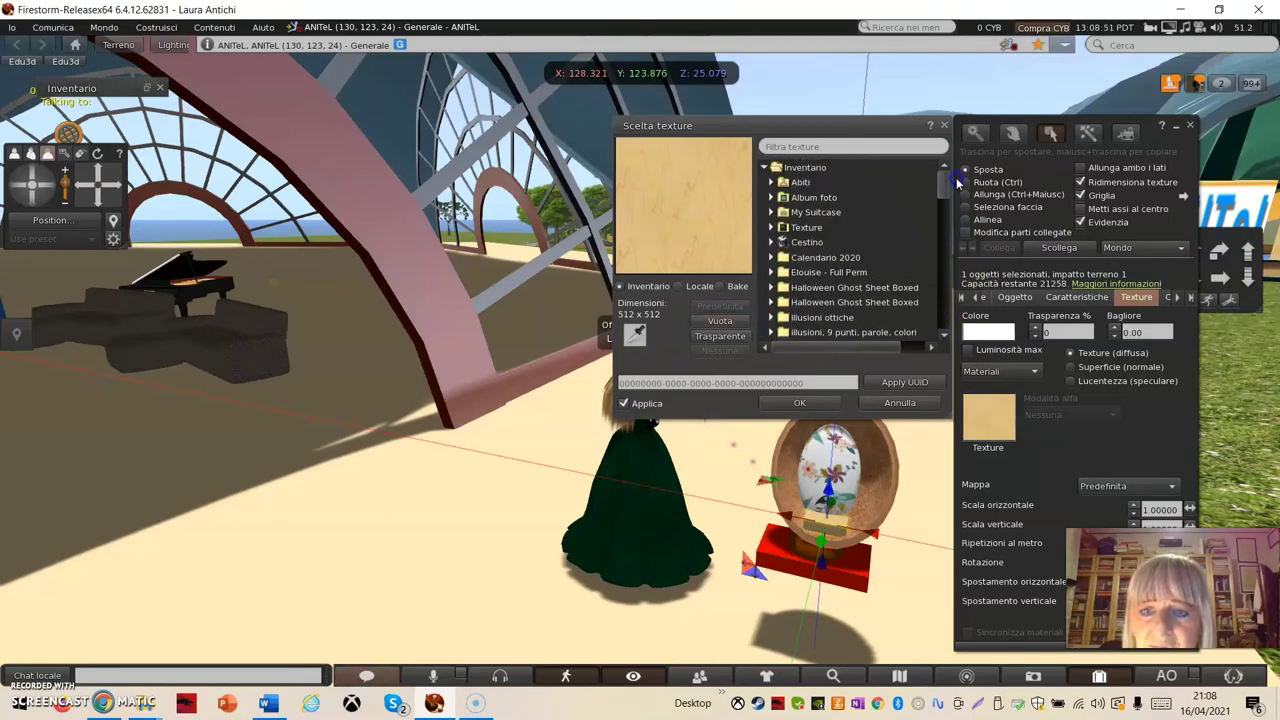
click(779, 229)
scroll(850, 280, down, 5)
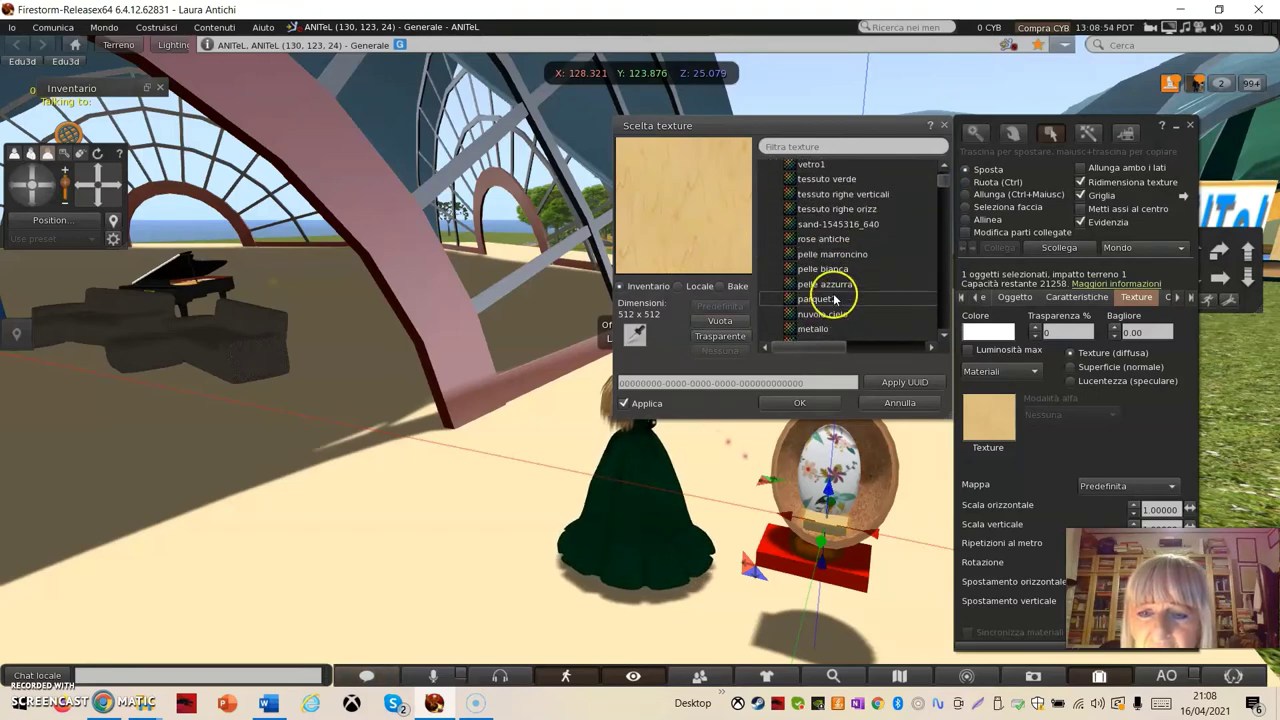
scroll(836, 294, down, 8)
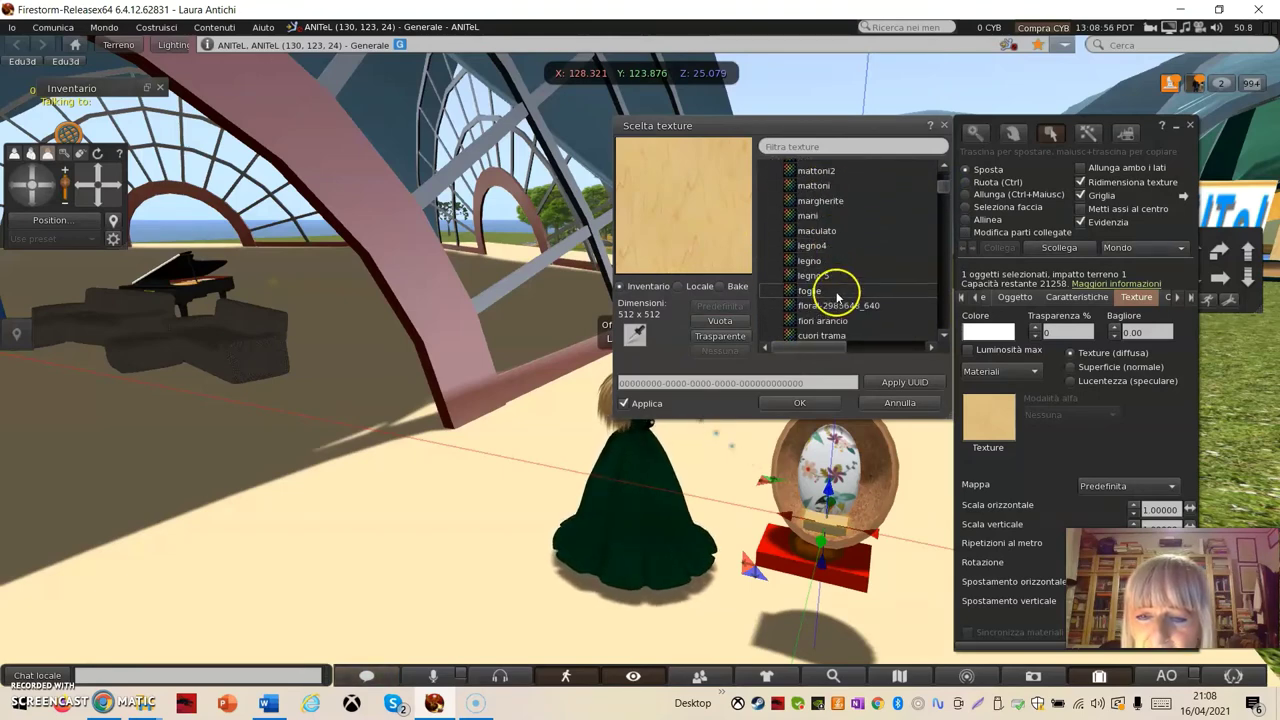
click(821, 306)
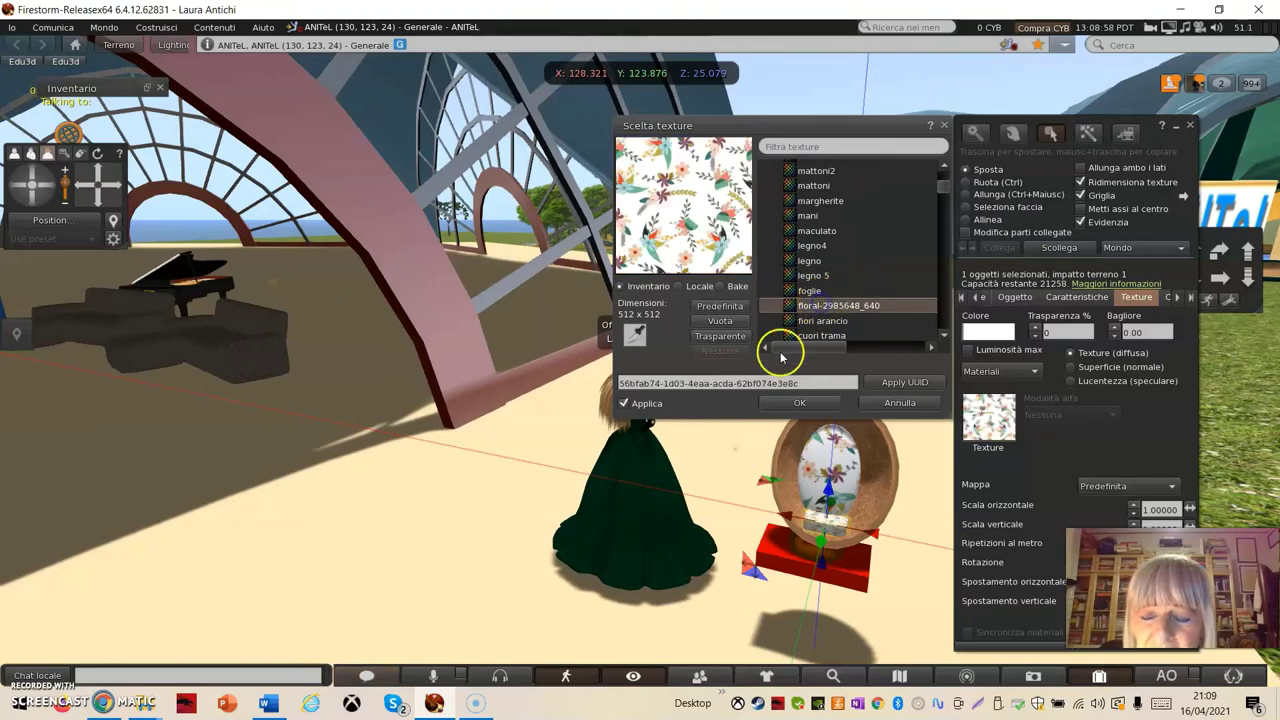
click(811, 403)
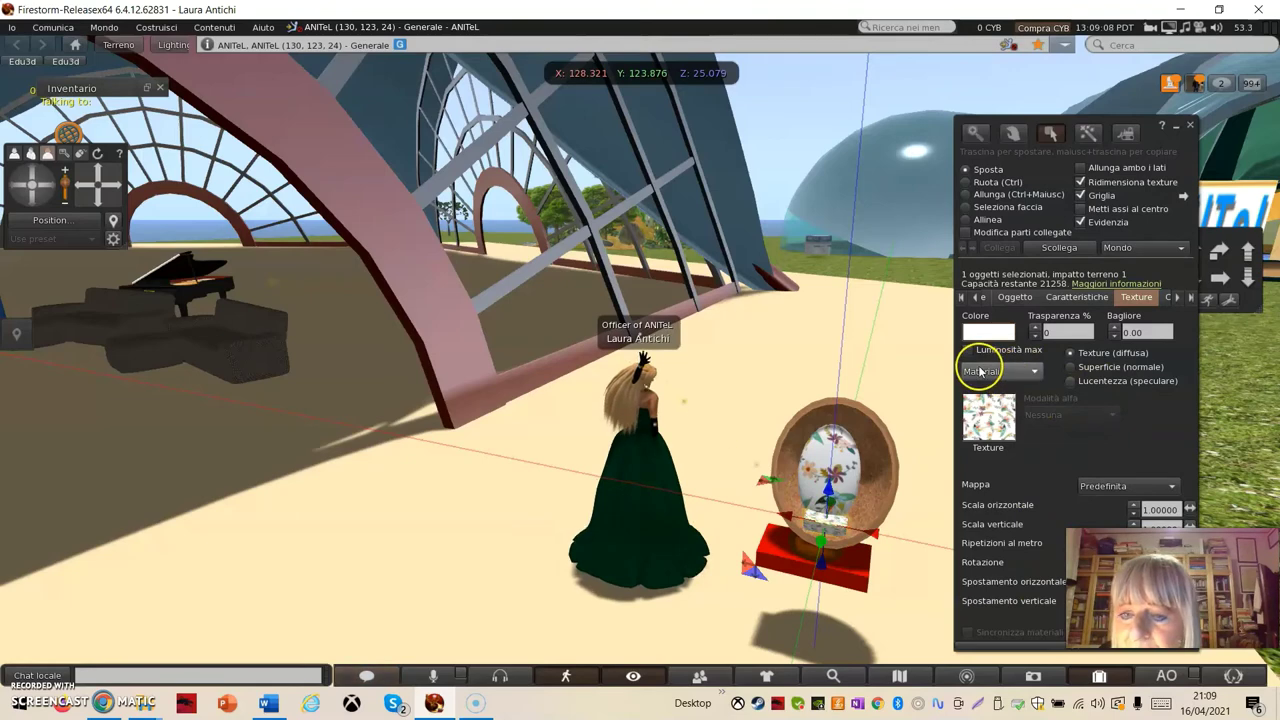
Turn on maximum luminosity (Luminosità max) for the chair's outer shell
click(885, 479)
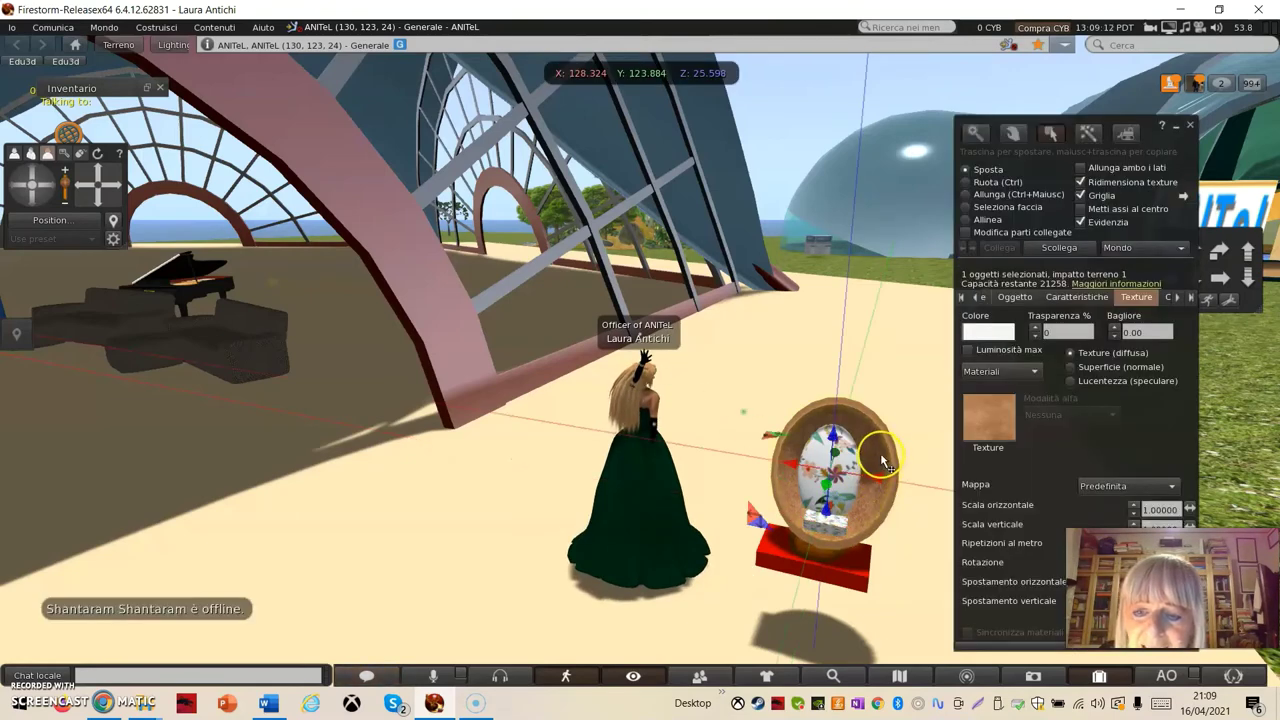
click(884, 462)
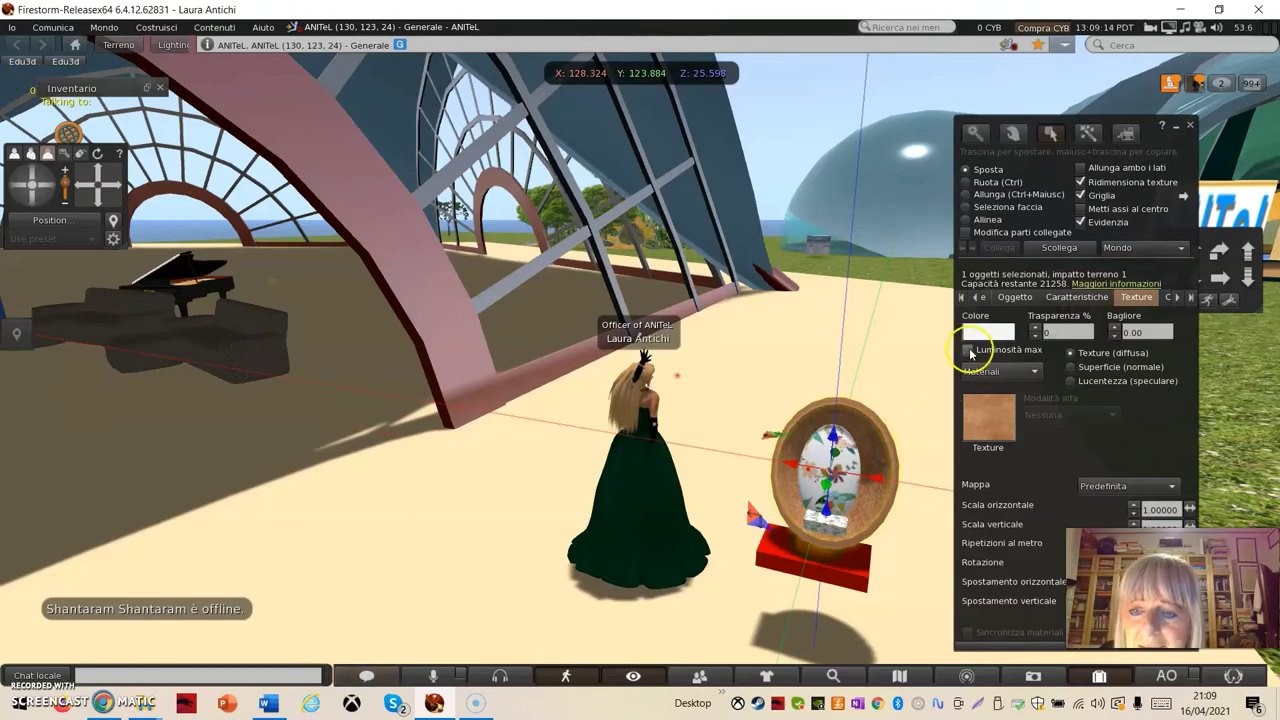
click(968, 350)
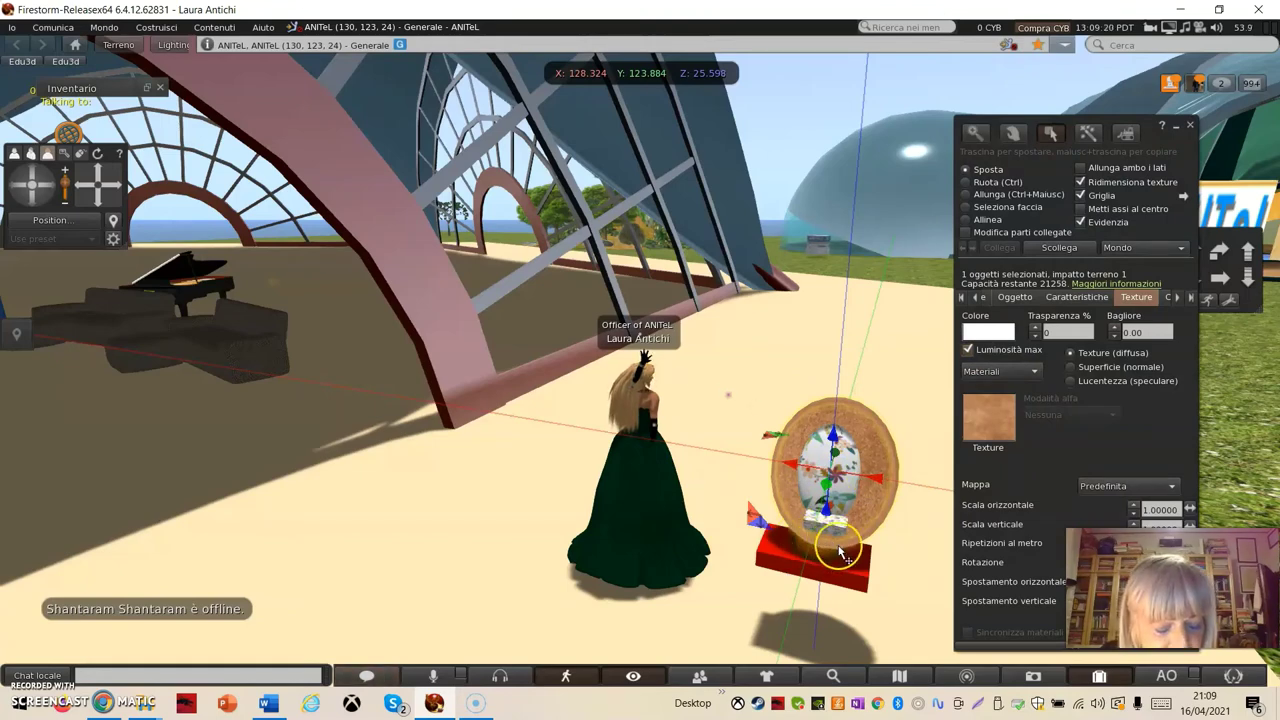
key(Escape)
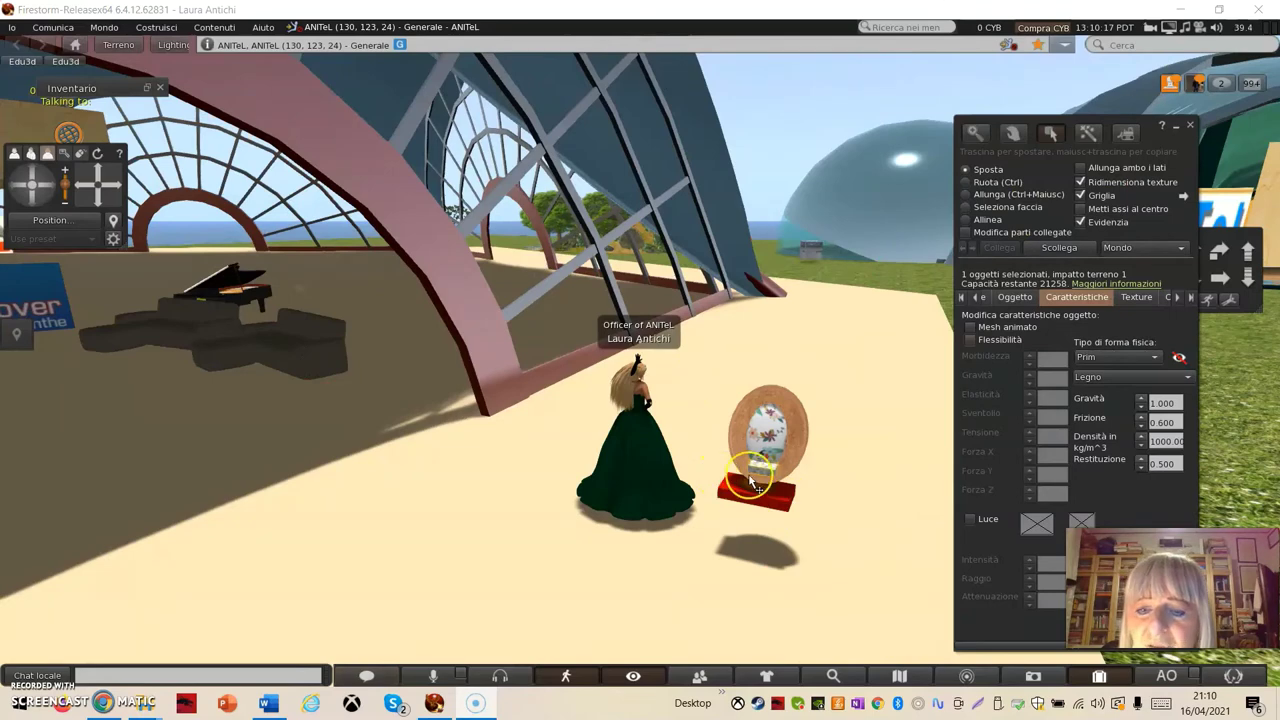
Enable flexibility (Flessibilità) on the small seat piece and set its material to Plastica
drag(754, 468, 757, 470)
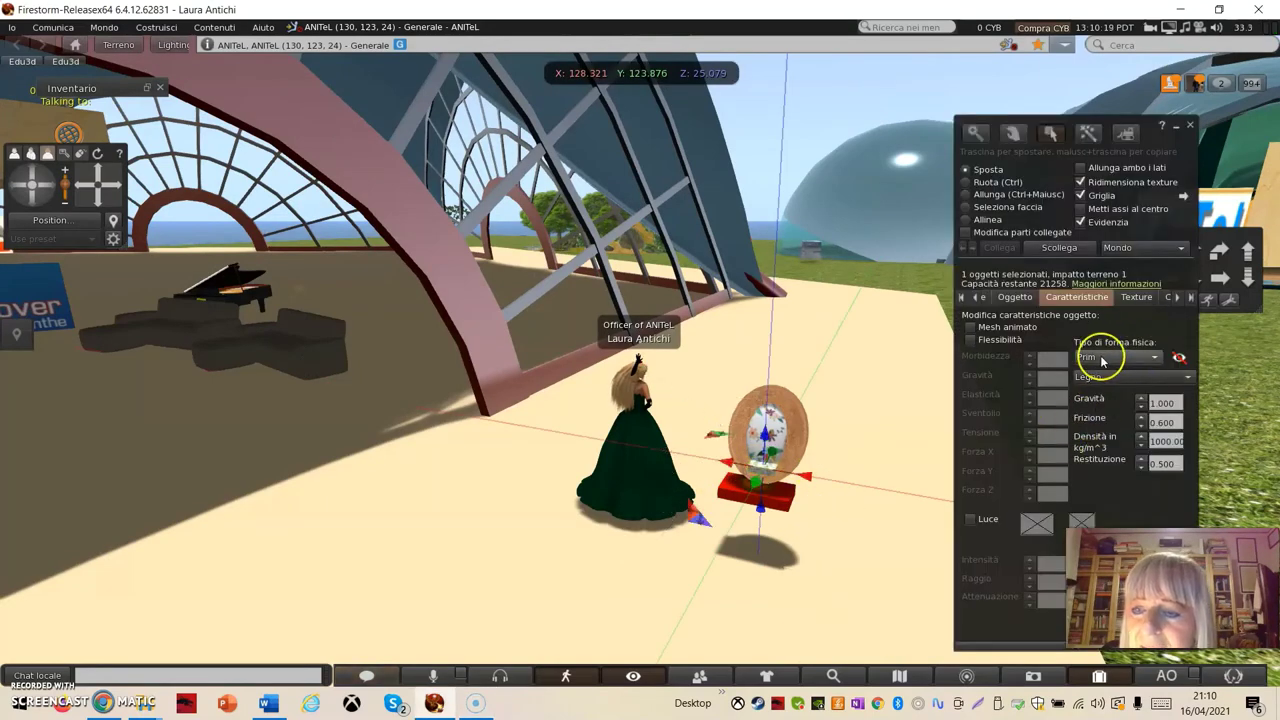
click(970, 341)
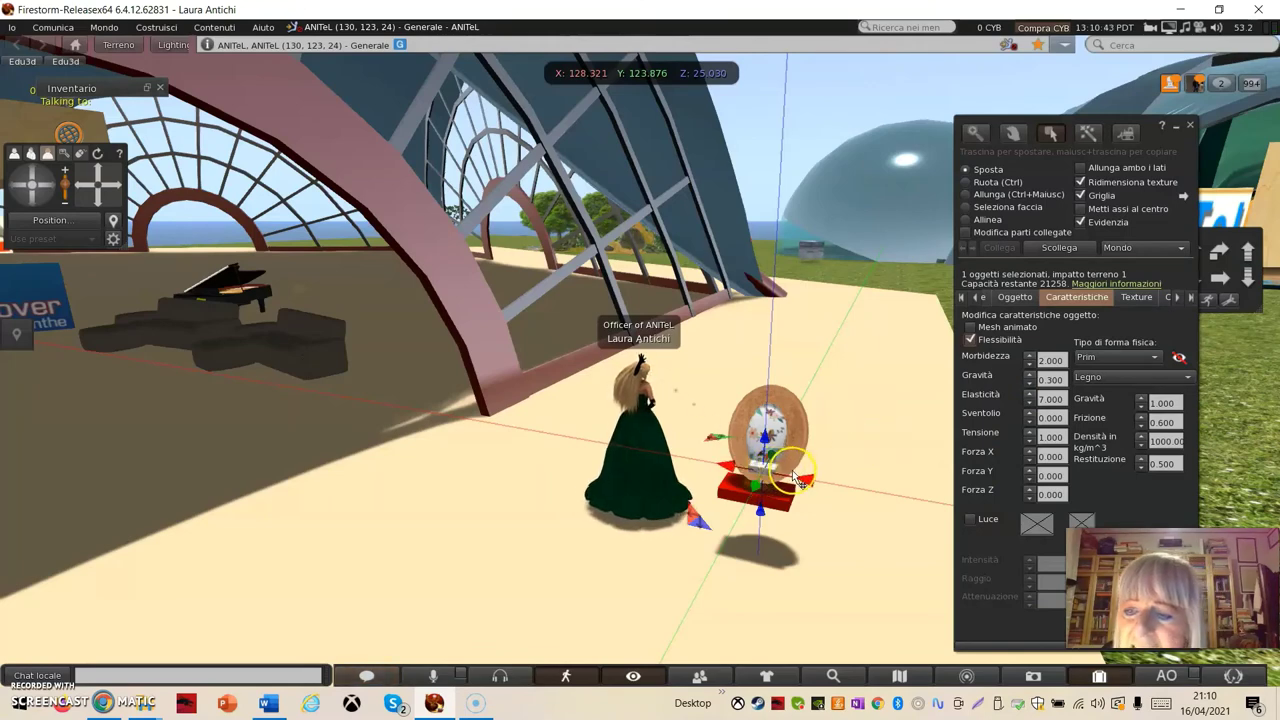
click(1187, 376)
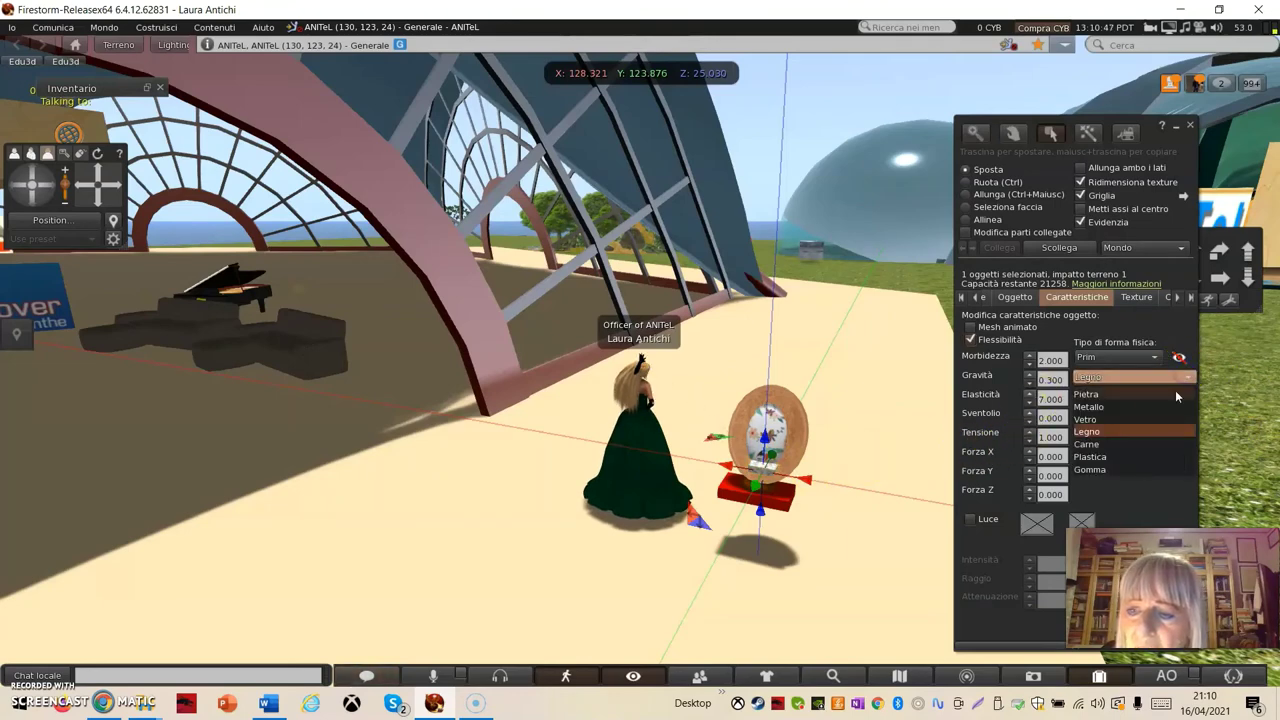
click(1090, 457)
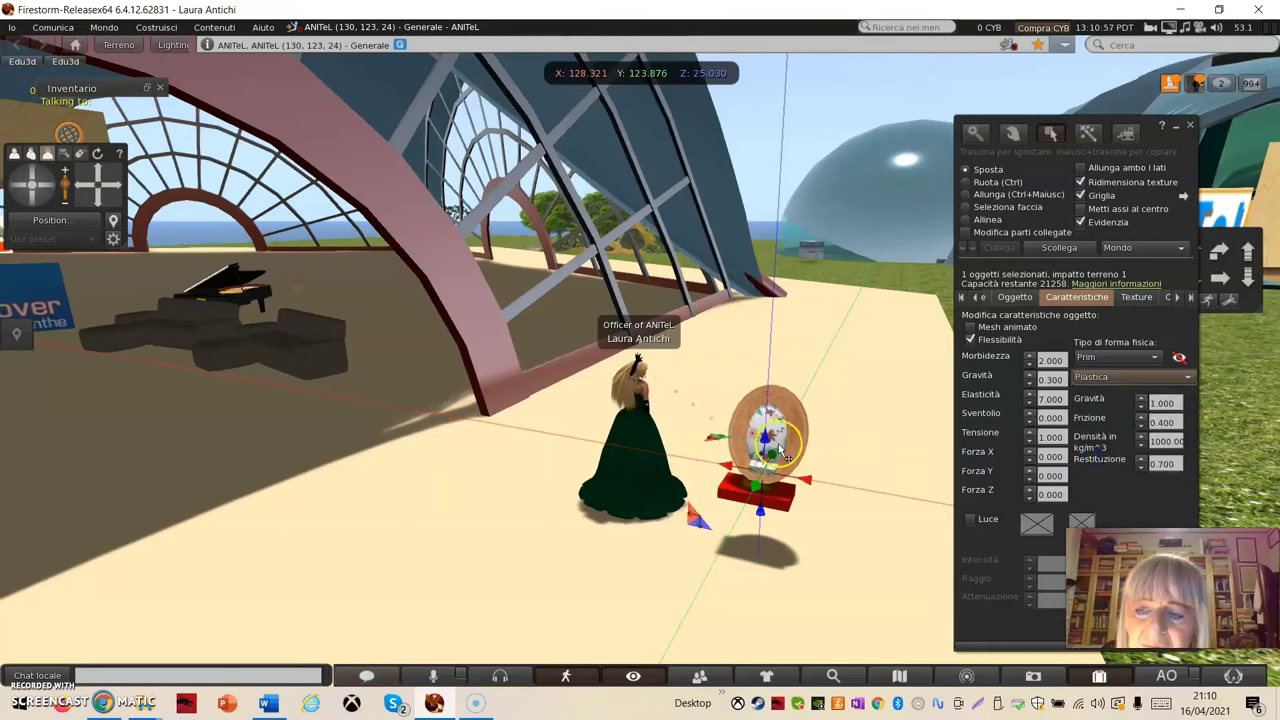
scroll(822, 425, up, 3)
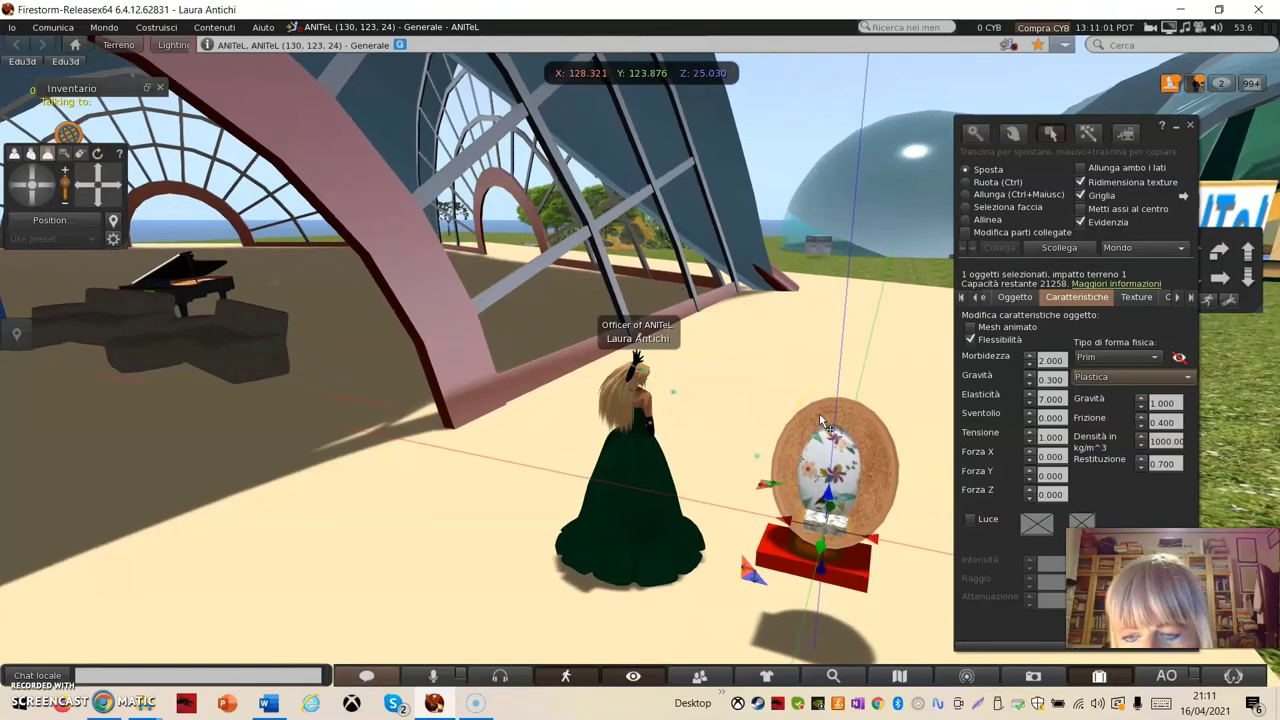
click(824, 430)
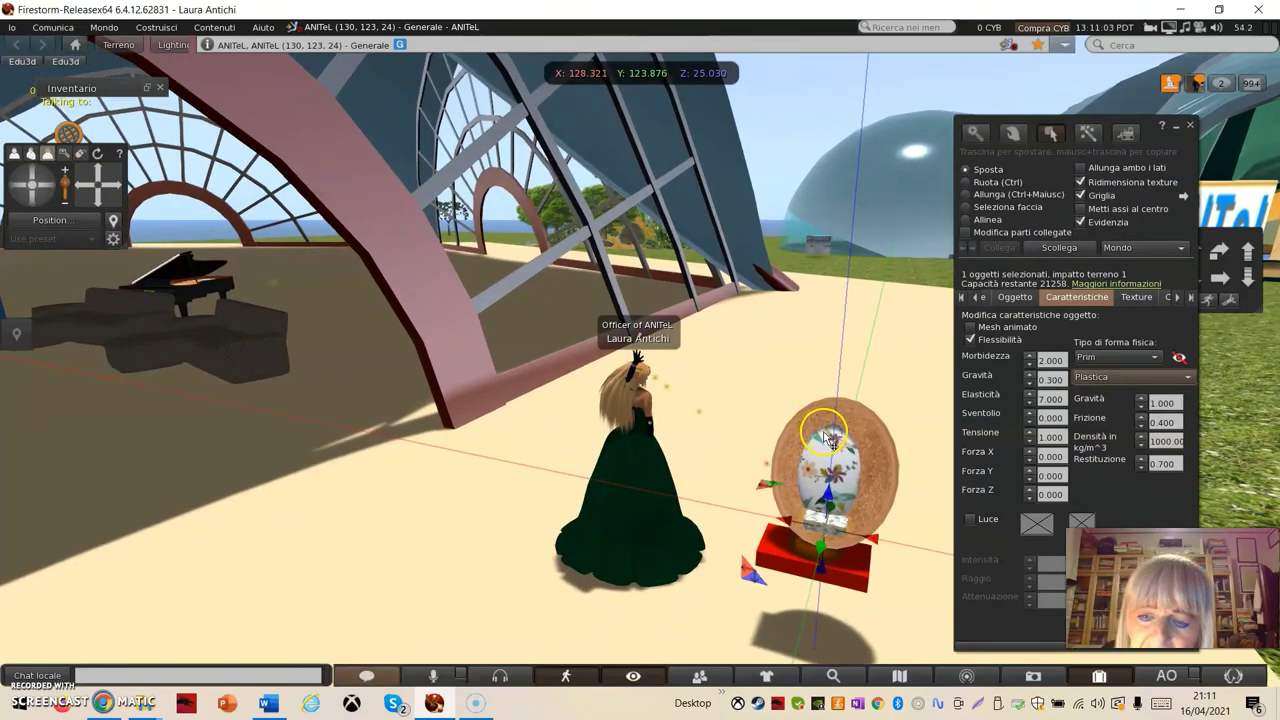
scroll(830, 437, down, 3)
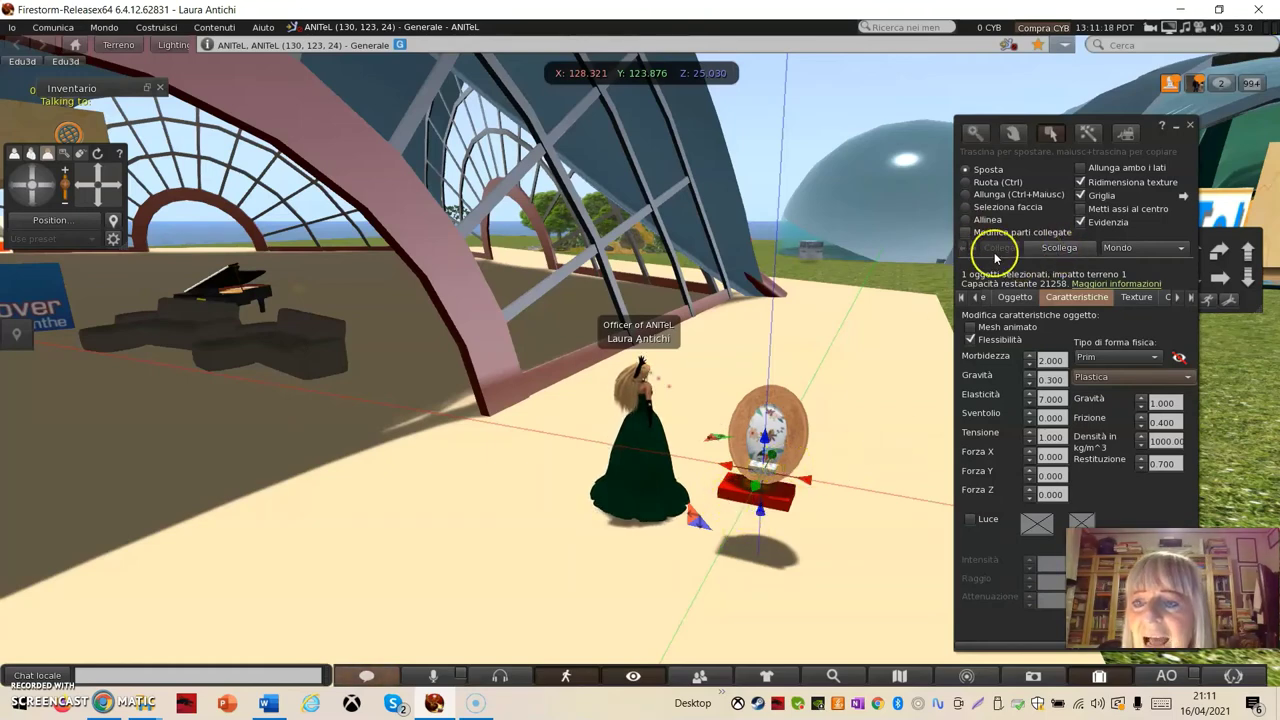
Select the red base block together with the outer shell and link them into one object
click(740, 503)
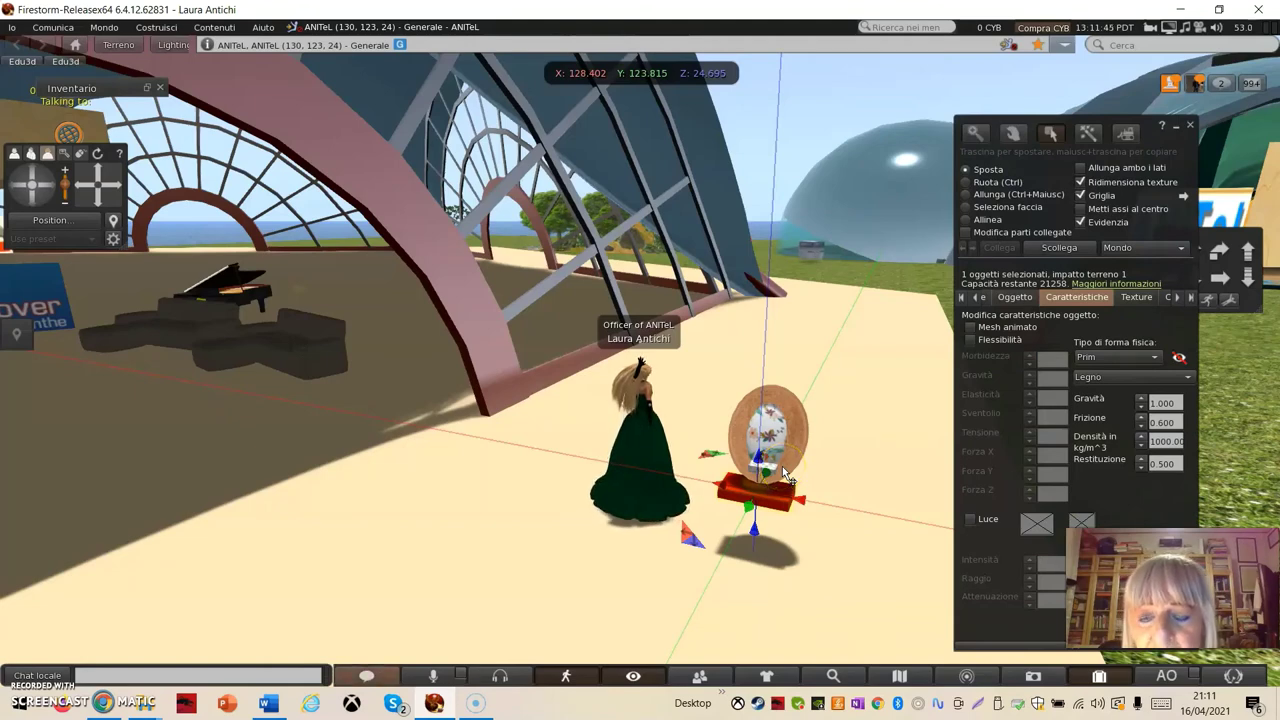
shift+click(786, 476)
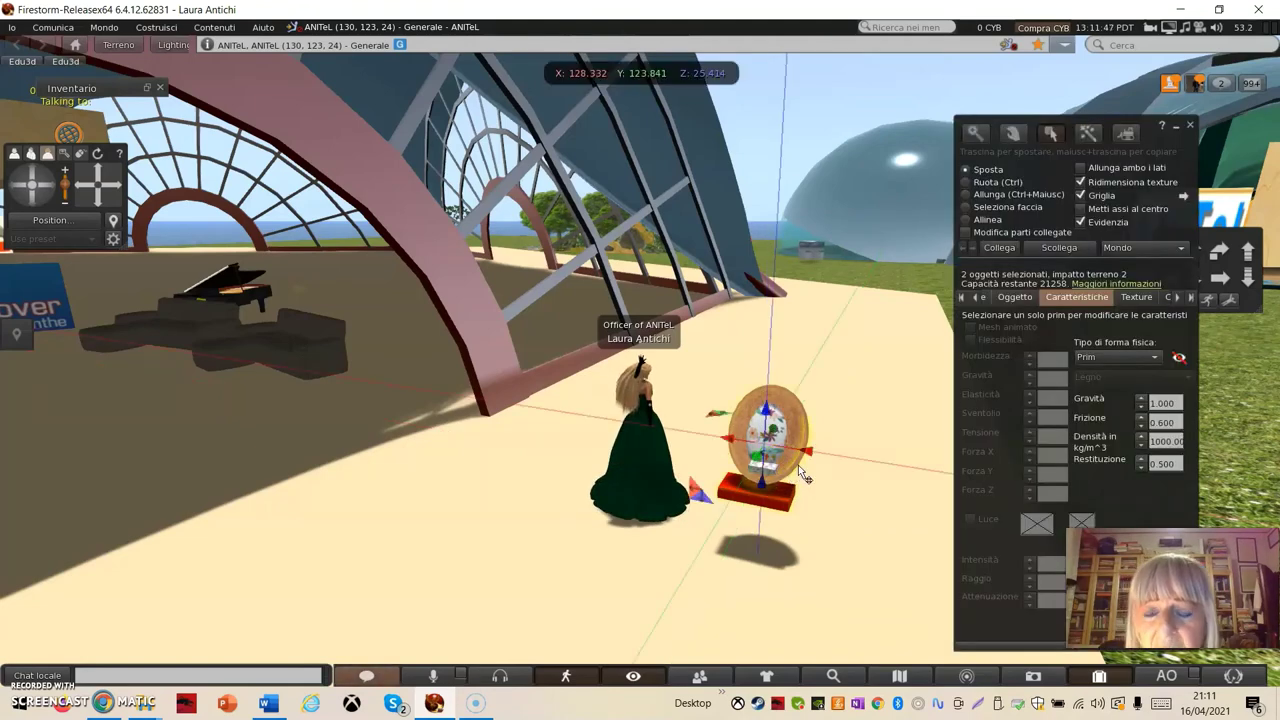
click(763, 427)
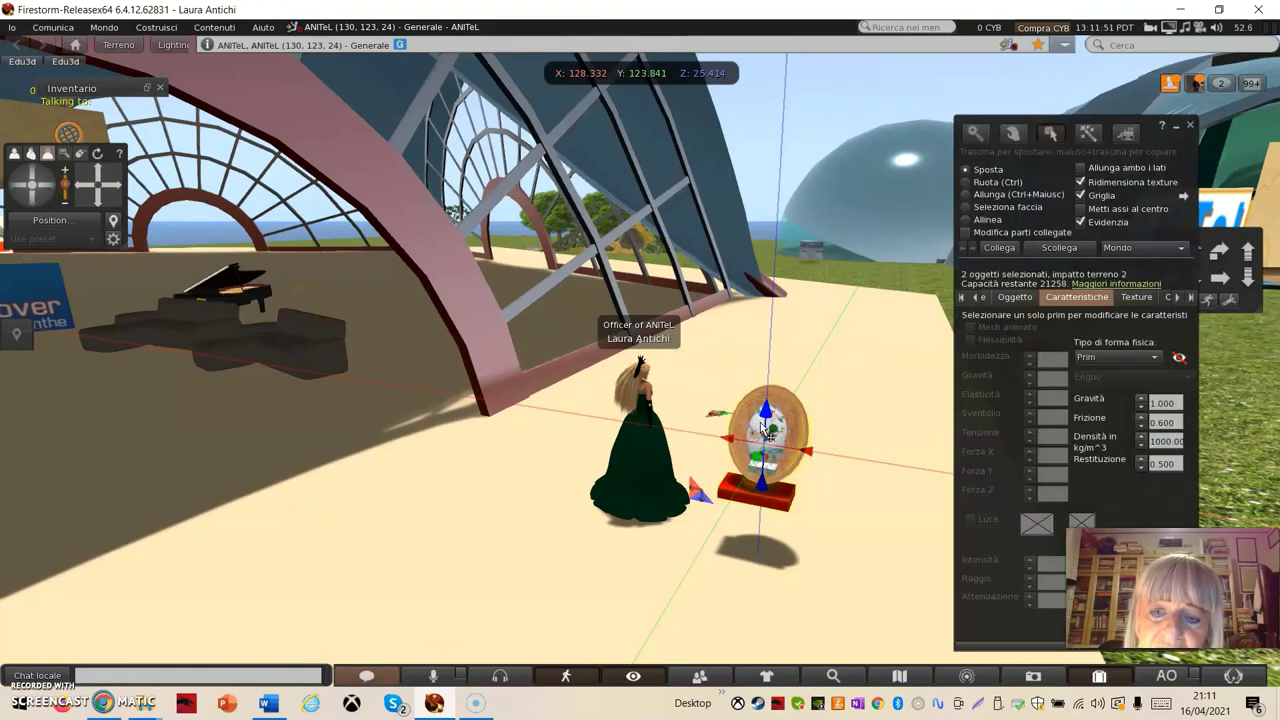
click(753, 490)
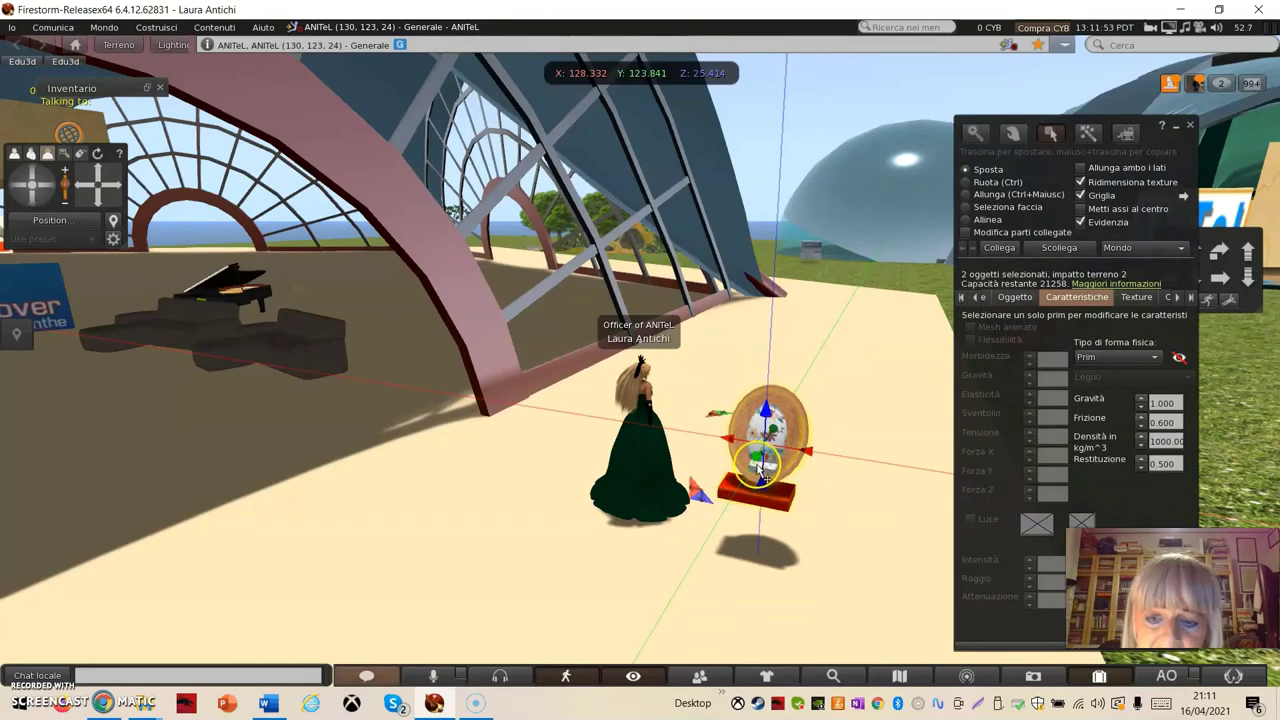
click(763, 470)
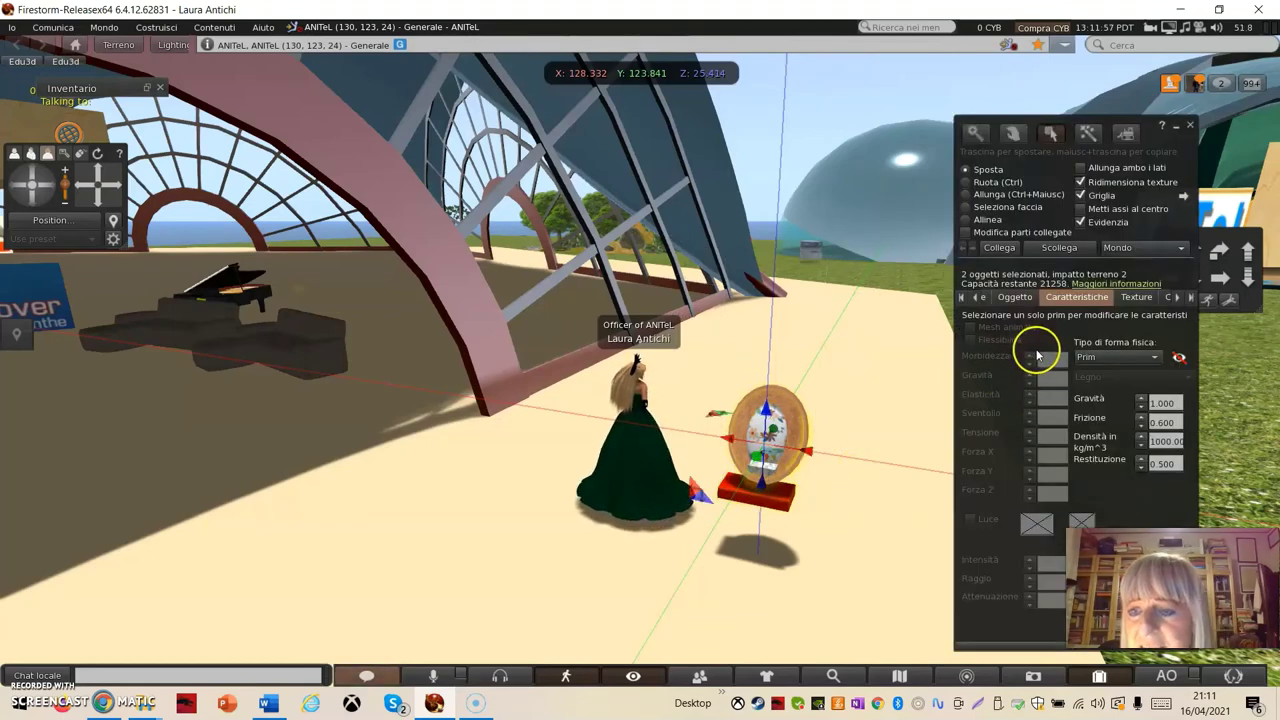
click(998, 250)
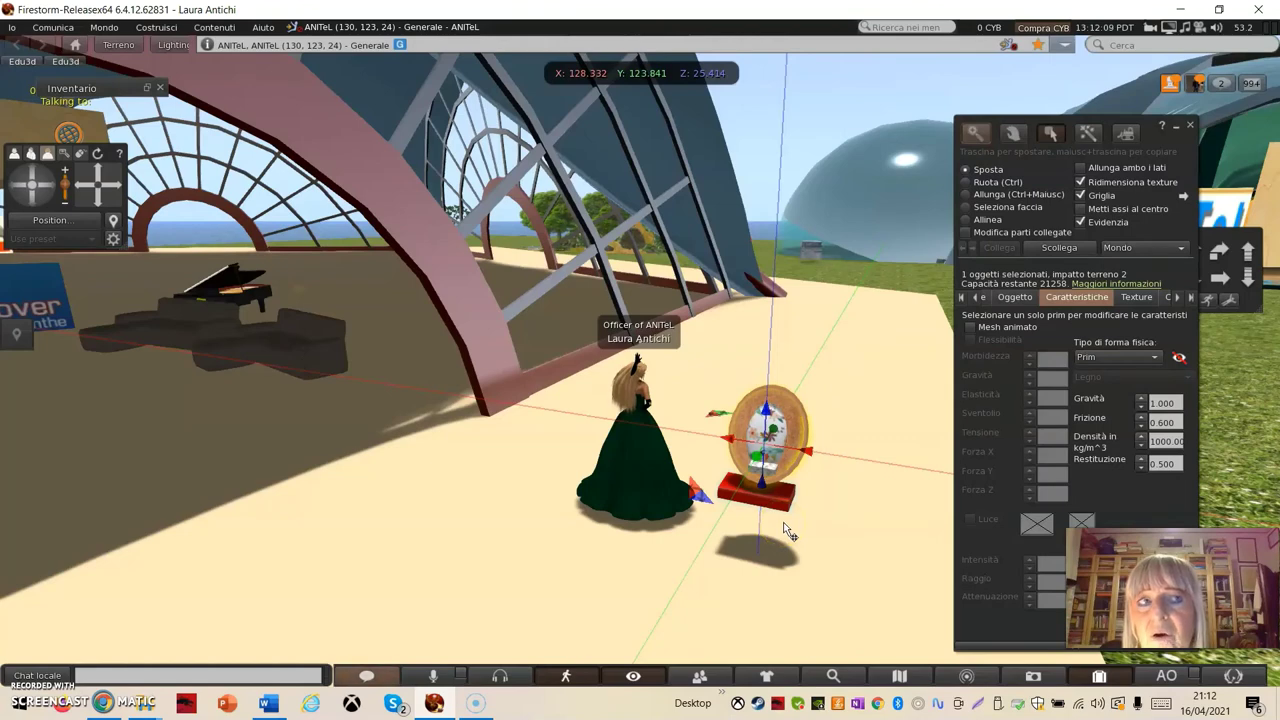
click(728, 545)
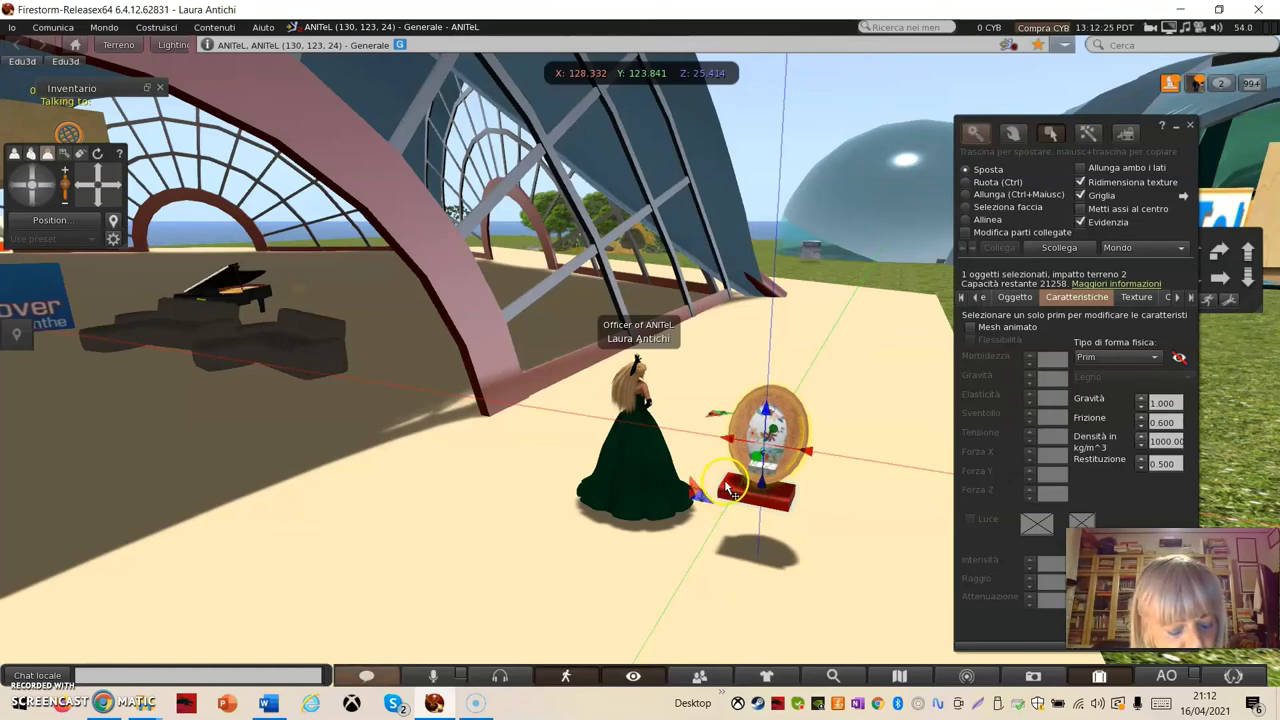
Open the linked chair for editing and lower it towards the ground to about Z 25.145
key(alt)
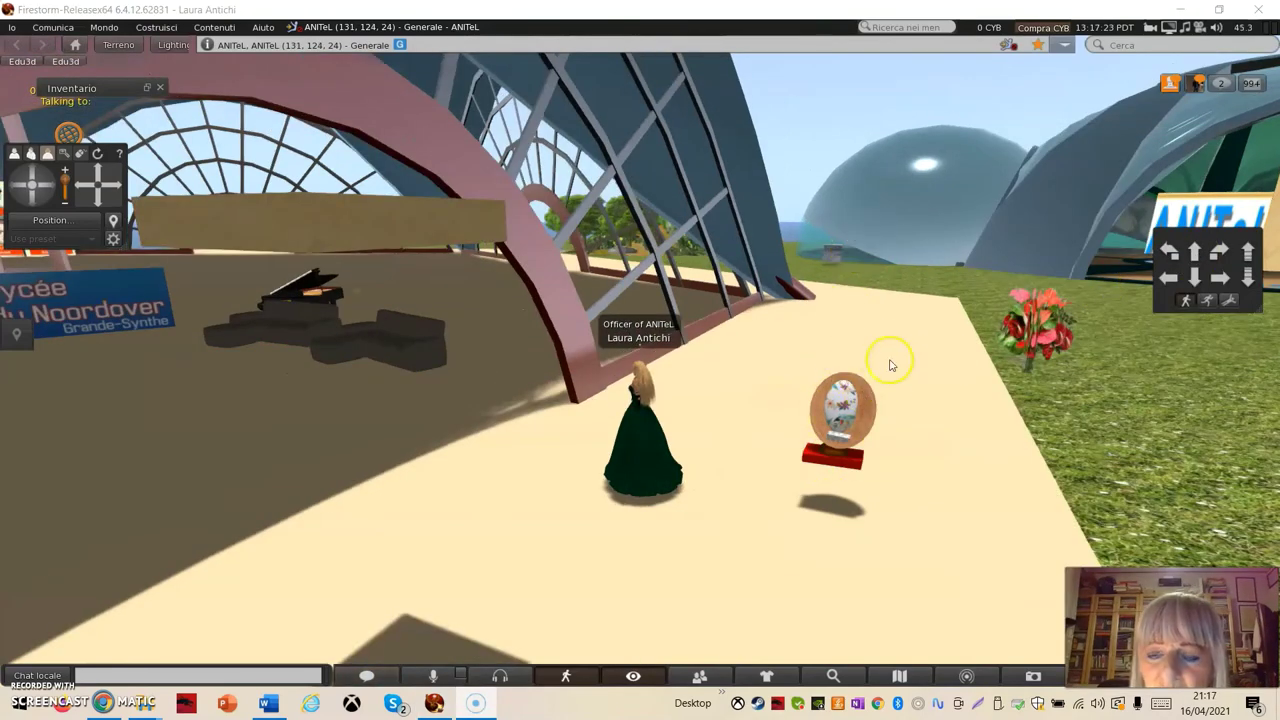
scroll(900, 381, up, 2)
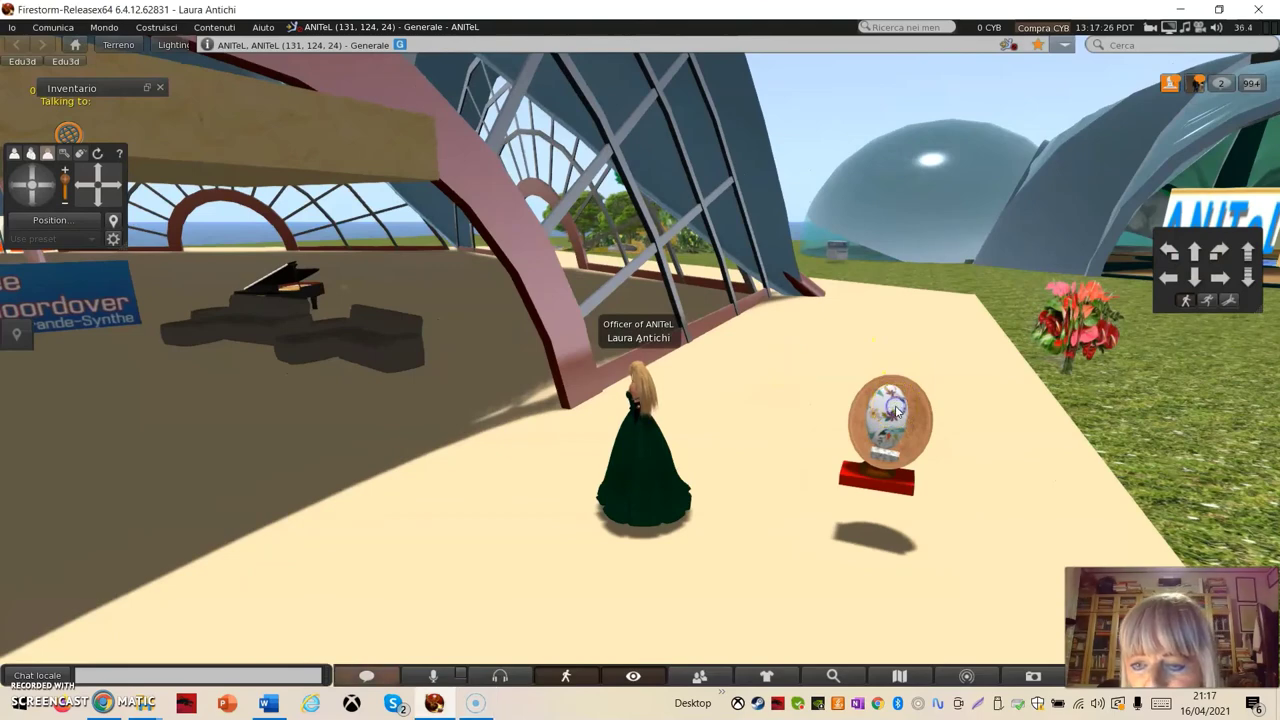
right_click(894, 408)
click(920, 443)
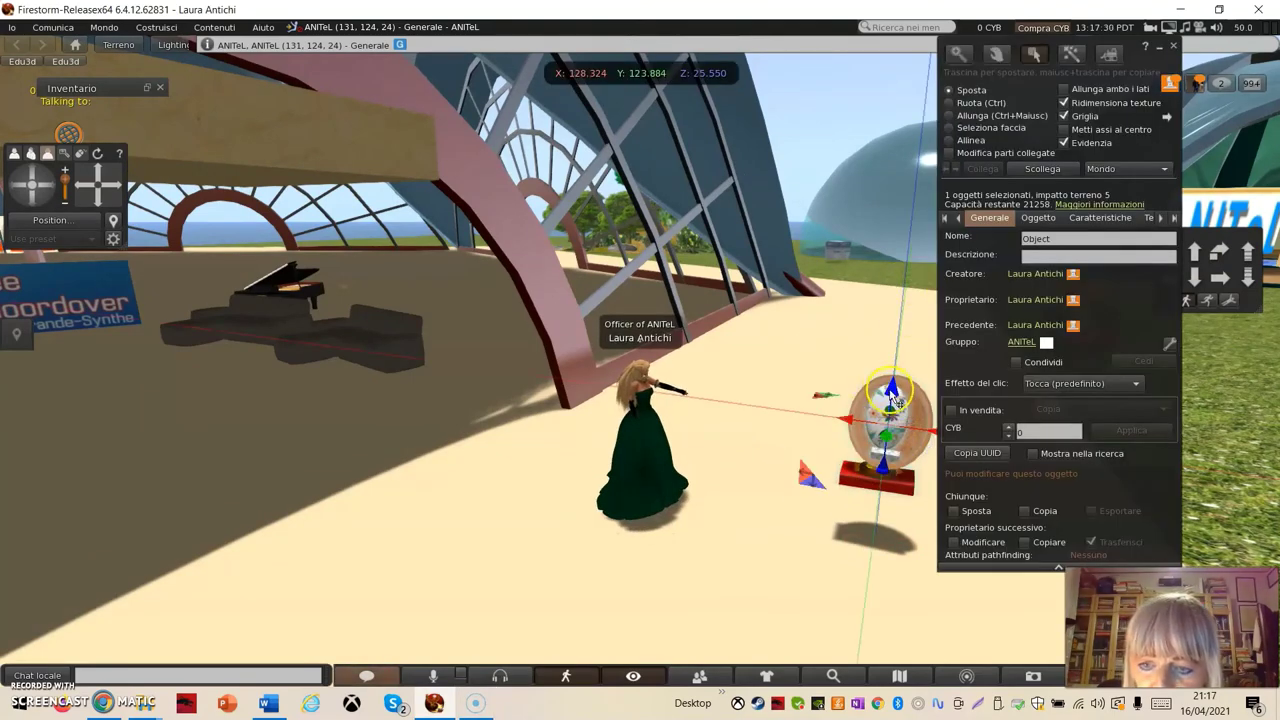
drag(894, 398, 891, 430)
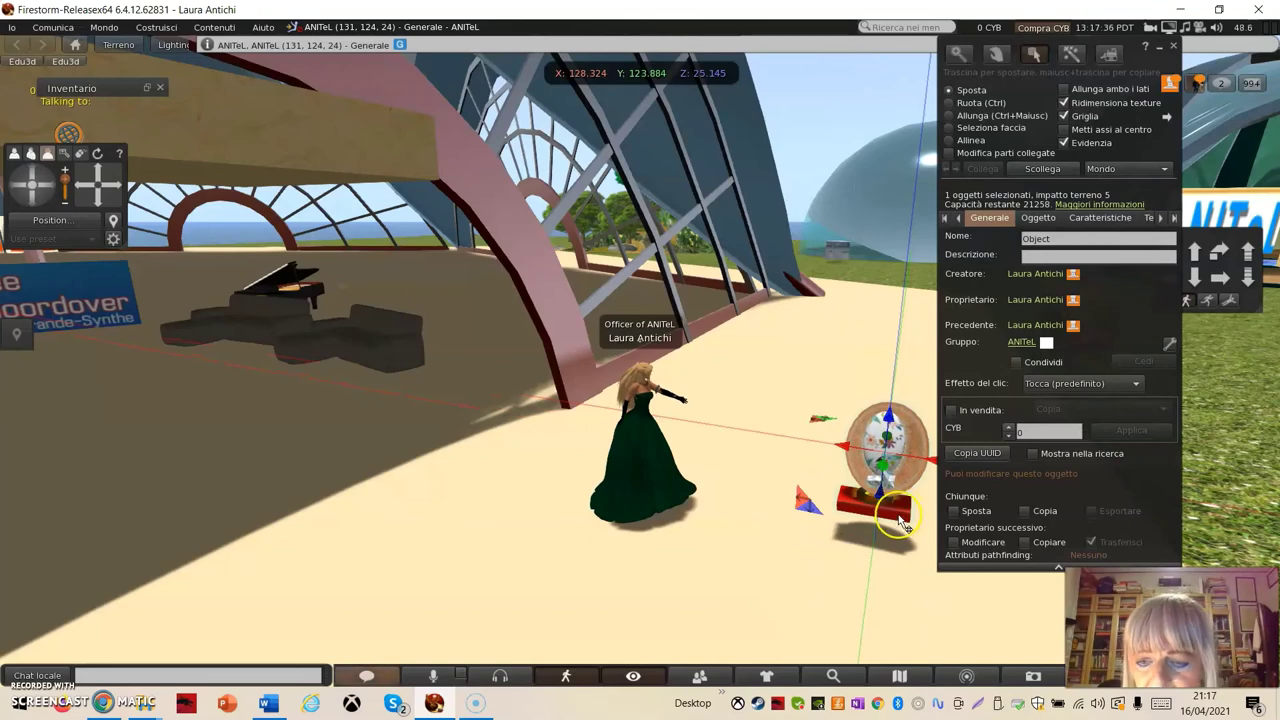
click(903, 523)
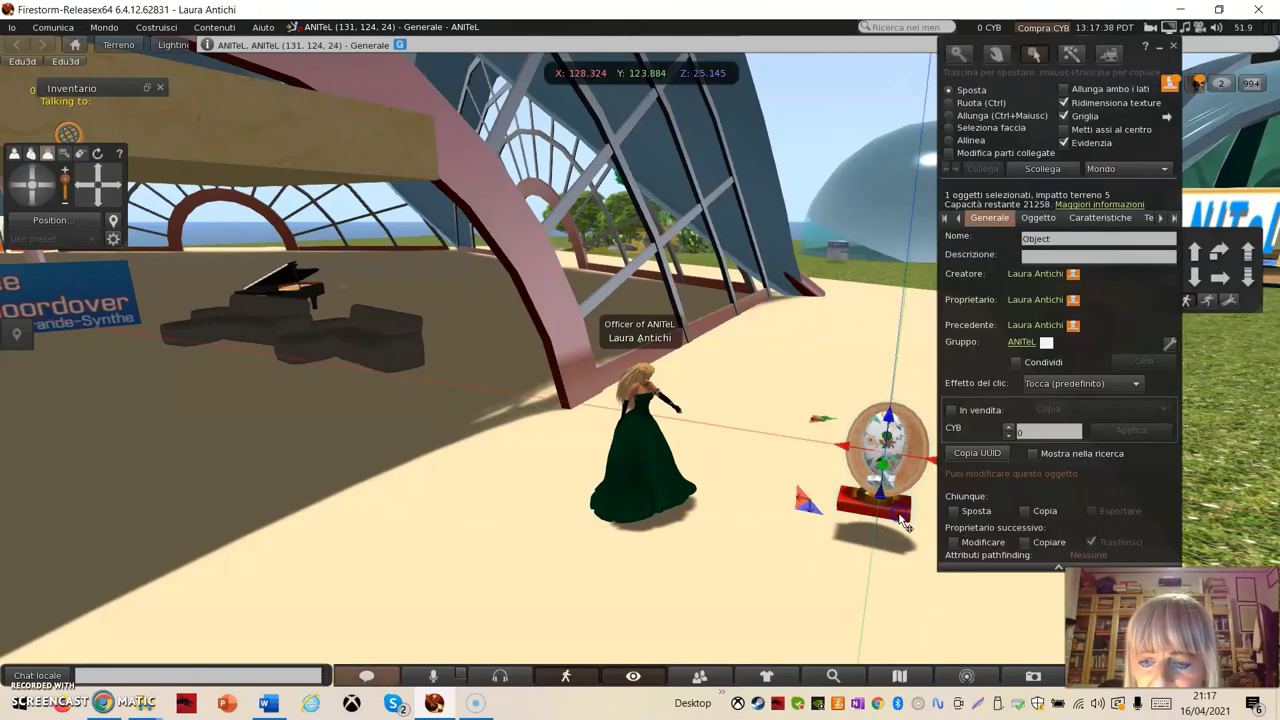
Enable Modifica parti collegate on the linked chair, select only its red base block and rotate it slightly to level it
click(868, 512)
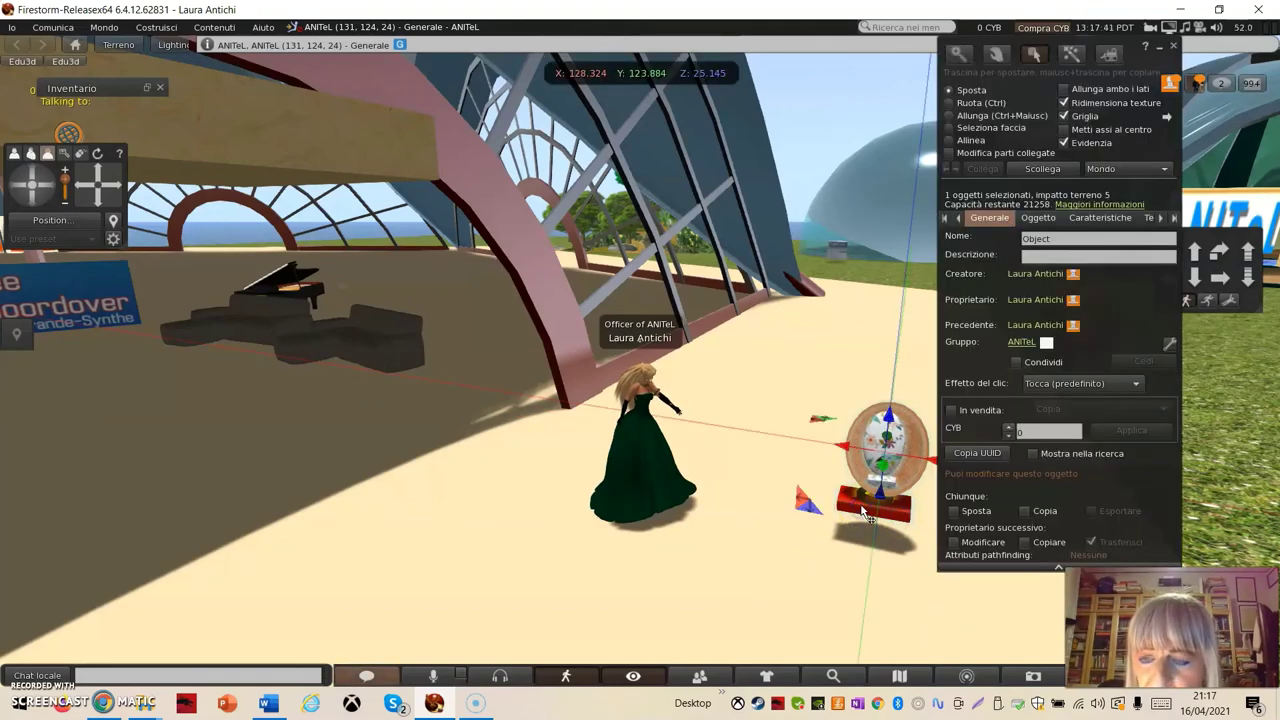
click(868, 512)
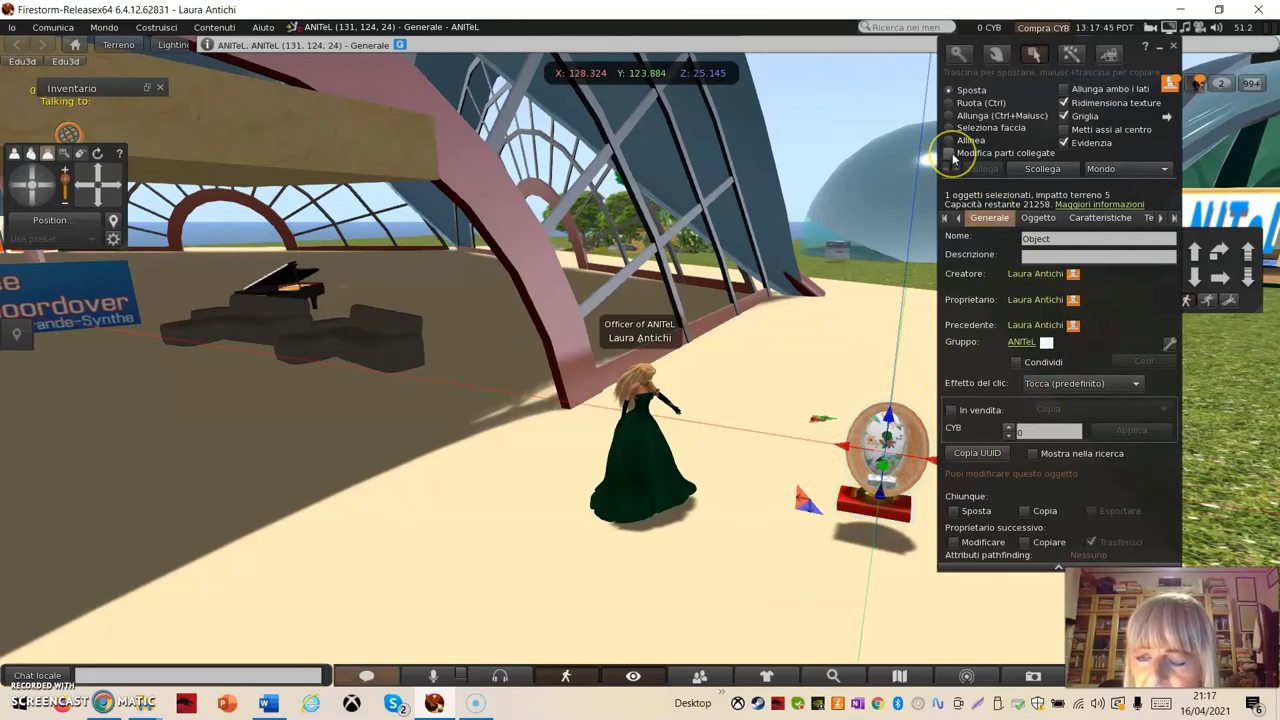
click(950, 153)
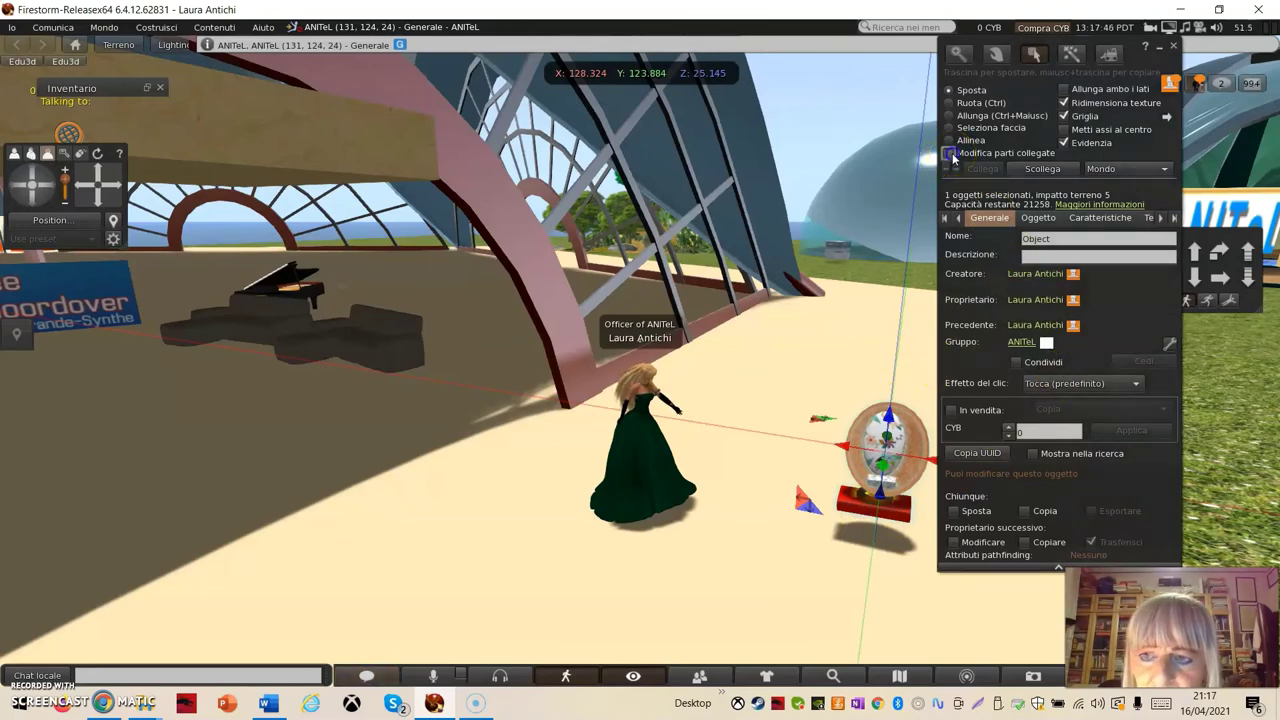
click(888, 509)
click(888, 509)
click(893, 513)
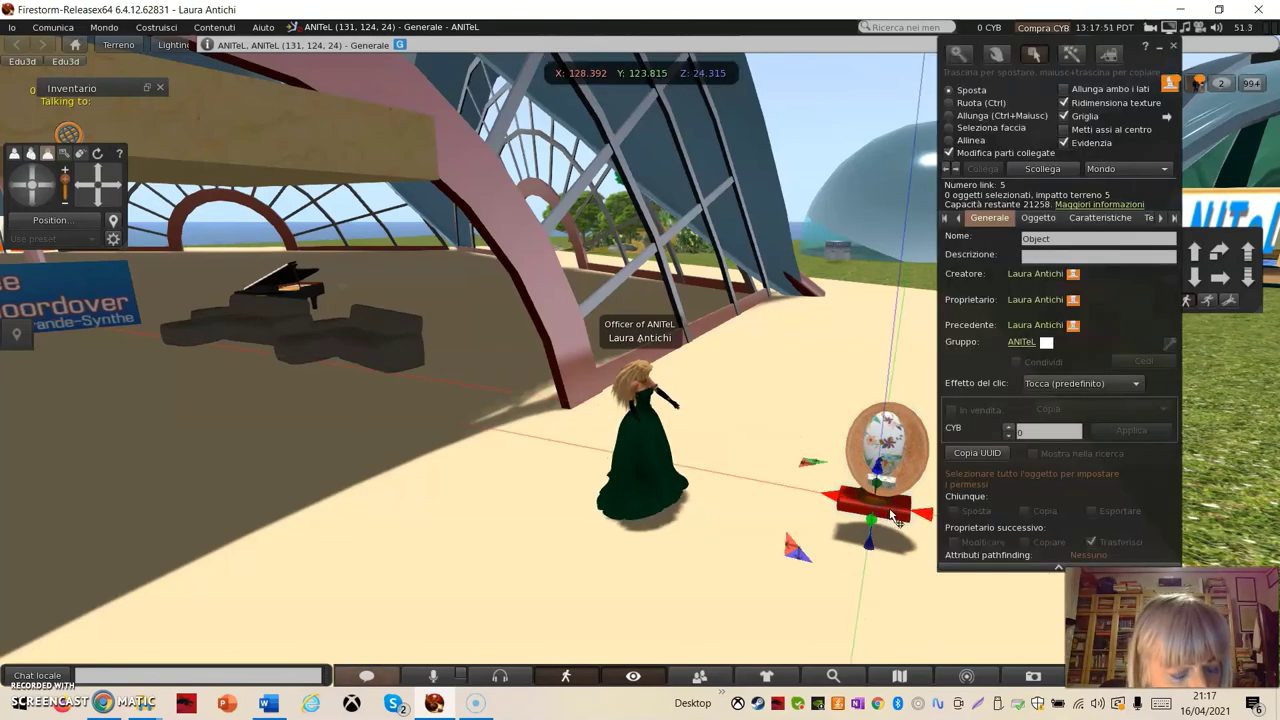
key(ctrl)
key(ctrl)
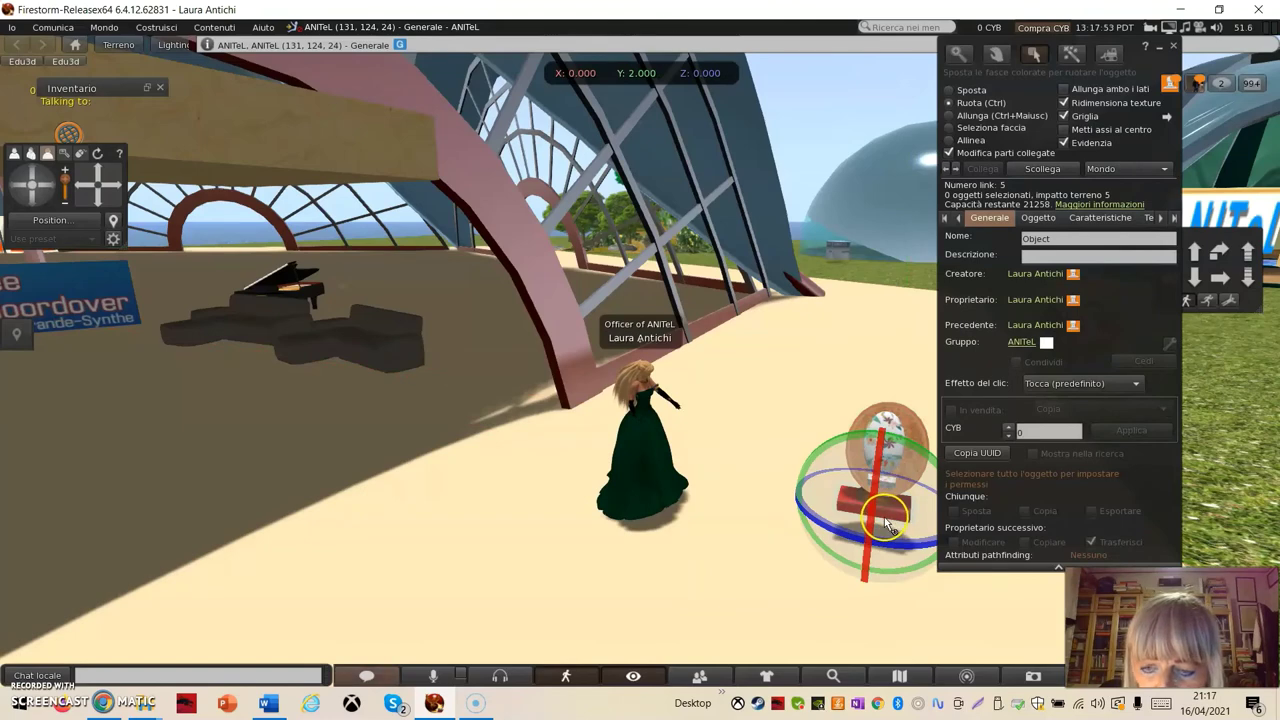
mouse_move(885, 525)
mouse_down()
mouse_move(913, 527)
mouse_move(873, 523)
mouse_move(875, 500)
mouse_move(875, 522)
mouse_up()
click(872, 497)
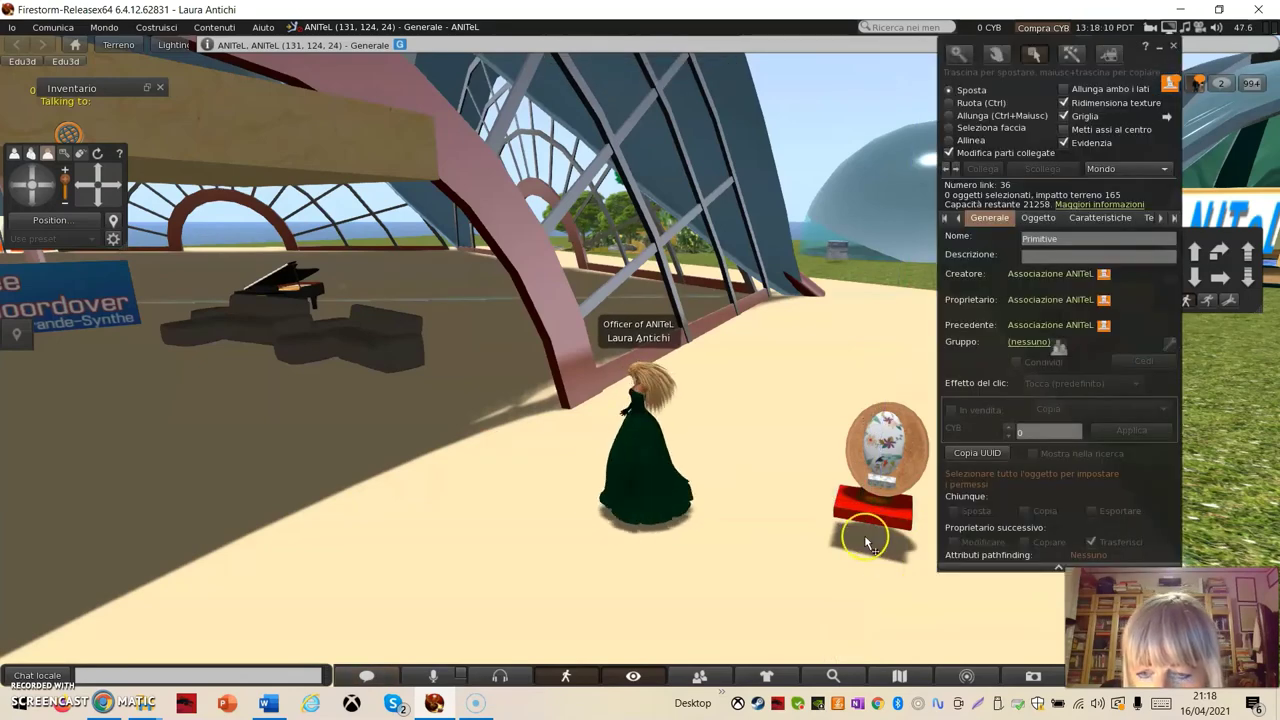
Select the red base block again and stretch it slightly longer with Allunga
click(872, 533)
ctrl+drag(872, 533, 895, 519)
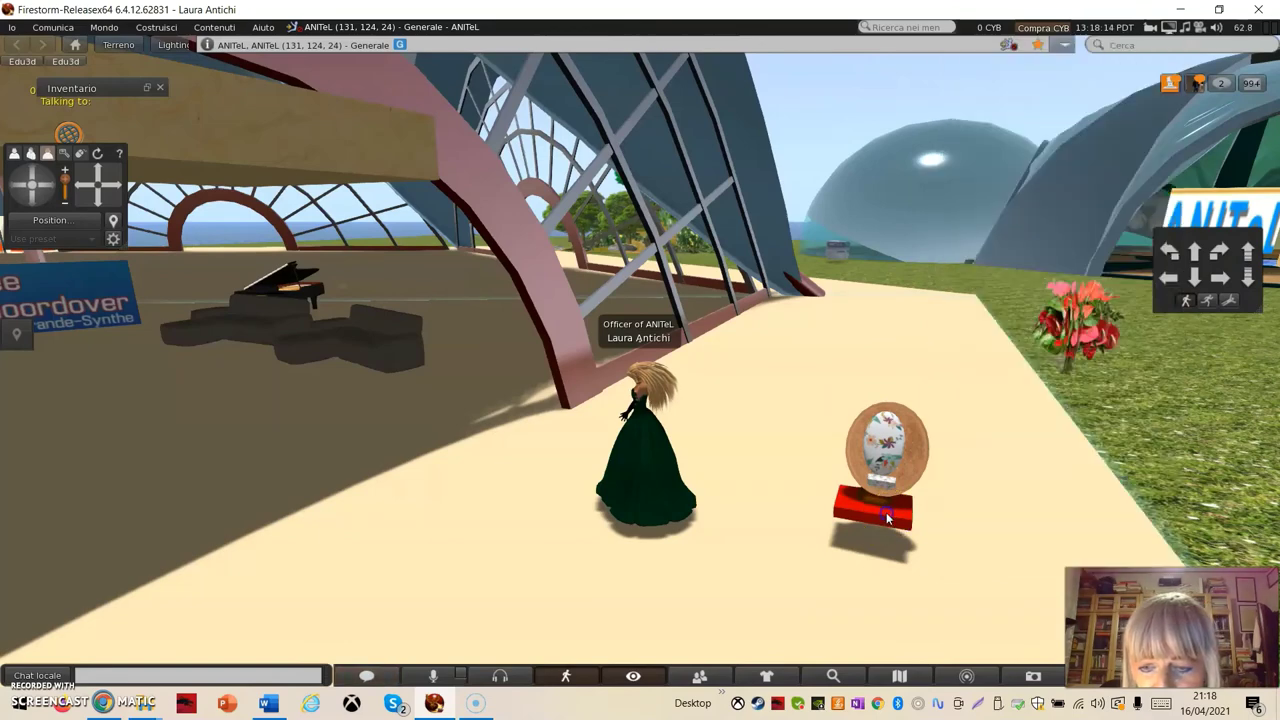
click(886, 512)
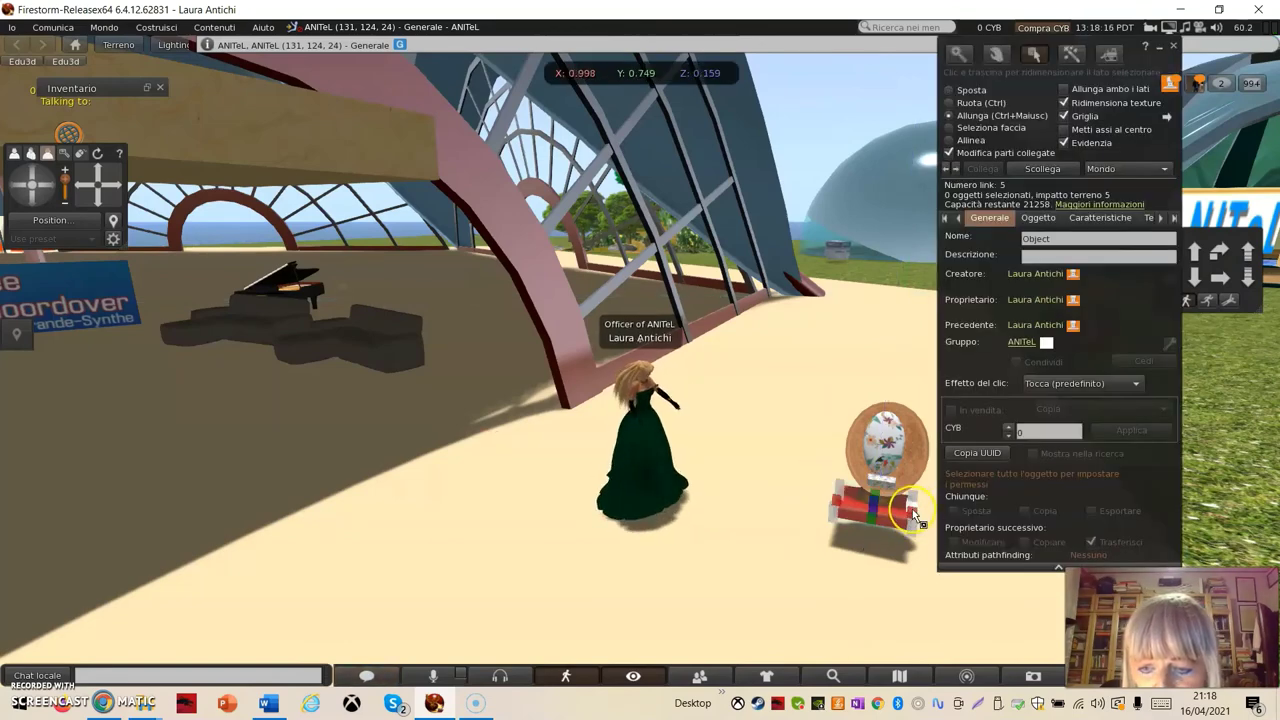
ctrl+shift+drag(899, 517, 910, 514)
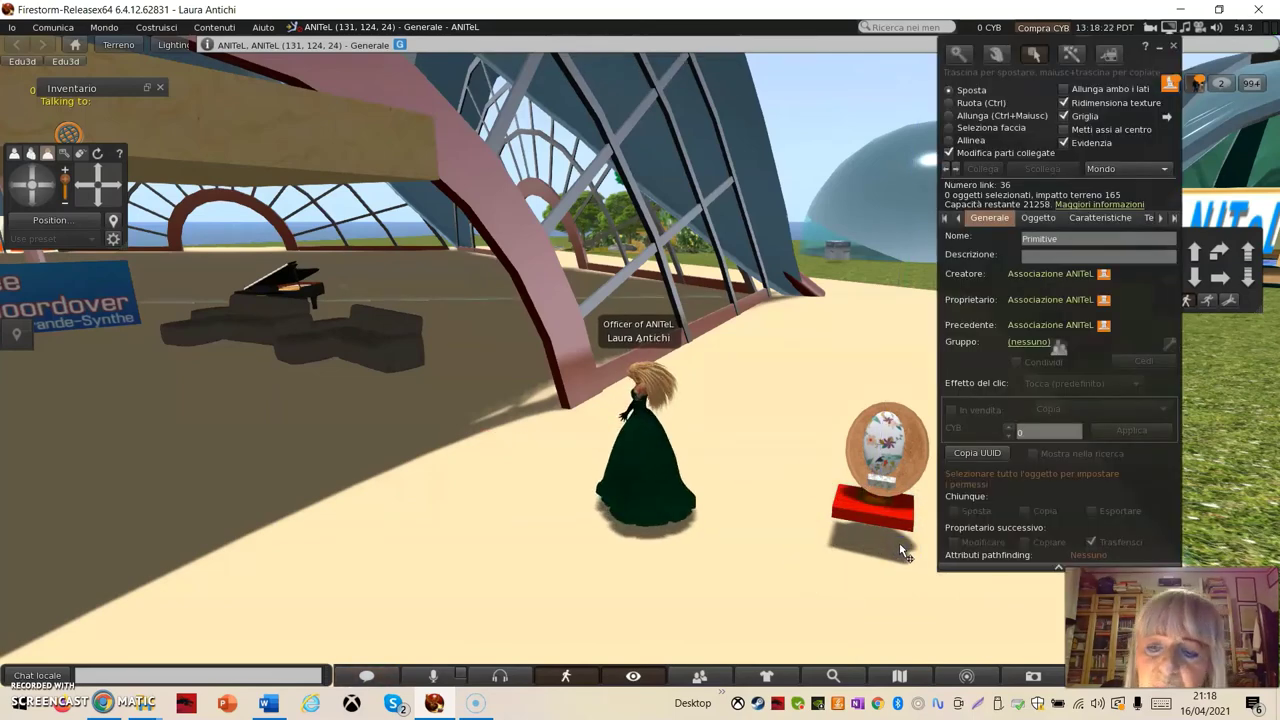
Turn off editing of linked parts, select the whole chair and name it "seggiolino conferenza"
click(949, 153)
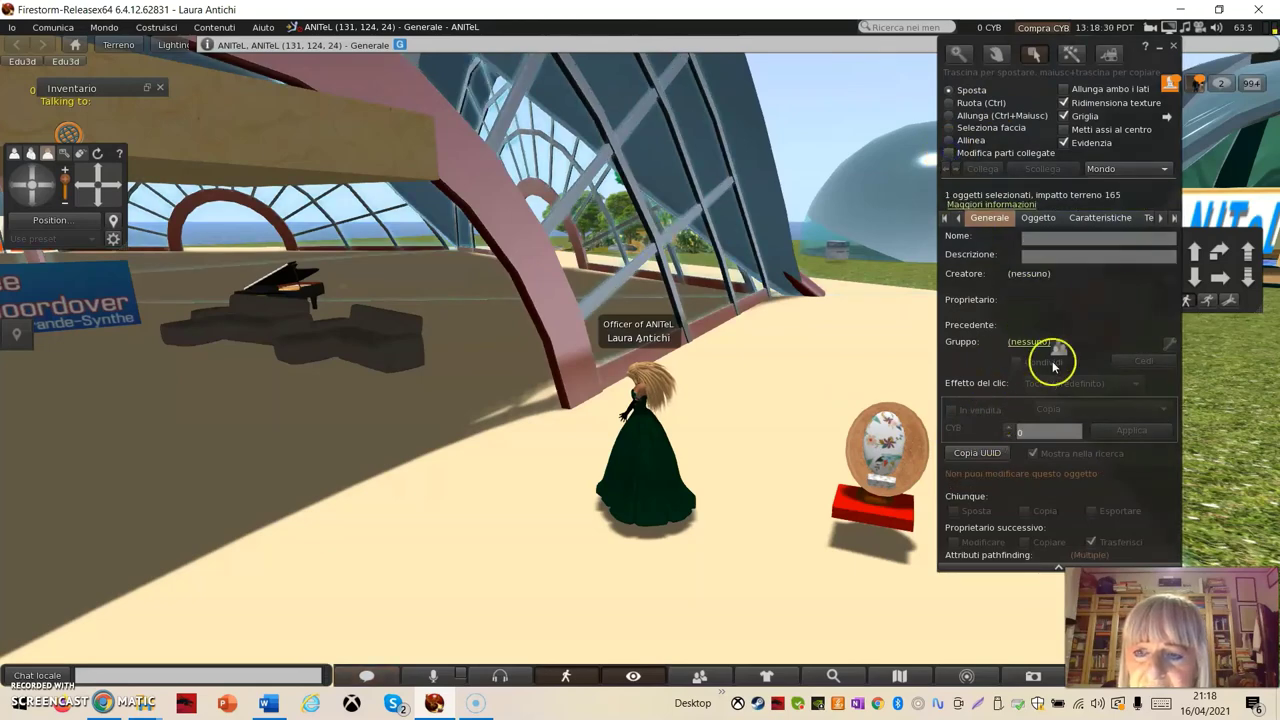
click(955, 222)
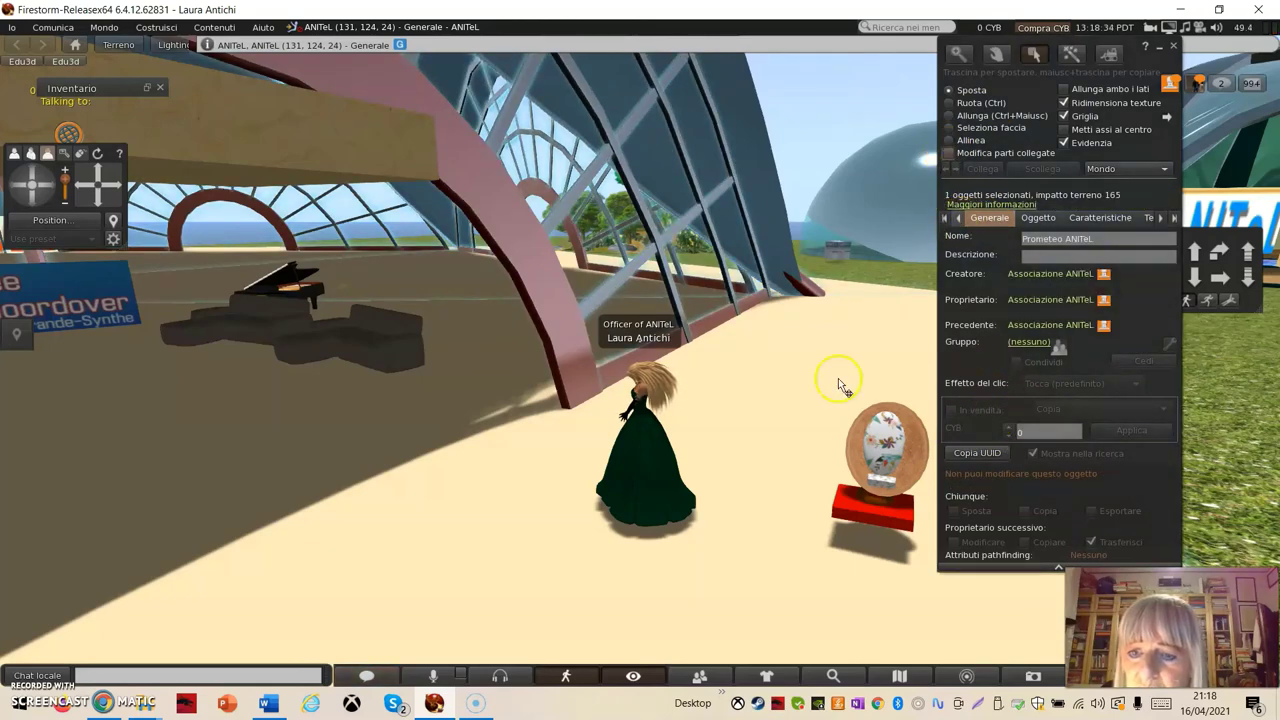
click(875, 430)
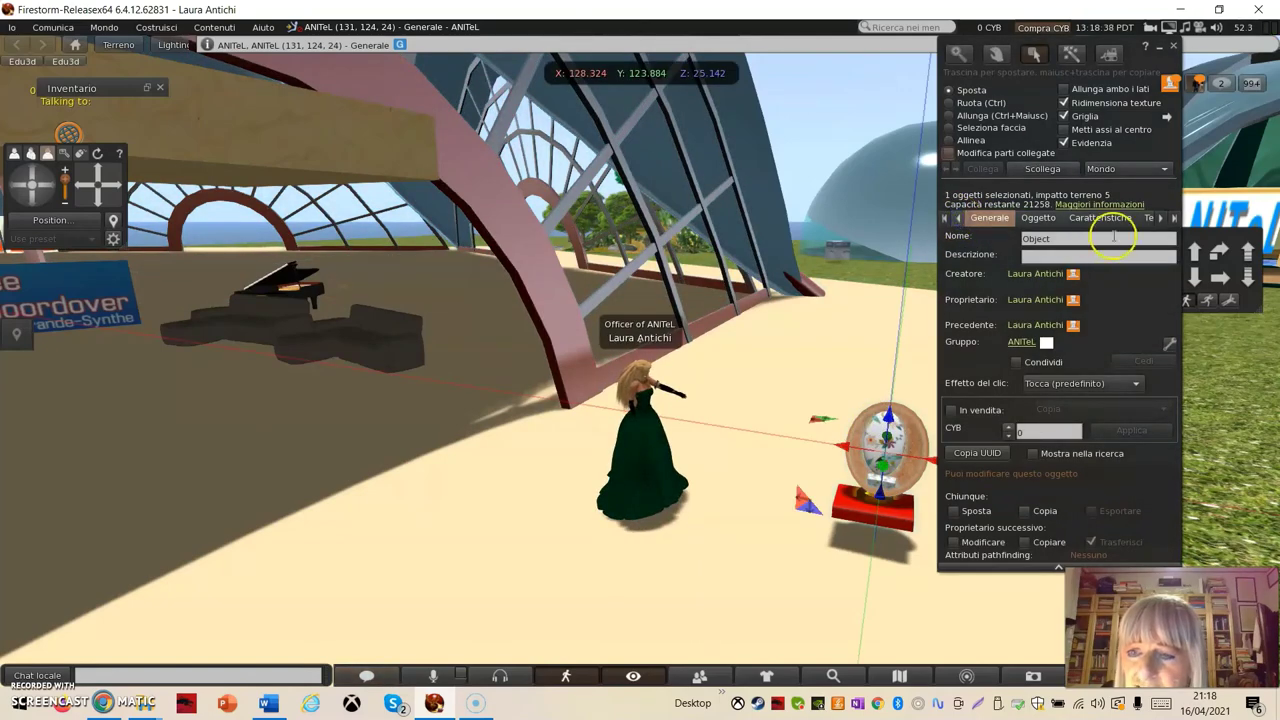
click(1055, 238)
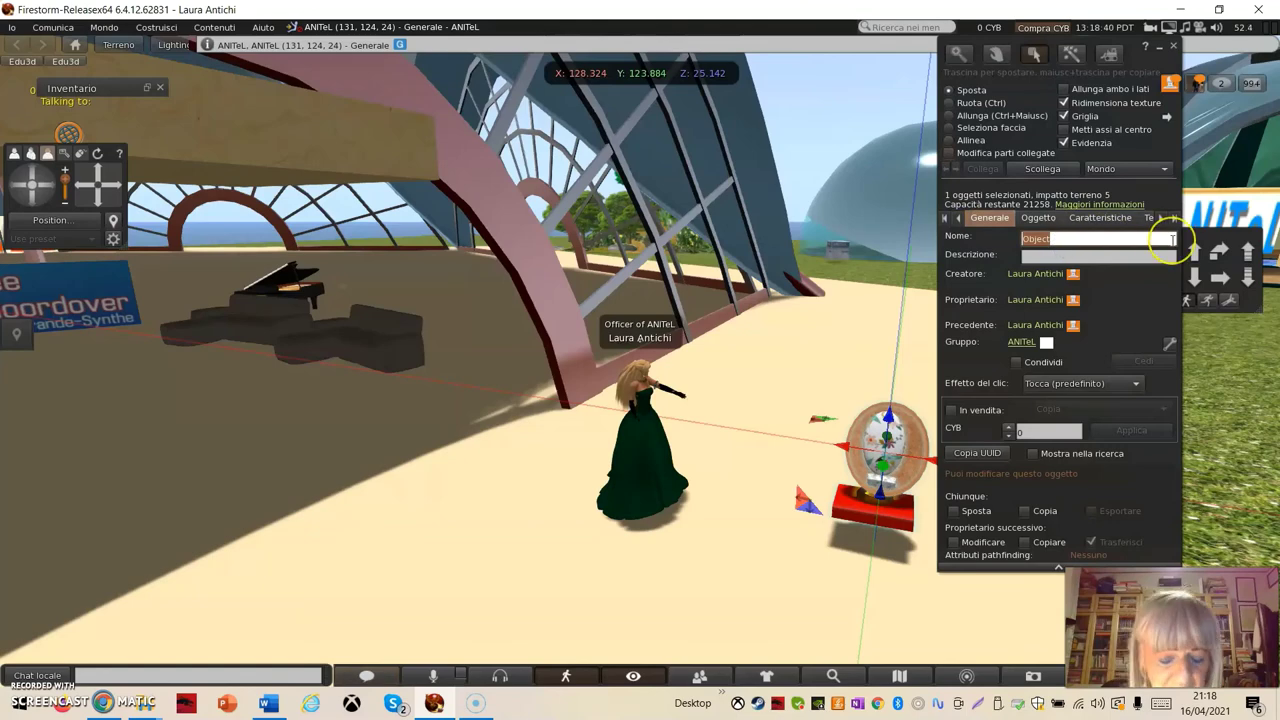
text(seggiolino conferenza)
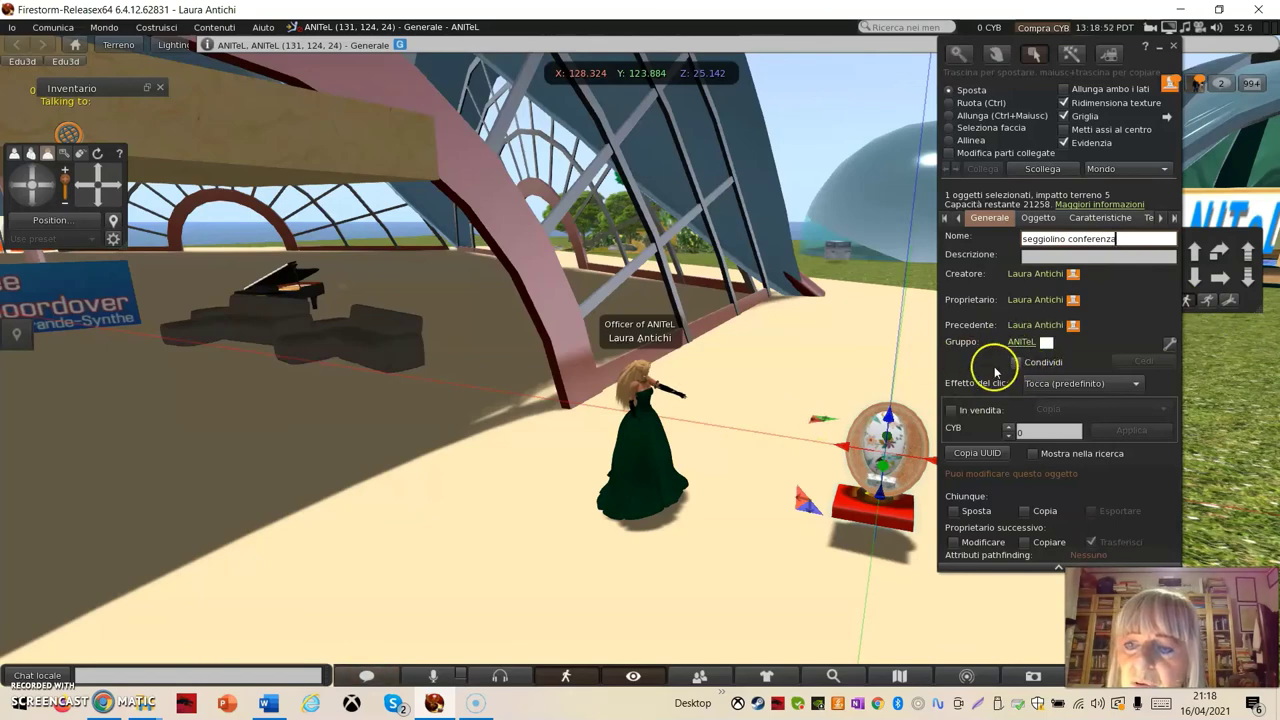
Share the chair with the group, let anyone copy it, and allow the next owner to modify and copy it
click(1015, 363)
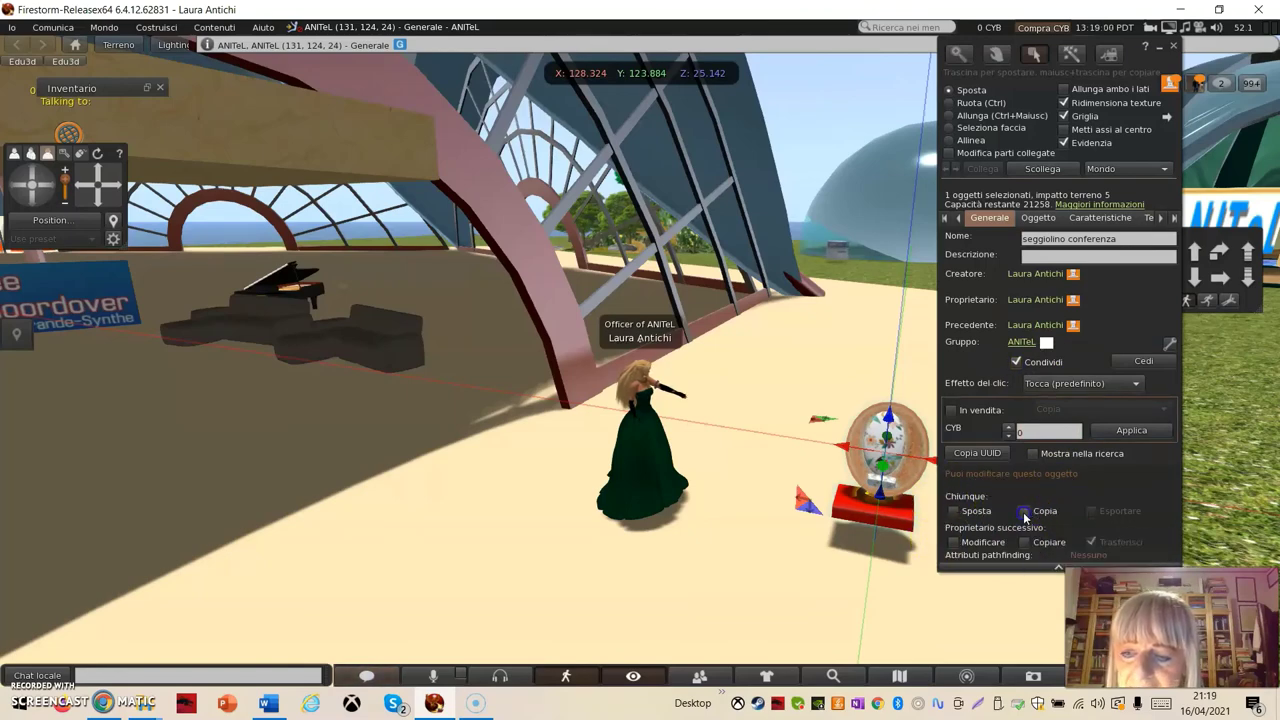
click(953, 542)
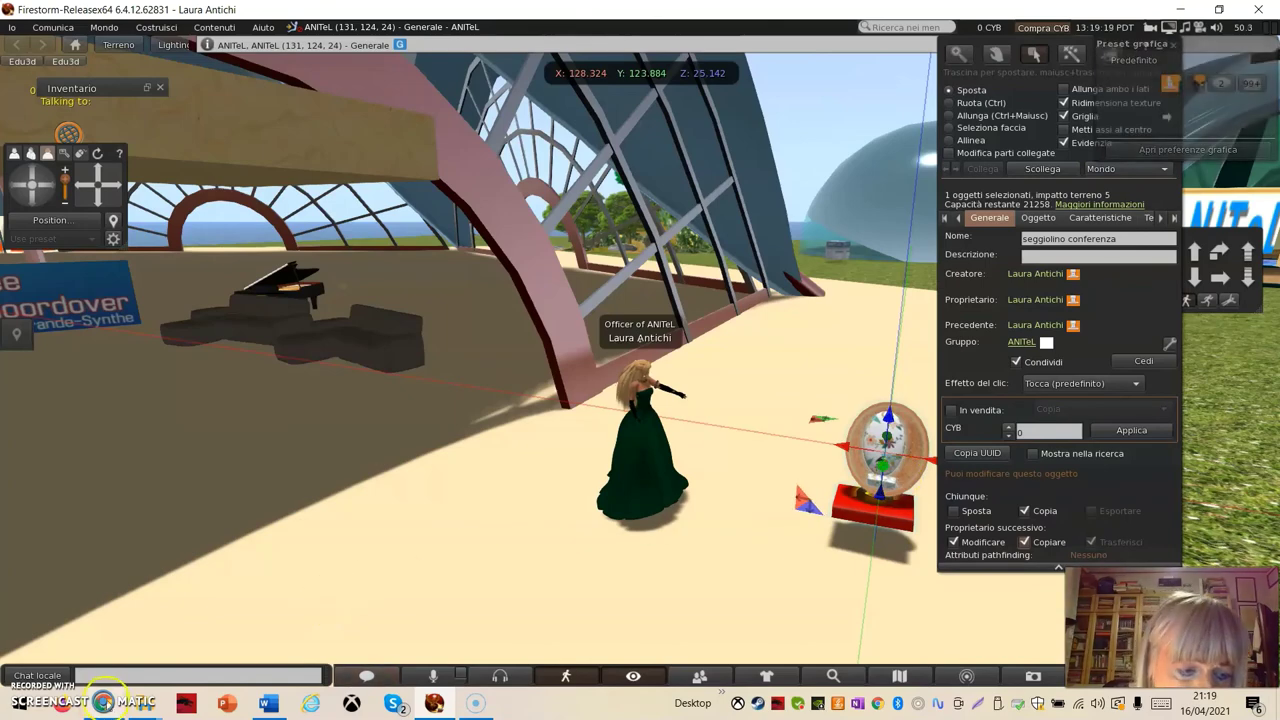
Examine the outer shell as an individual linked part, checking its general, contents and texture settings
click(917, 436)
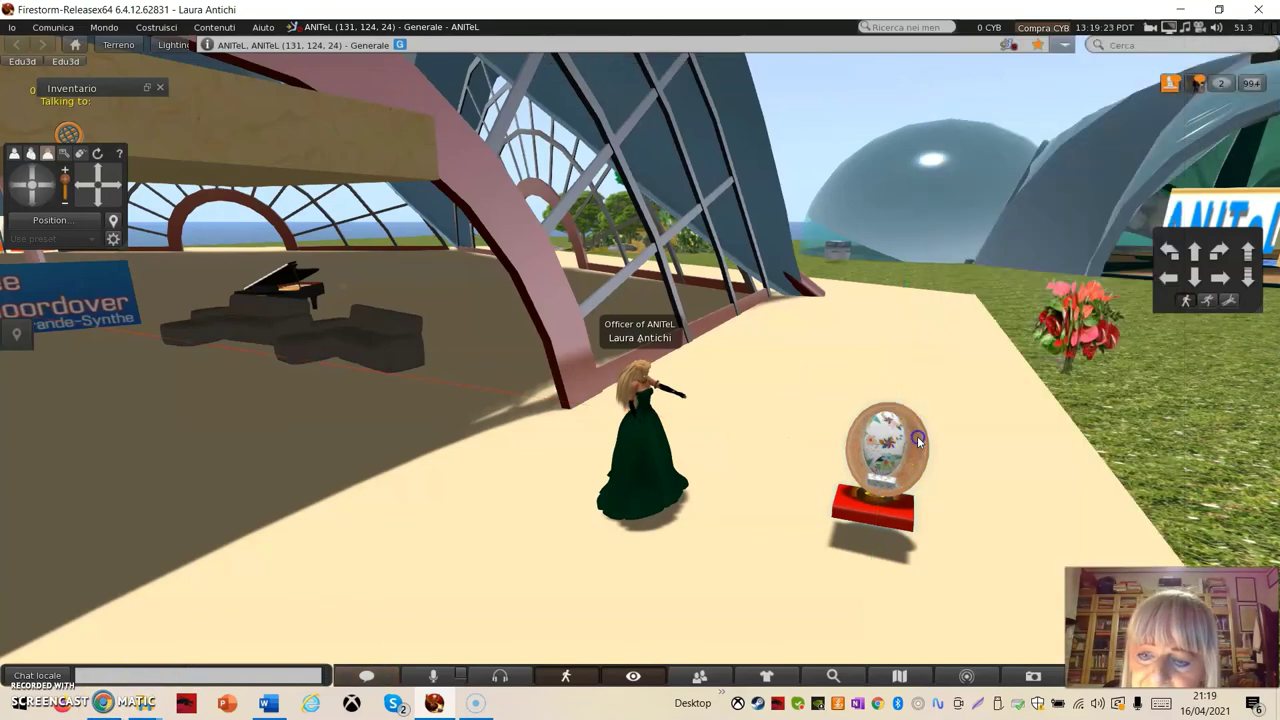
click(917, 436)
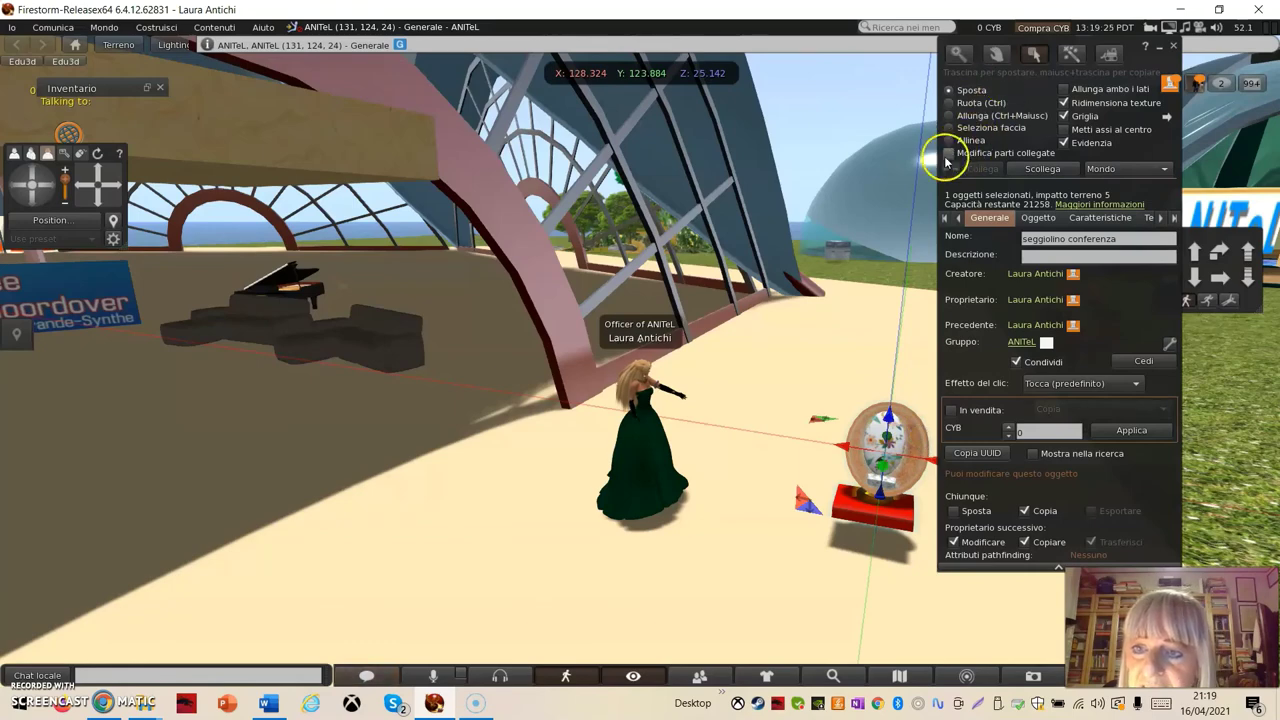
click(950, 152)
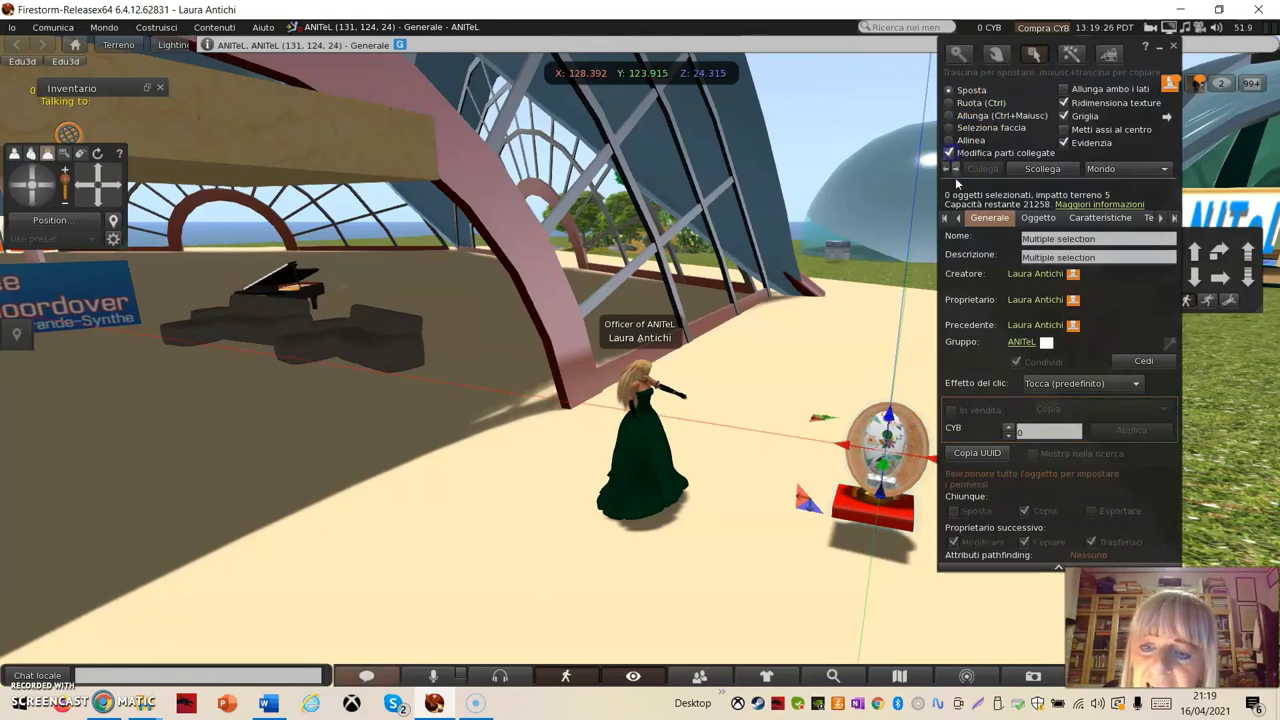
click(918, 444)
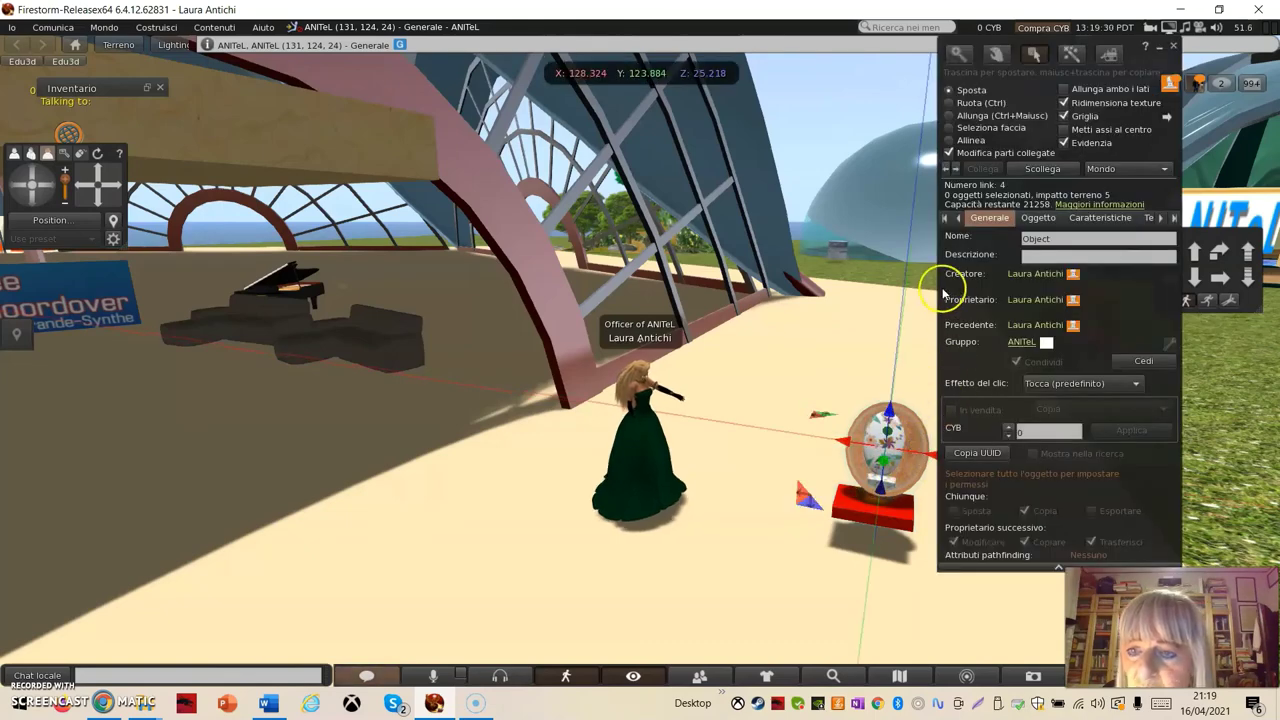
click(918, 440)
click(918, 438)
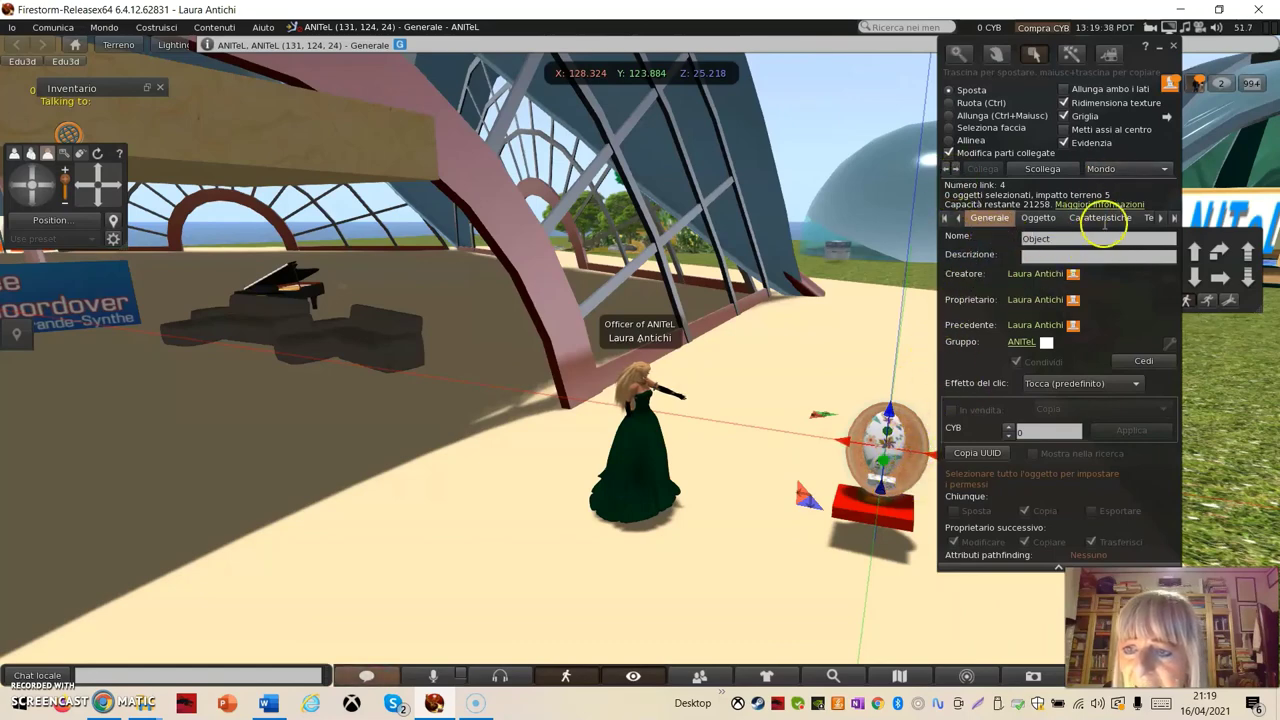
click(1151, 222)
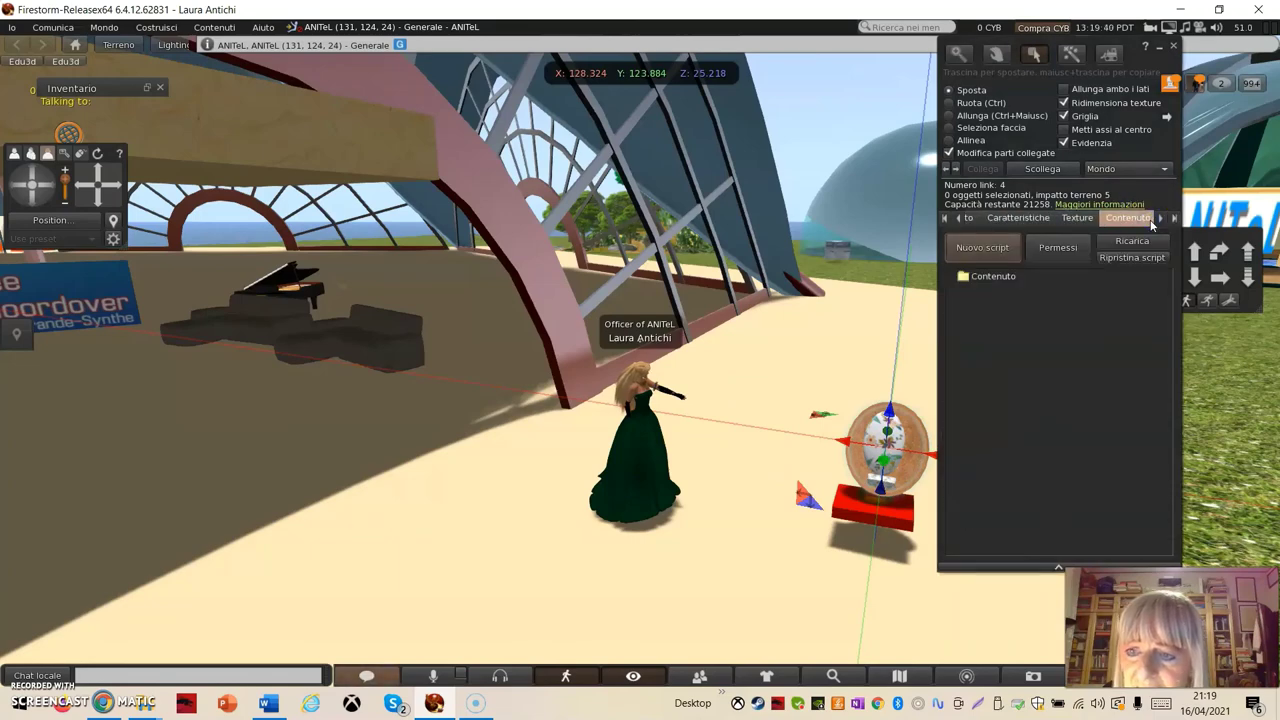
click(1075, 217)
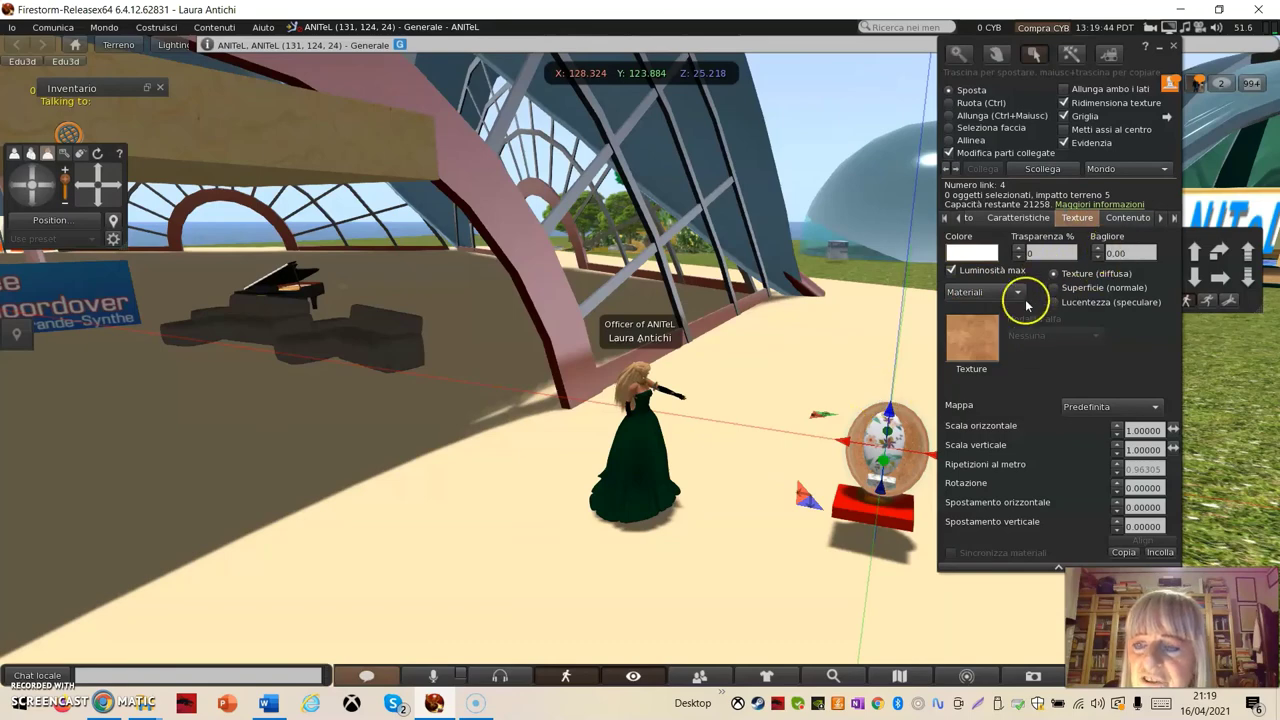
click(1172, 45)
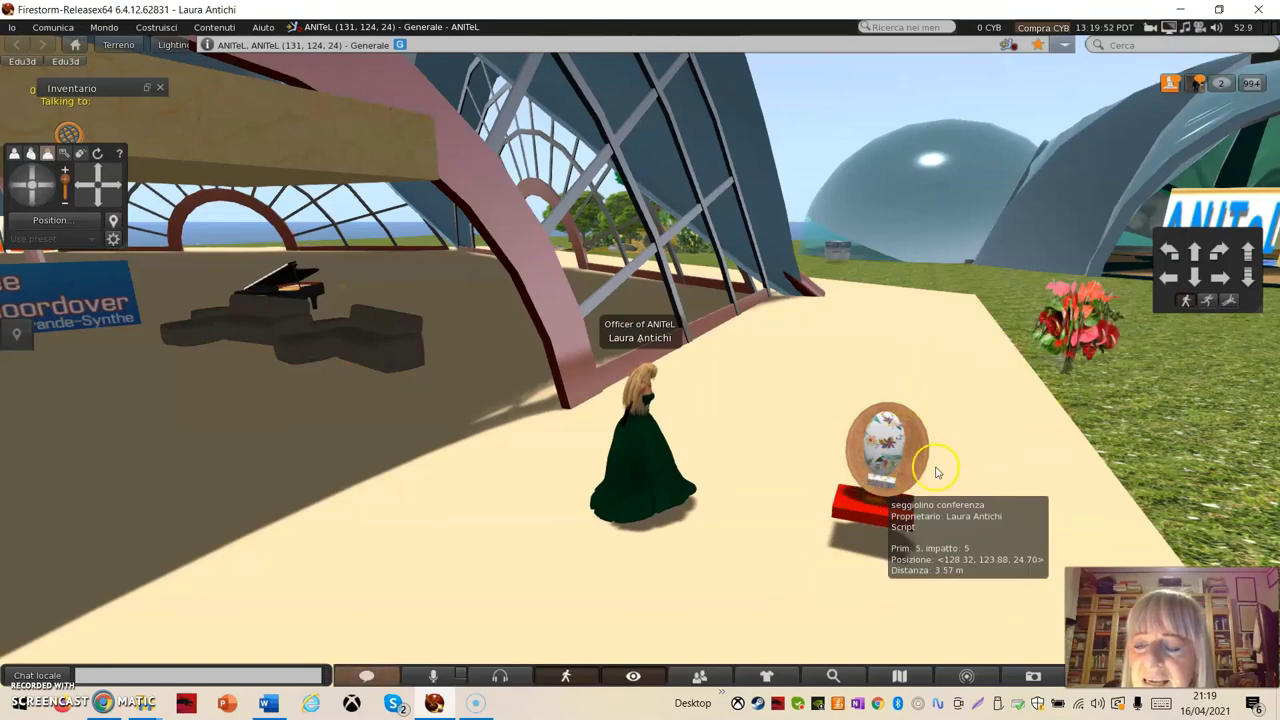
Edit the chair by its linked parts and set the click effect of the part just above the red base to Siedi sull'oggetto
right_click(885, 455)
click(929, 483)
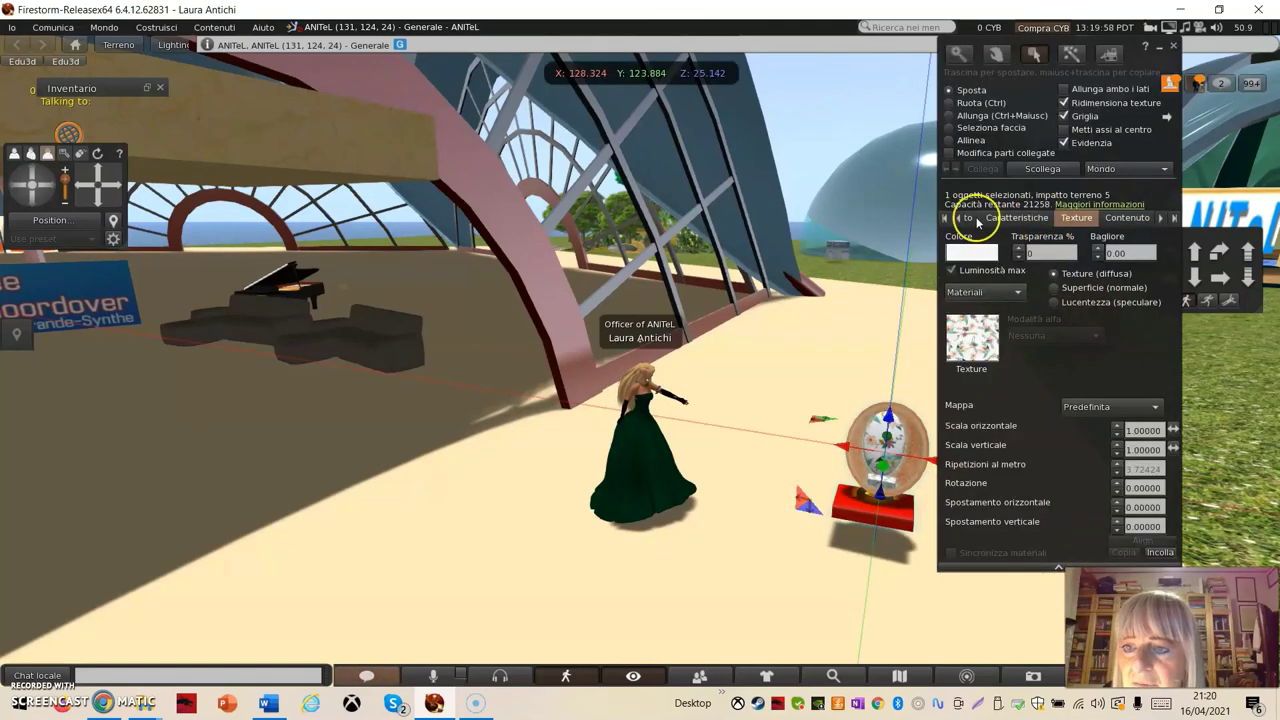
click(958, 218)
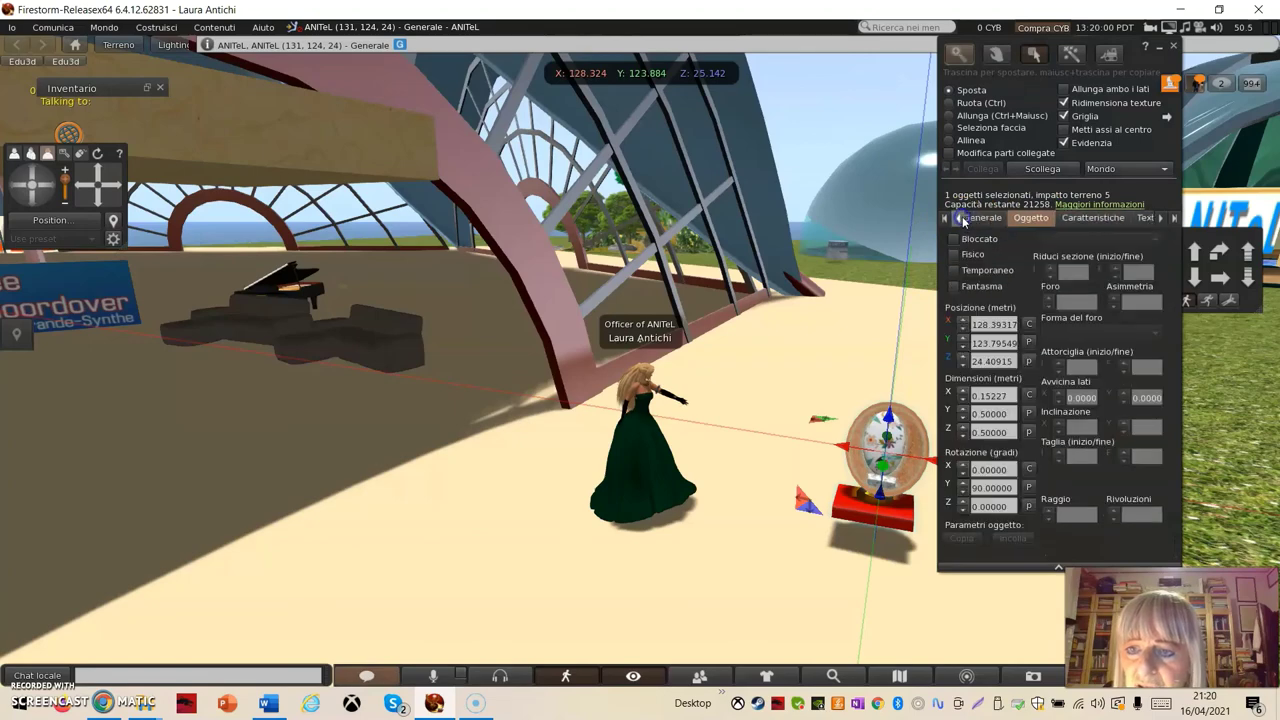
click(964, 219)
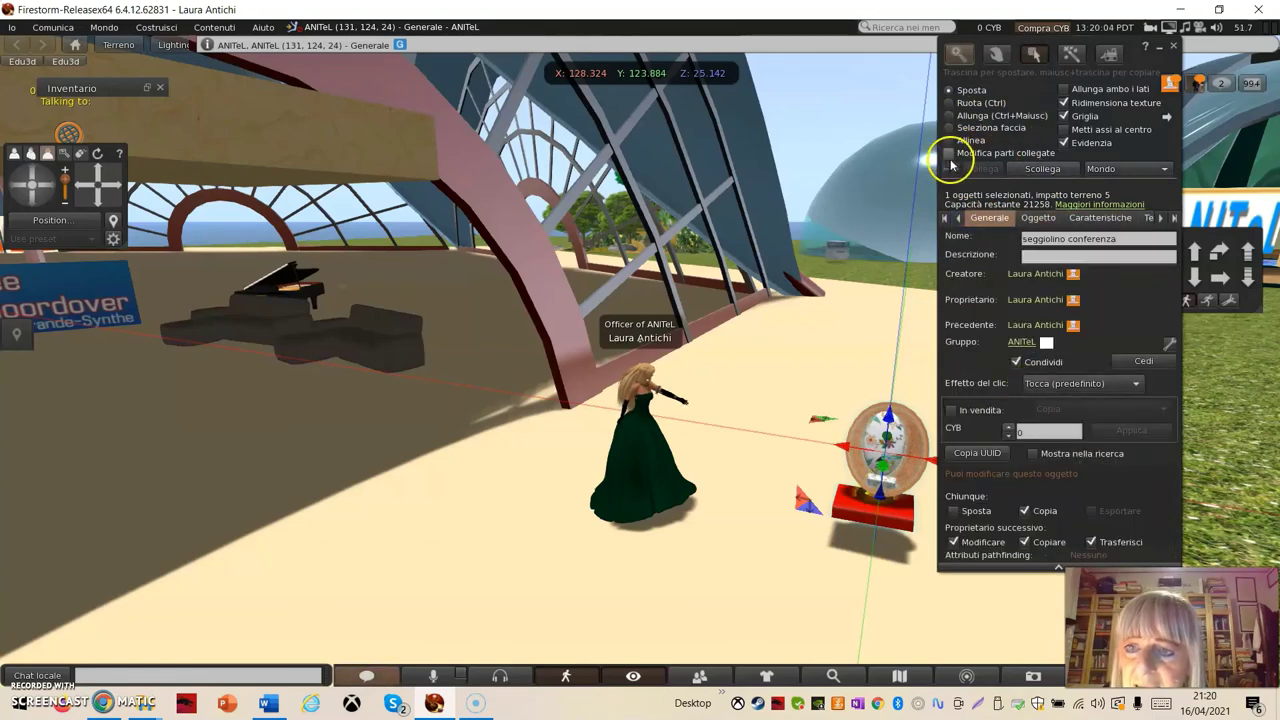
click(949, 153)
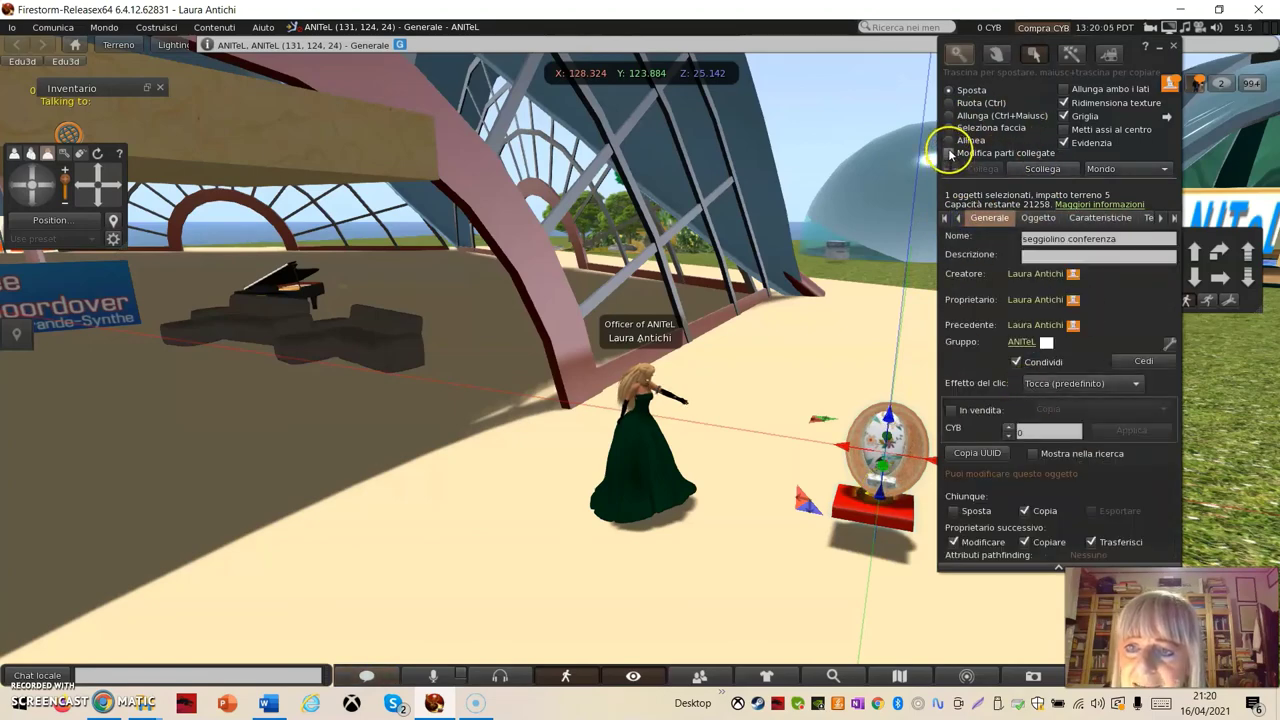
click(893, 490)
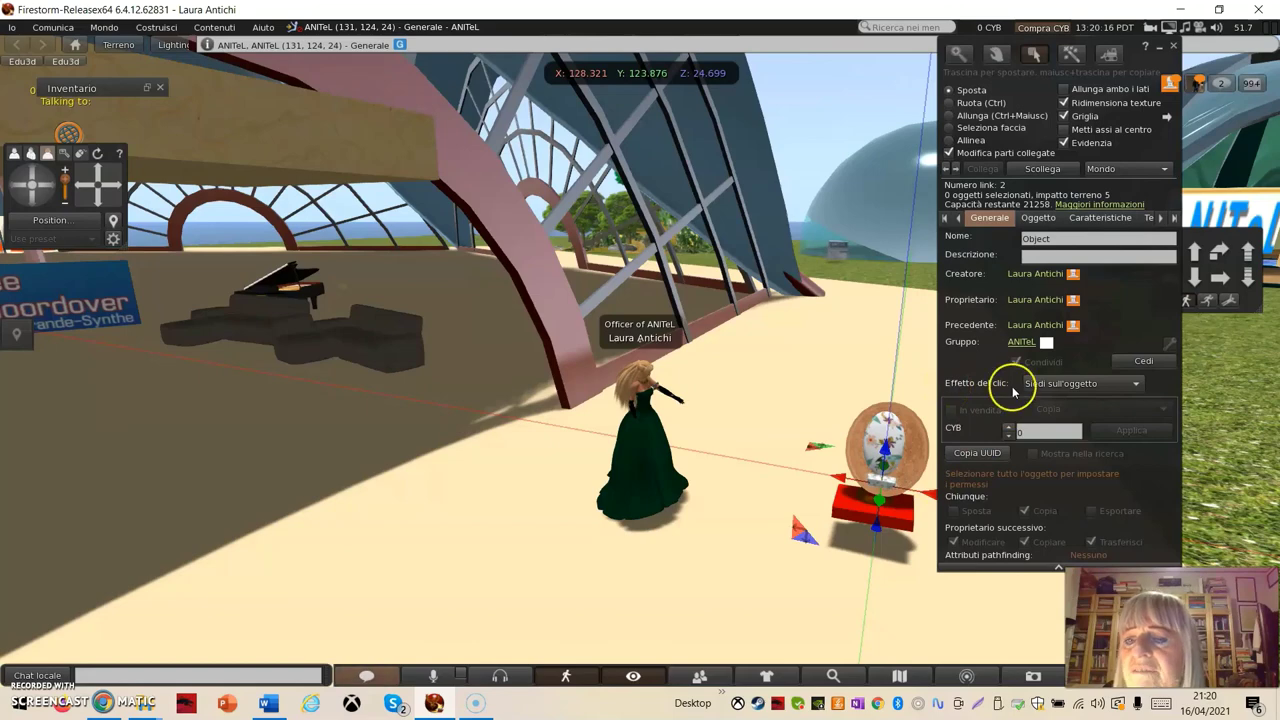
click(1137, 386)
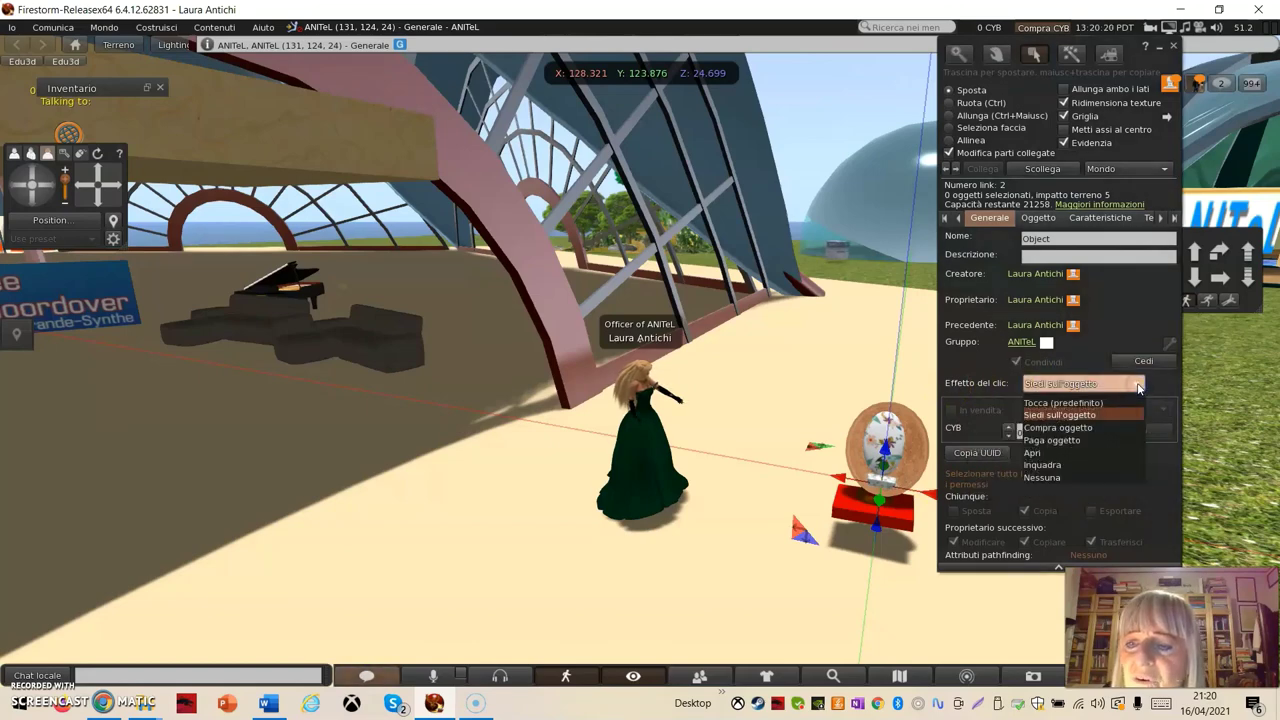
click(1137, 386)
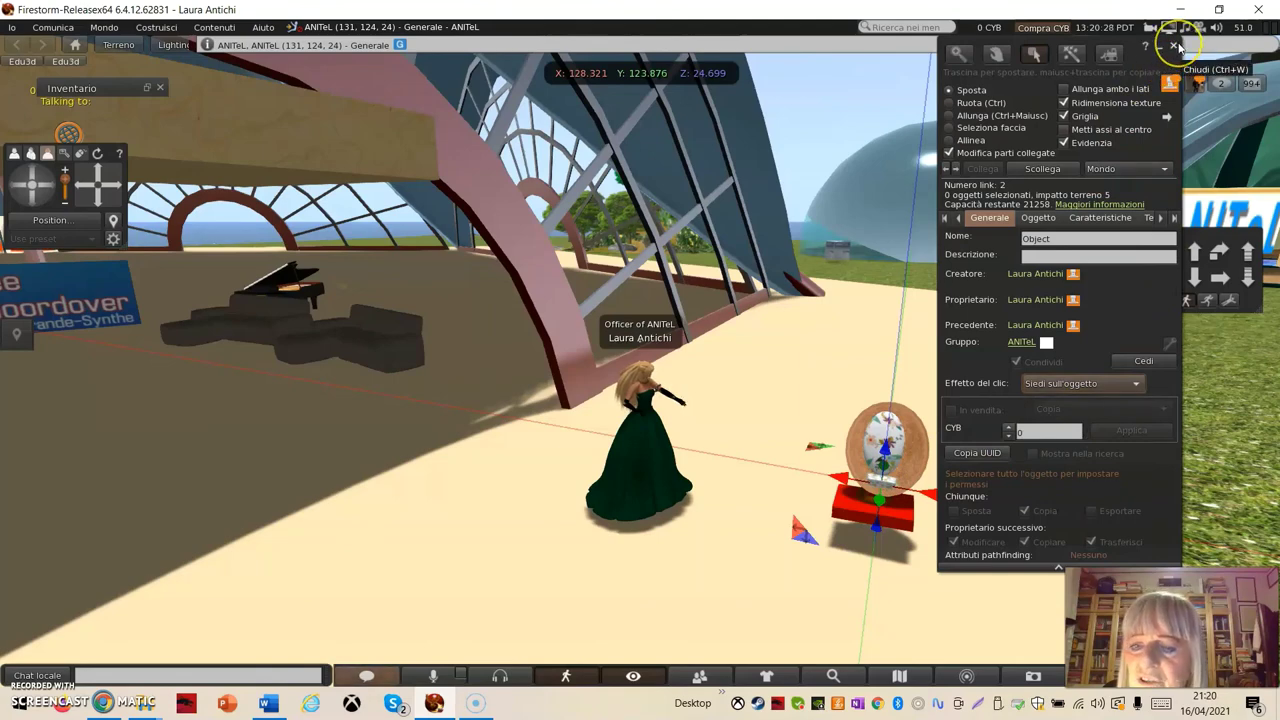
Turn off editing of linked parts, close the object editor and seat the avatar on the chair
click(949, 152)
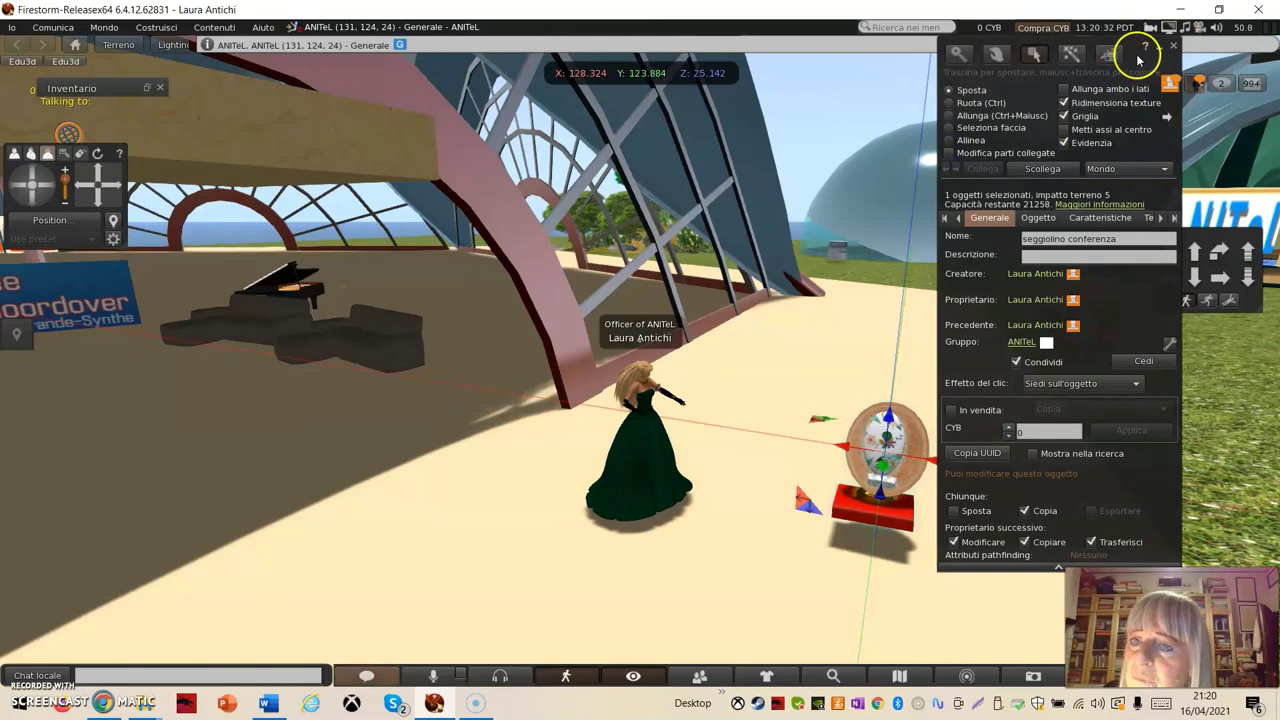
click(1173, 47)
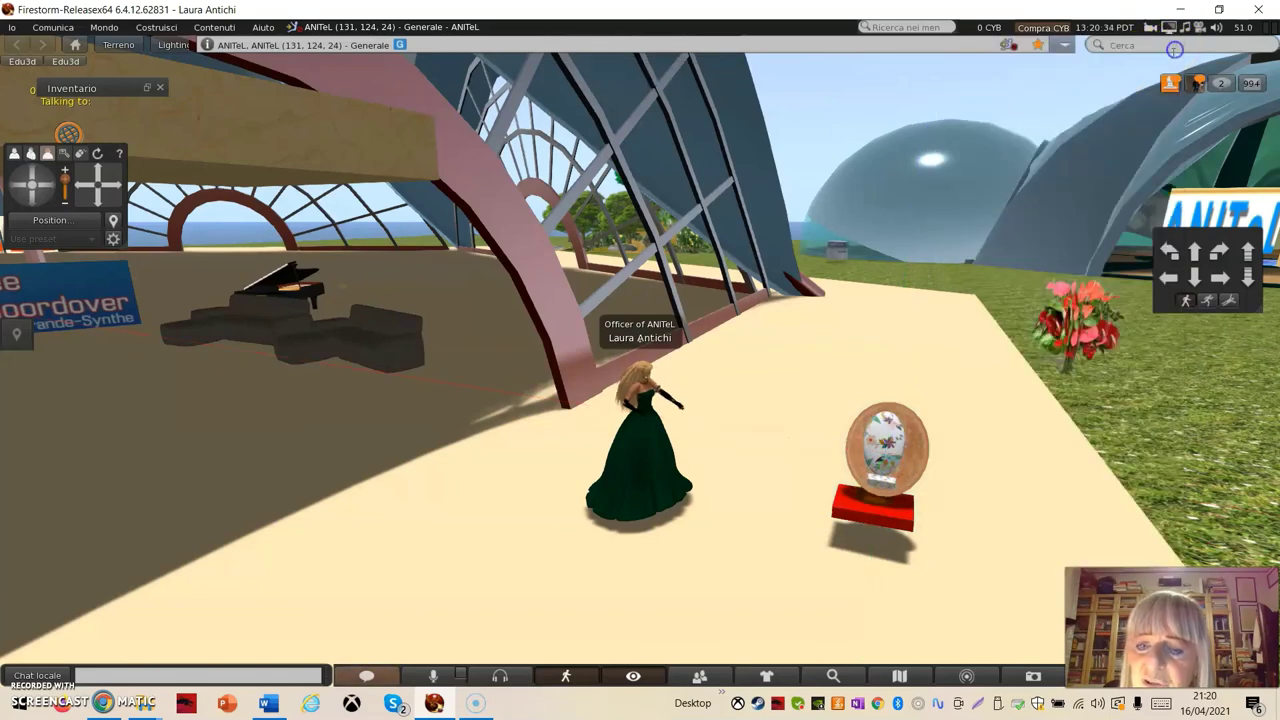
click(876, 483)
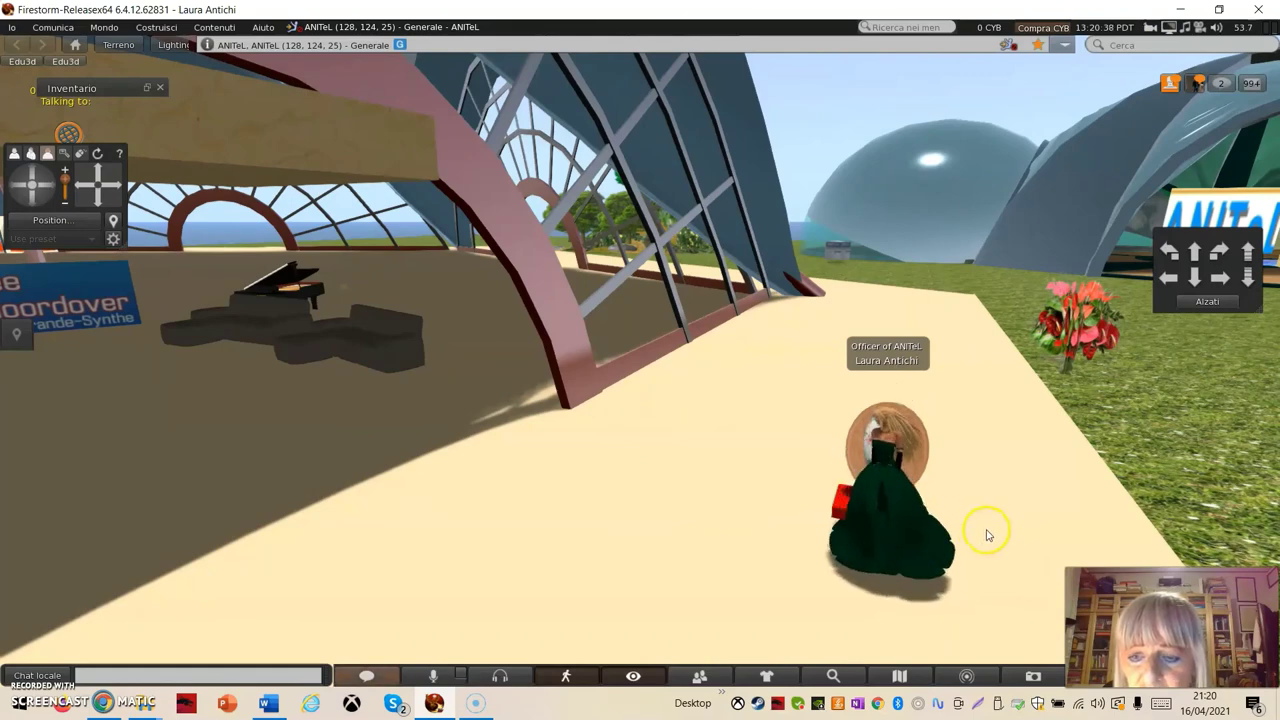